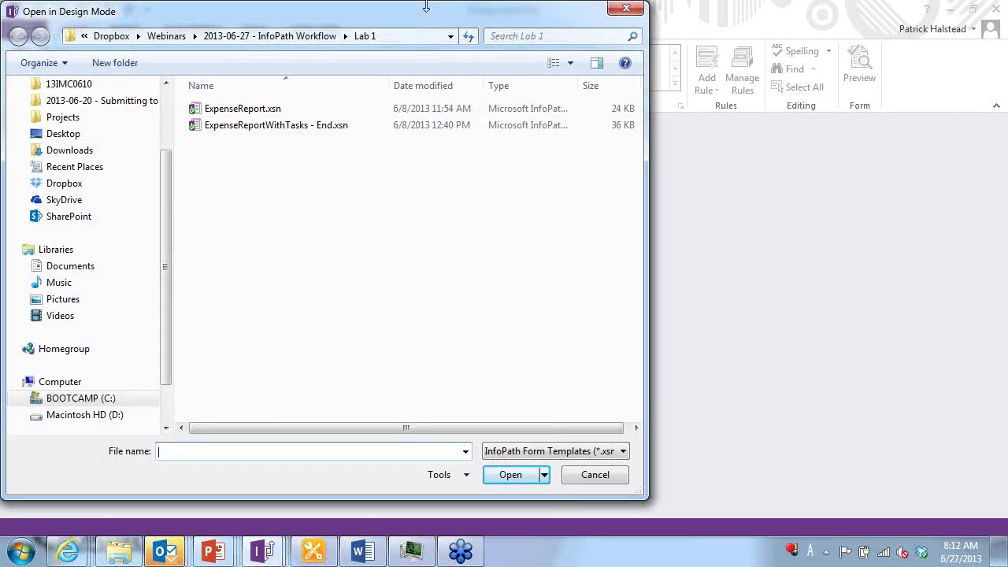
- Open the template part QdabraTasks.xtp2 from the Lab 1 folder in design mode, filtering for InfoPath Template Parts
drag(446, 5, 446, 8)
drag(507, 25, 672, 34)
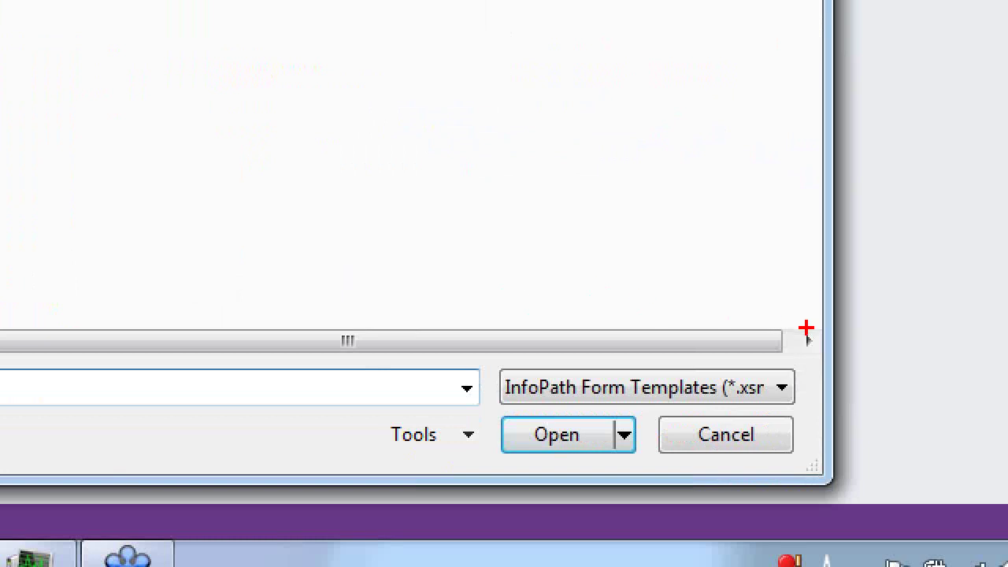
mouse_move(805, 328)
mouse_down()
mouse_move(524, 342)
mouse_move(788, 413)
mouse_move(710, 300)
mouse_up()
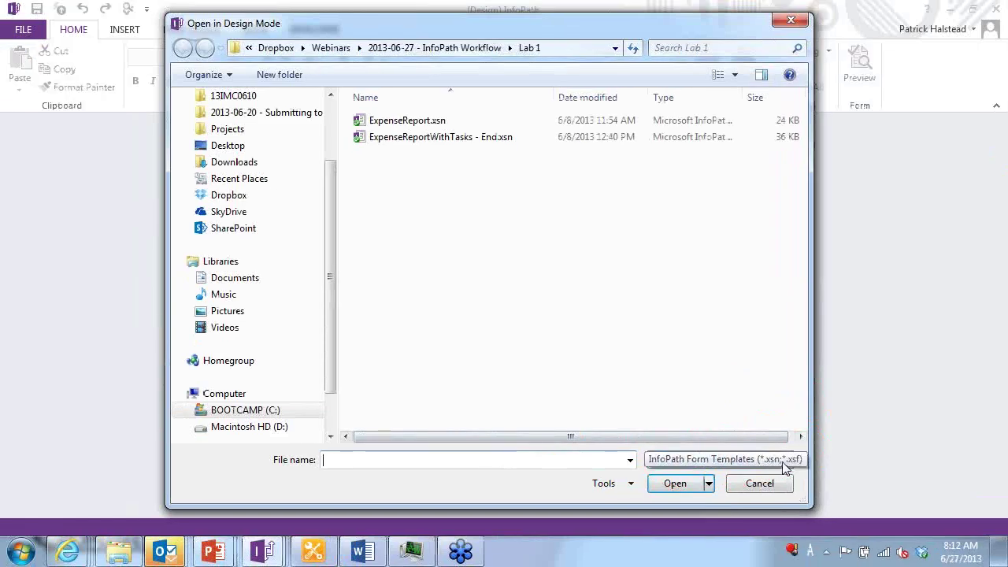
click(767, 389)
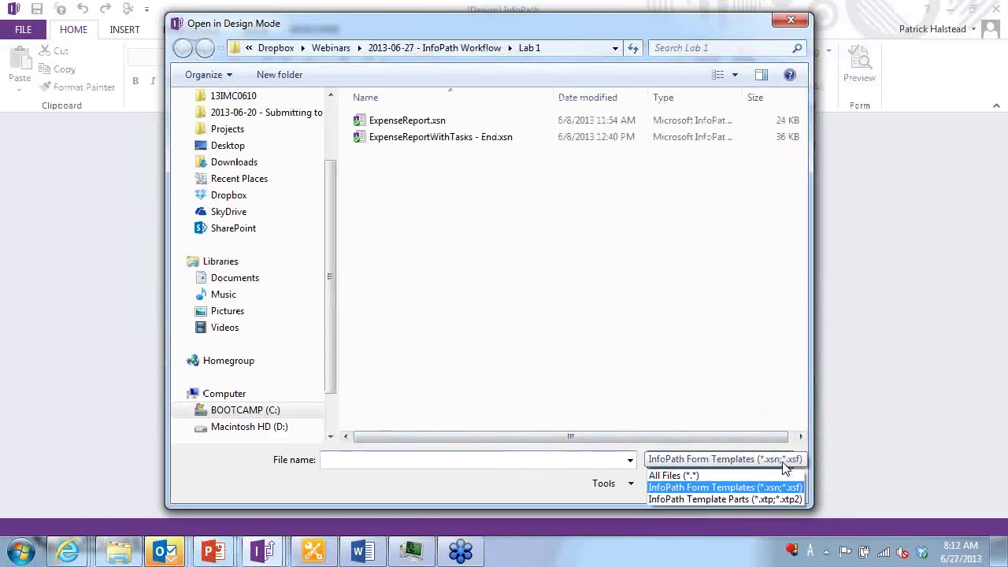
click(767, 499)
click(405, 125)
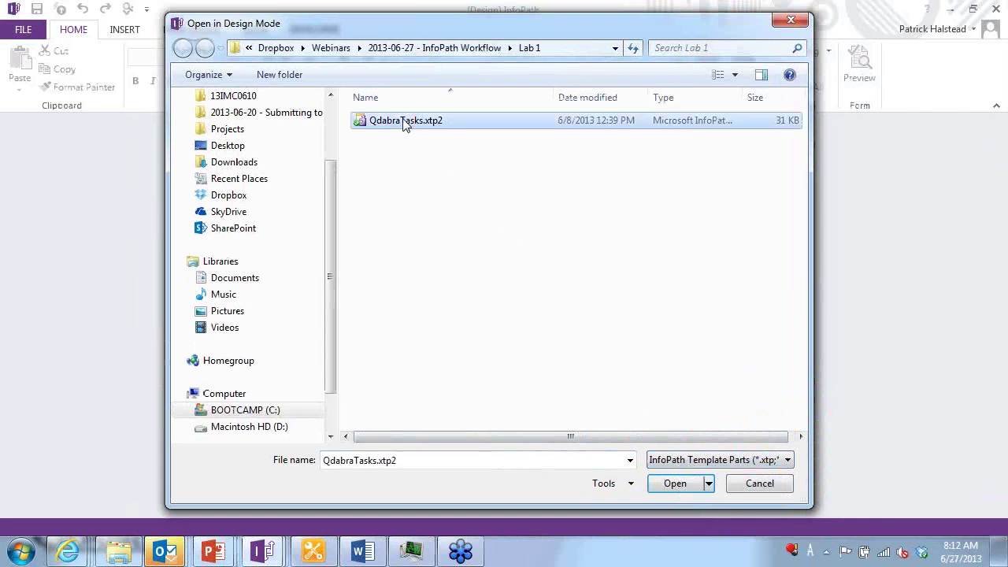
double_click(404, 125)
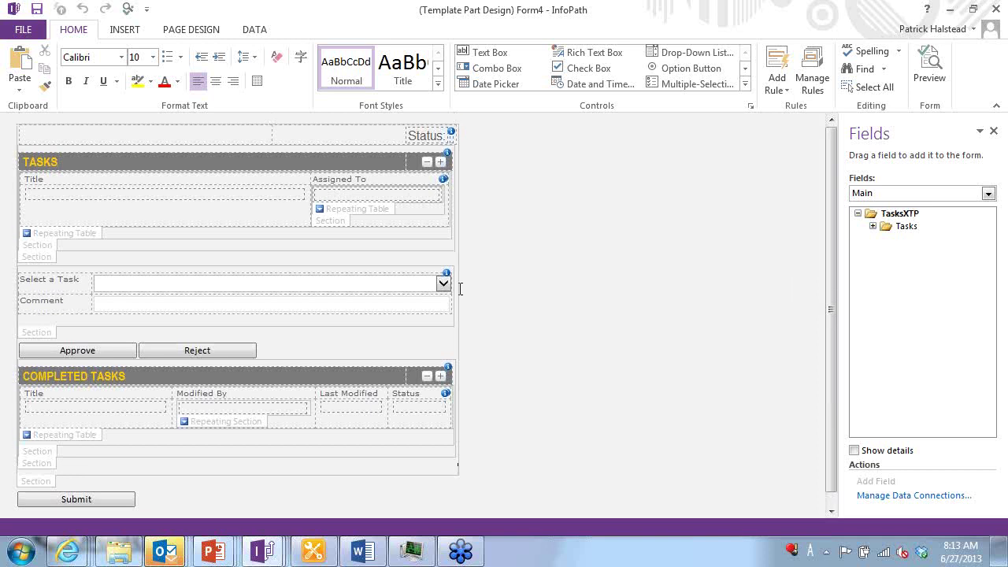
click(109, 142)
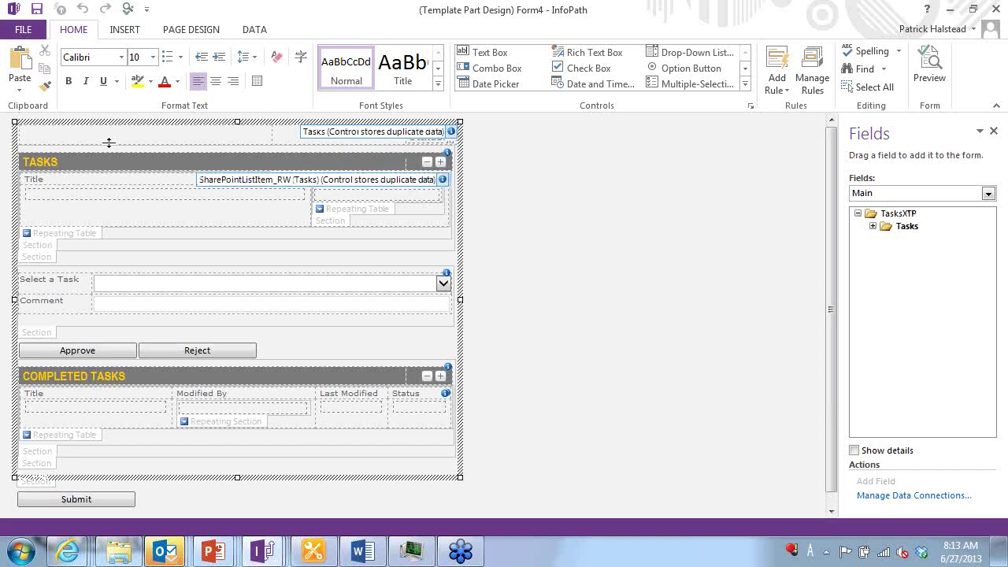
click(24, 139)
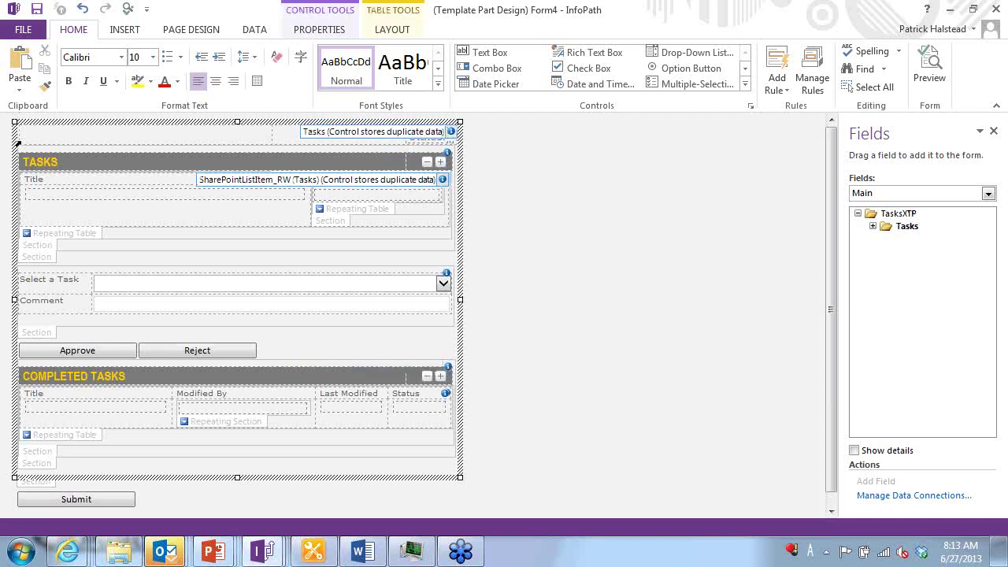
click(18, 143)
click(675, 272)
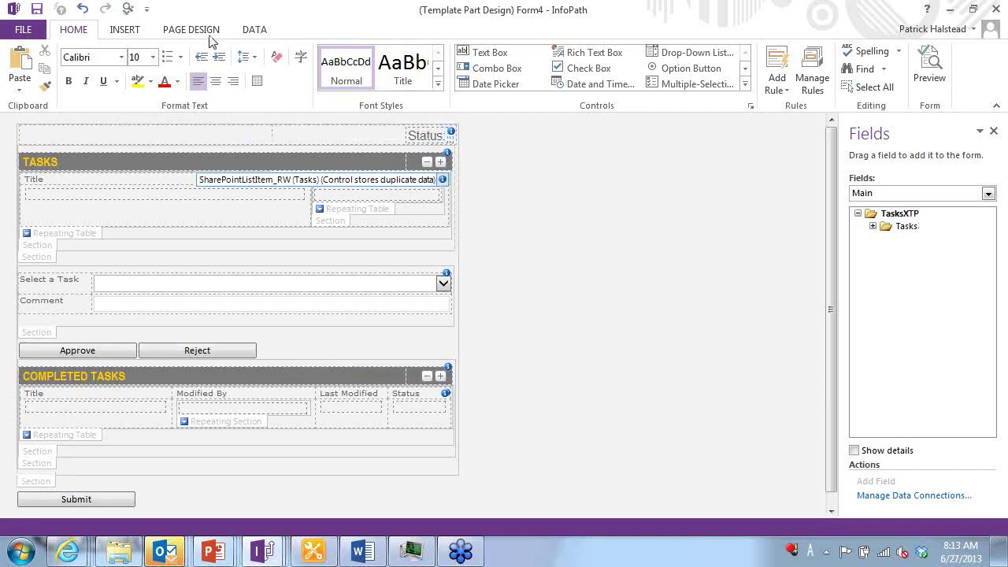
- Shade the empty table cell beside Status, above the Tasks heading, with the standard orange color
click(17, 137)
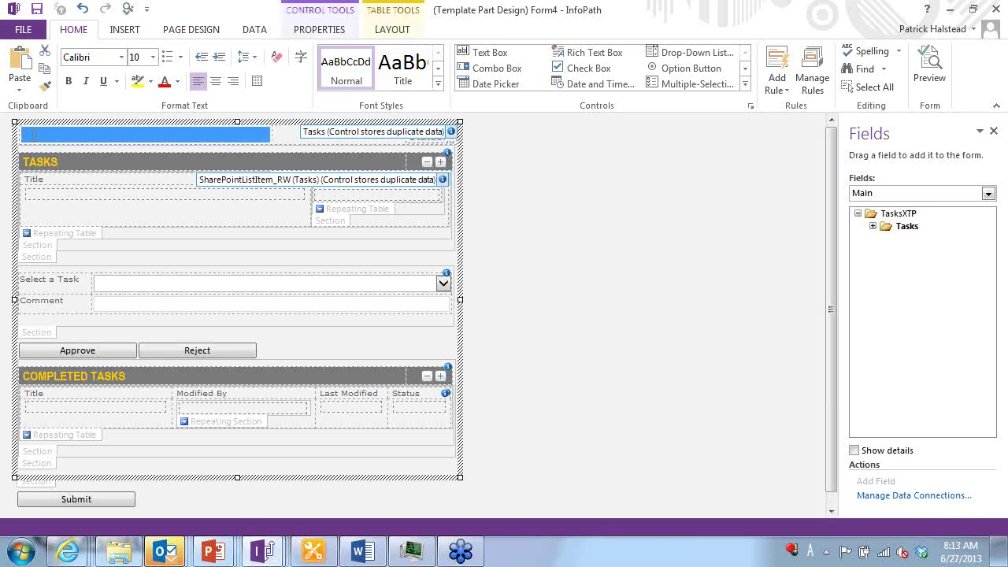
right_click(123, 140)
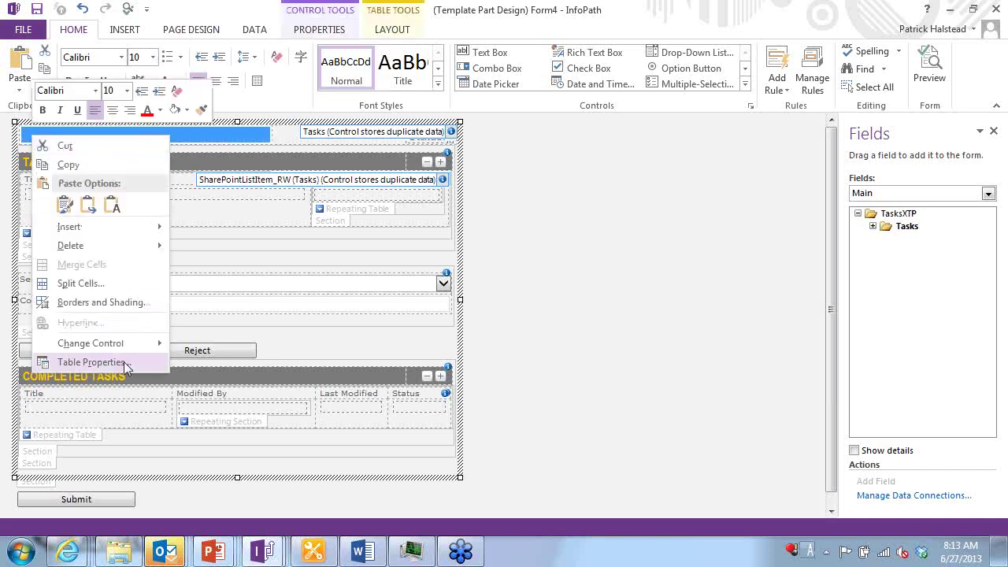
click(131, 312)
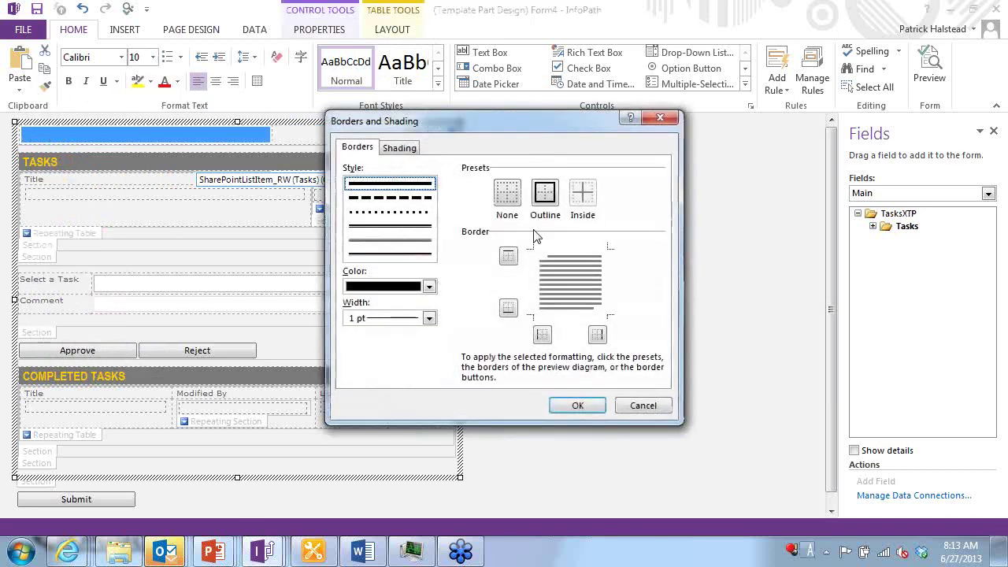
click(398, 148)
click(472, 199)
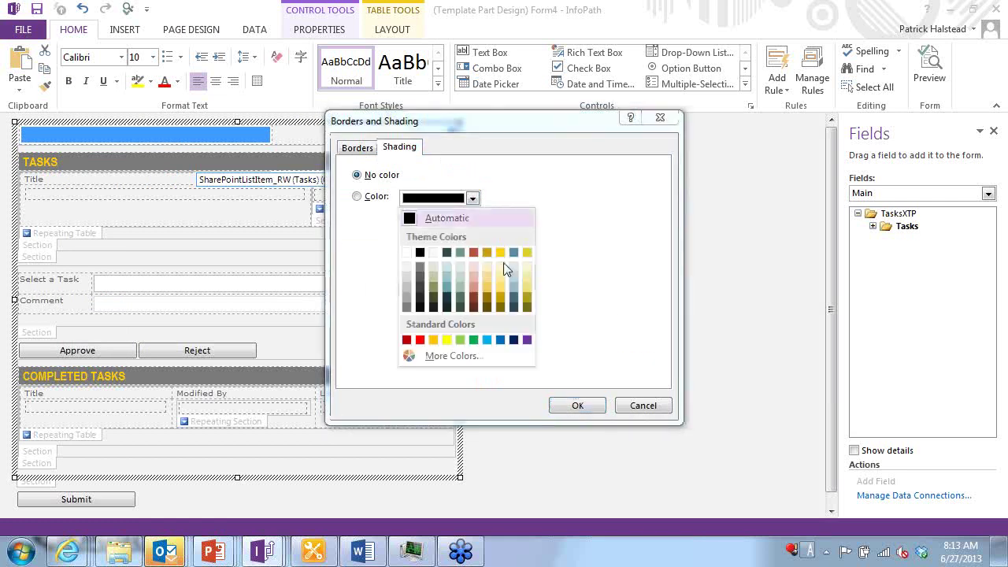
click(434, 340)
click(577, 404)
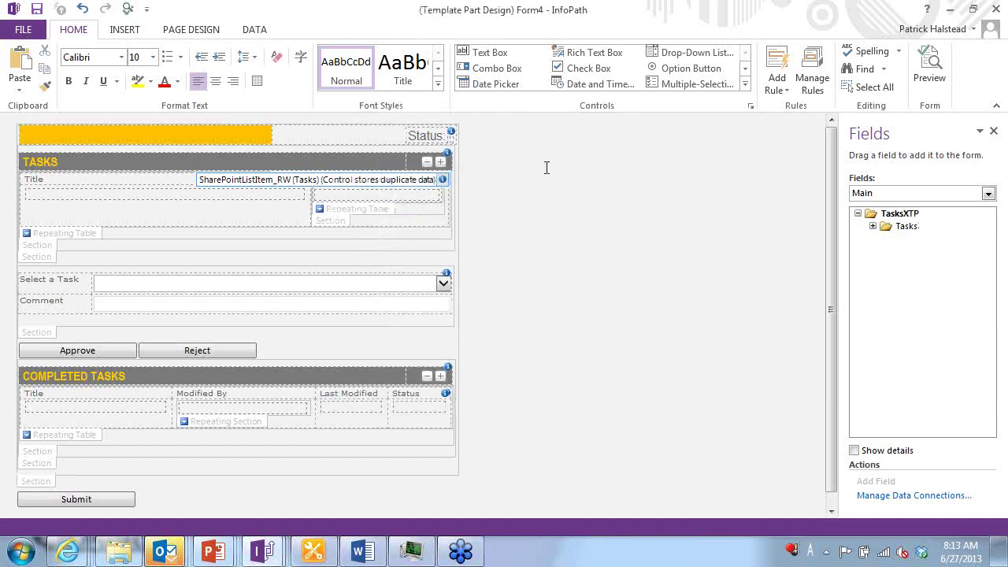
- Save the modified template part in the Lab 1 folder under the name QdabraTasks2
click(36, 11)
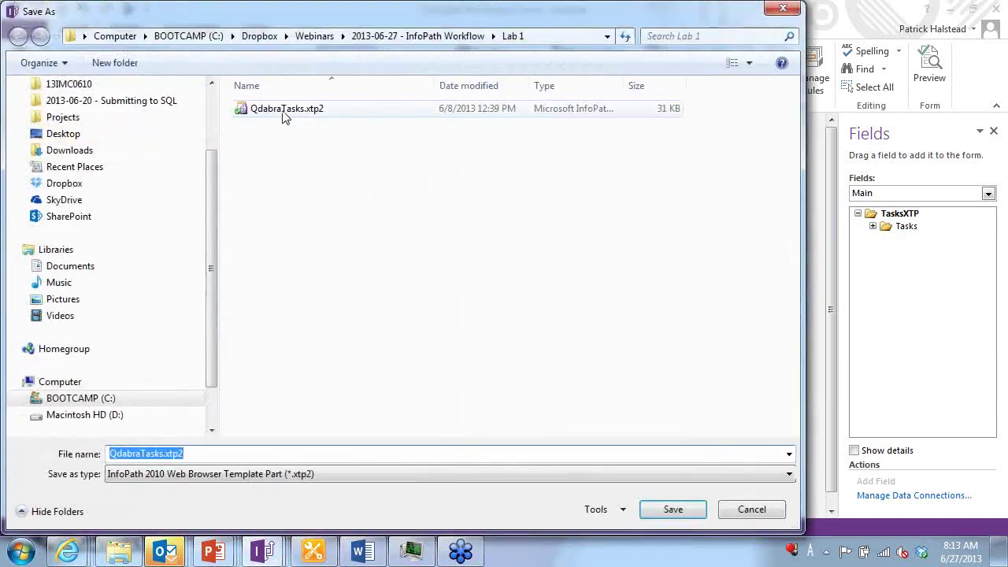
click(166, 454)
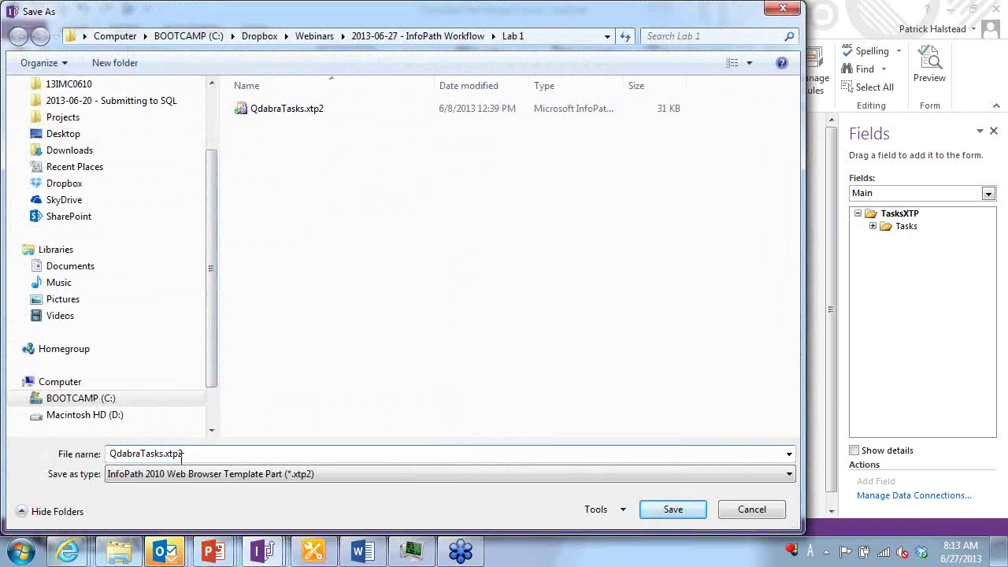
key(Return)
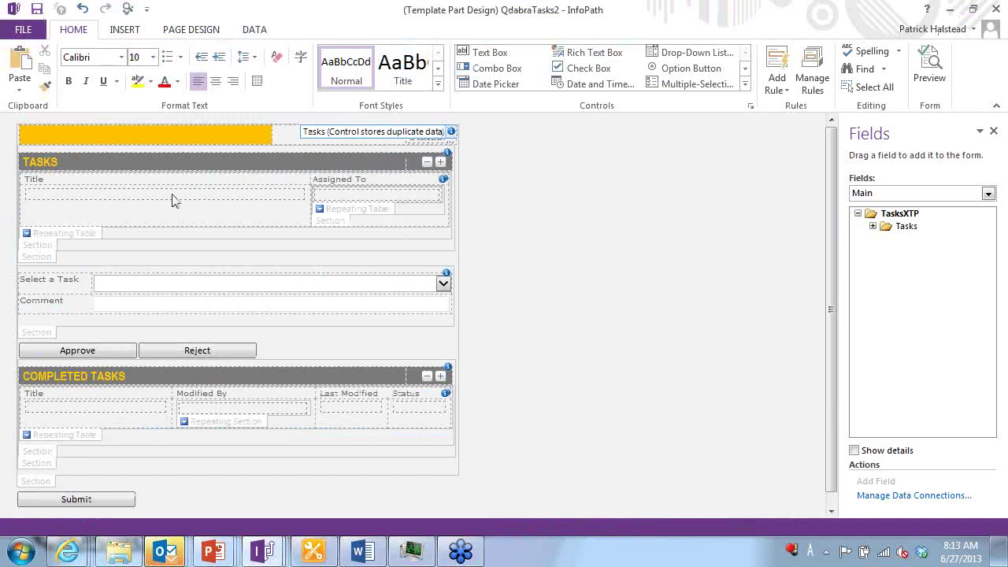
- Examine the template part's fields under Tasks, Assignment and Dashboard, along with its data connections
click(872, 226)
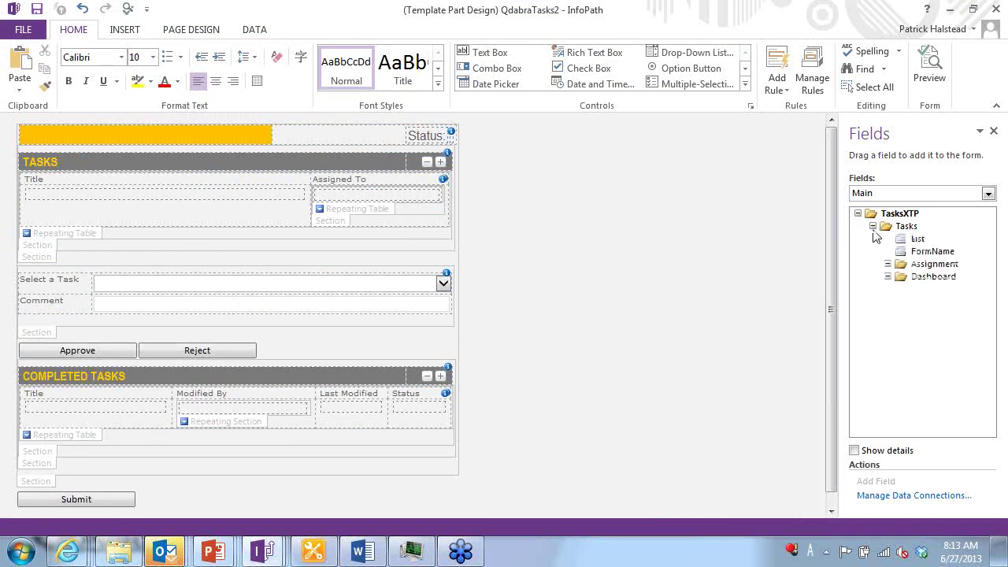
click(887, 265)
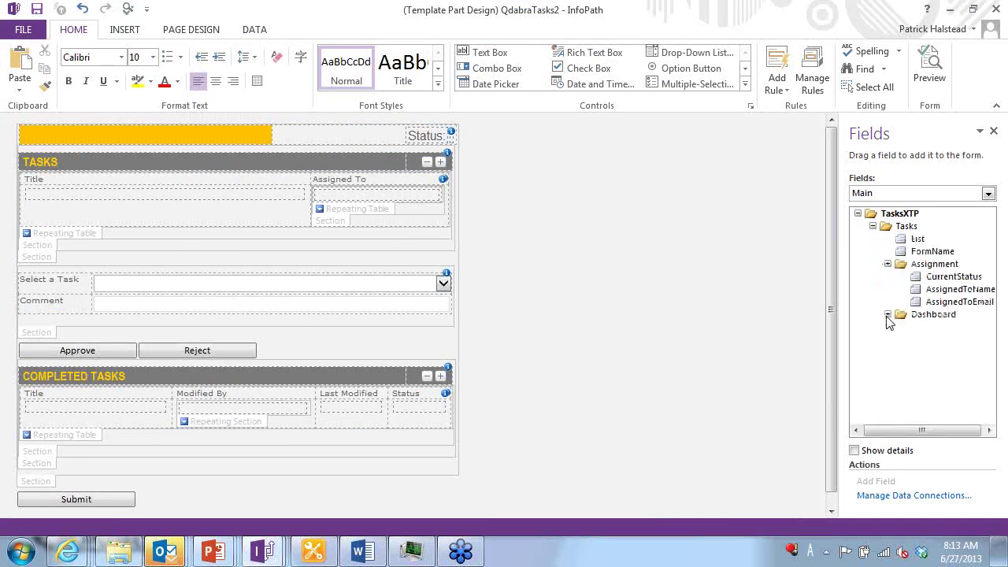
click(888, 315)
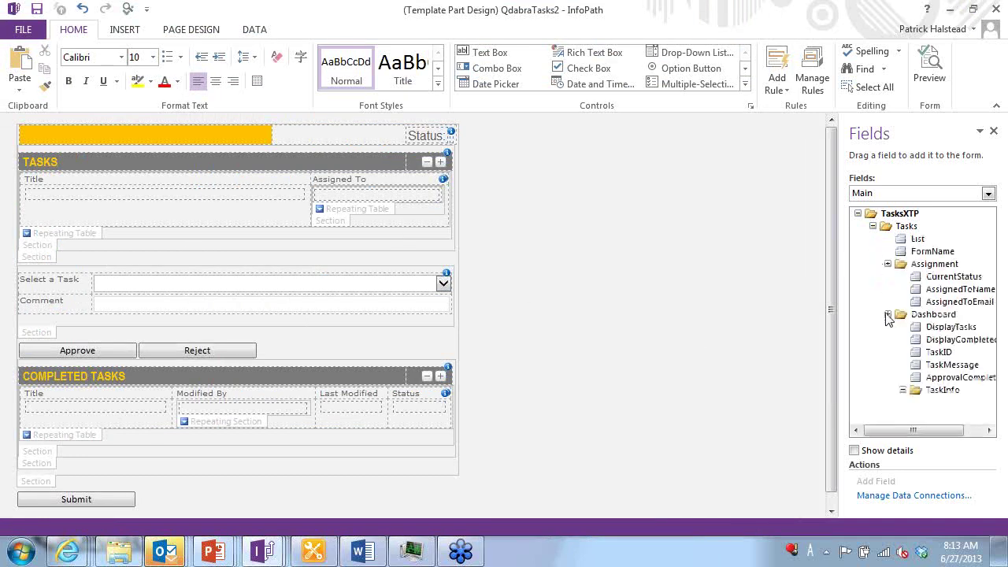
click(266, 31)
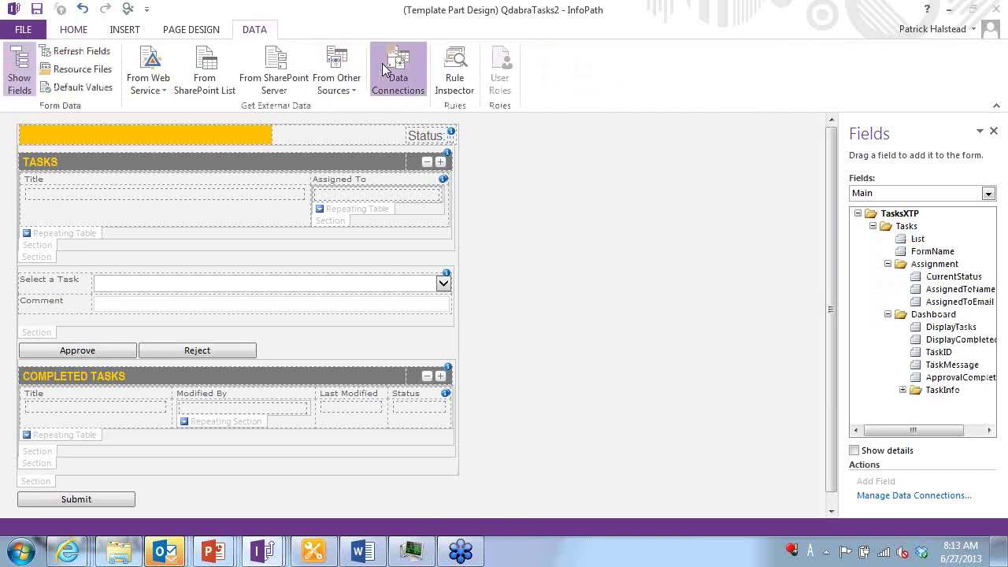
click(397, 70)
key(Escape)
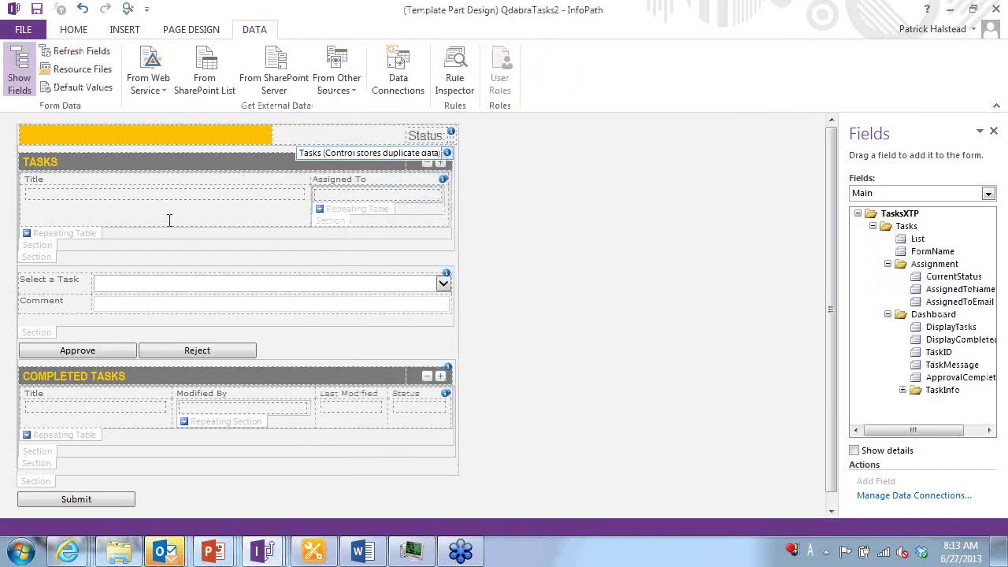
- Review the rules attached to the Approve button and leave the template part's design window
click(77, 350)
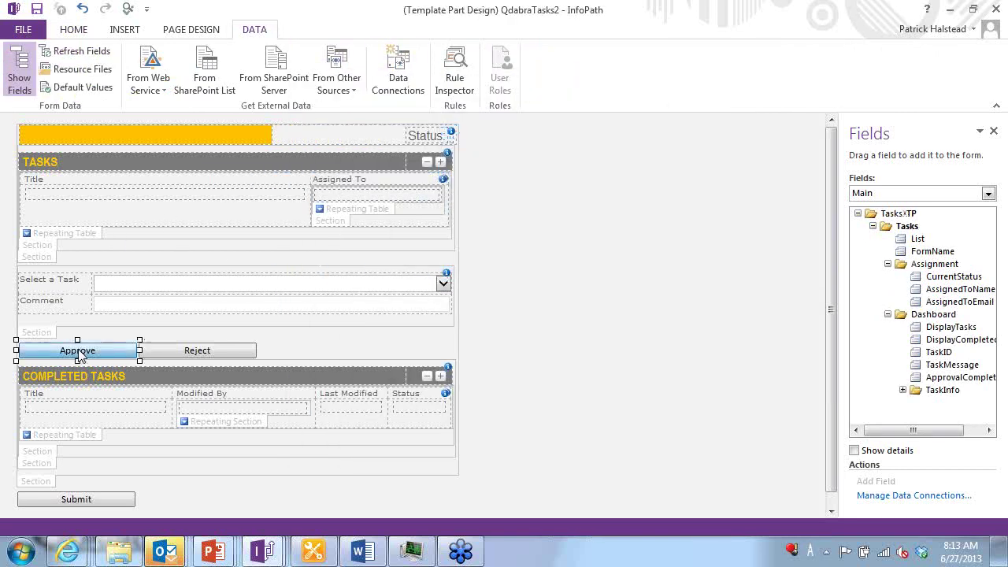
click(82, 30)
click(812, 77)
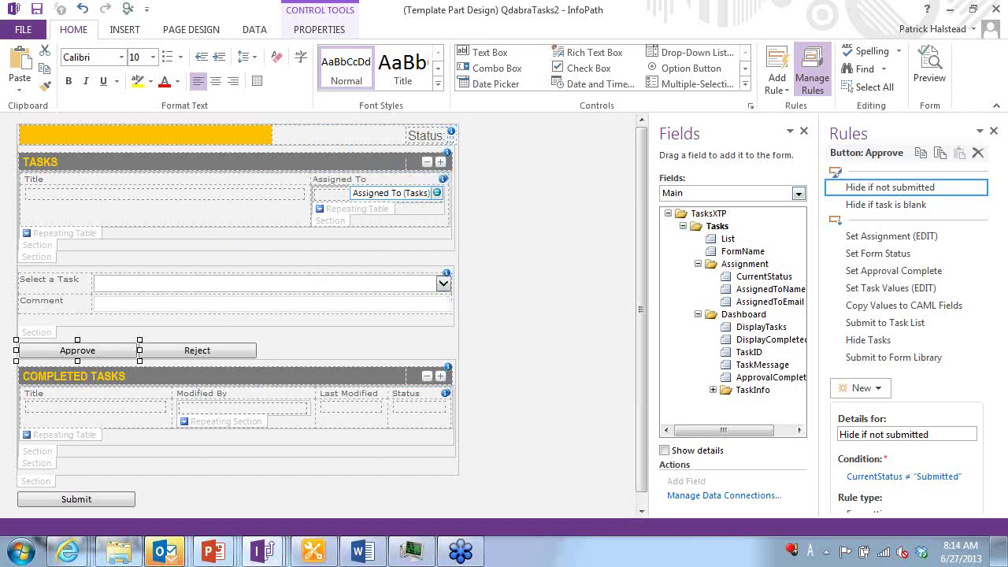
click(996, 16)
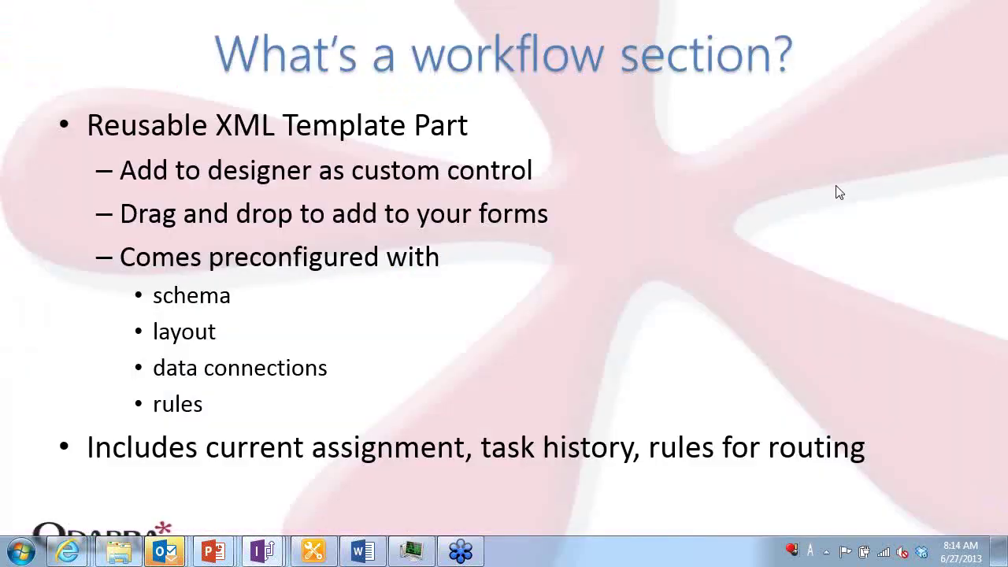
key(alt+Tab)
key(alt+Tab)
key(alt+Tab)
key(alt+Tab)
key(alt+Tab)
key(alt+Tab)
key(alt+Tab)
key(alt+Tab)
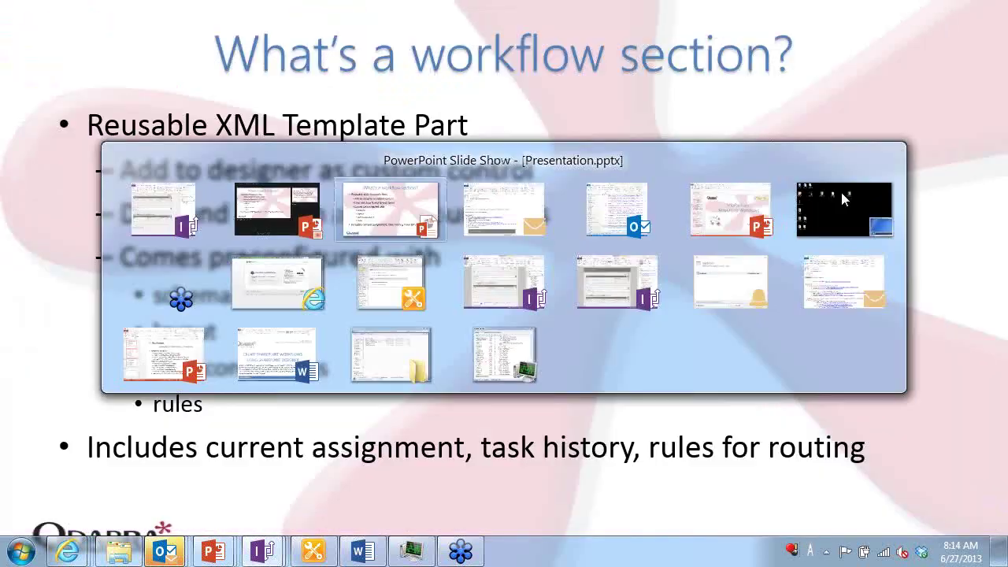
key(alt+Tab)
key(alt+Tab)
key(alt+Tab)
key(alt+Tab)
key(alt+Tab)
key(alt+Tab)
key(alt+Tab)
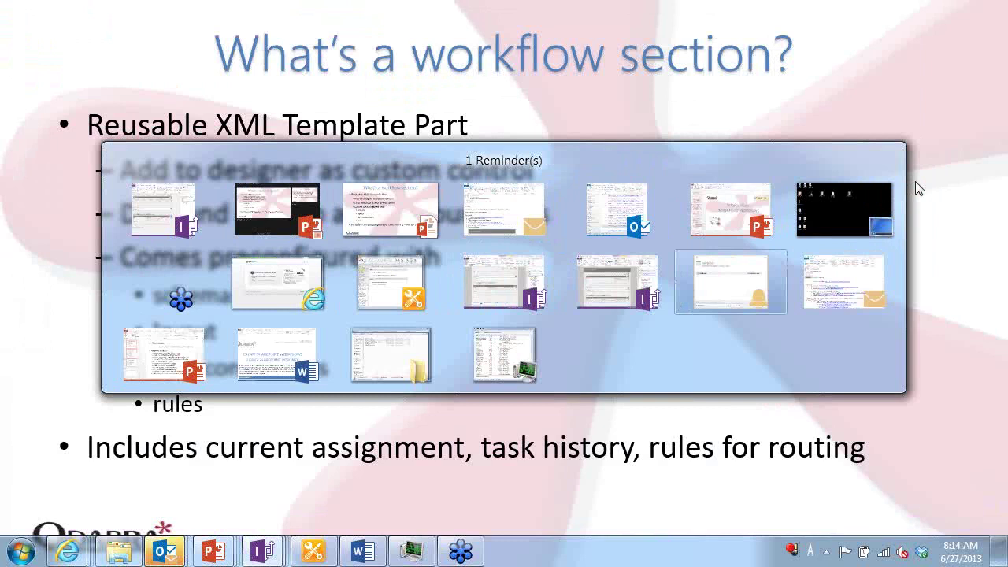
key(Escape)
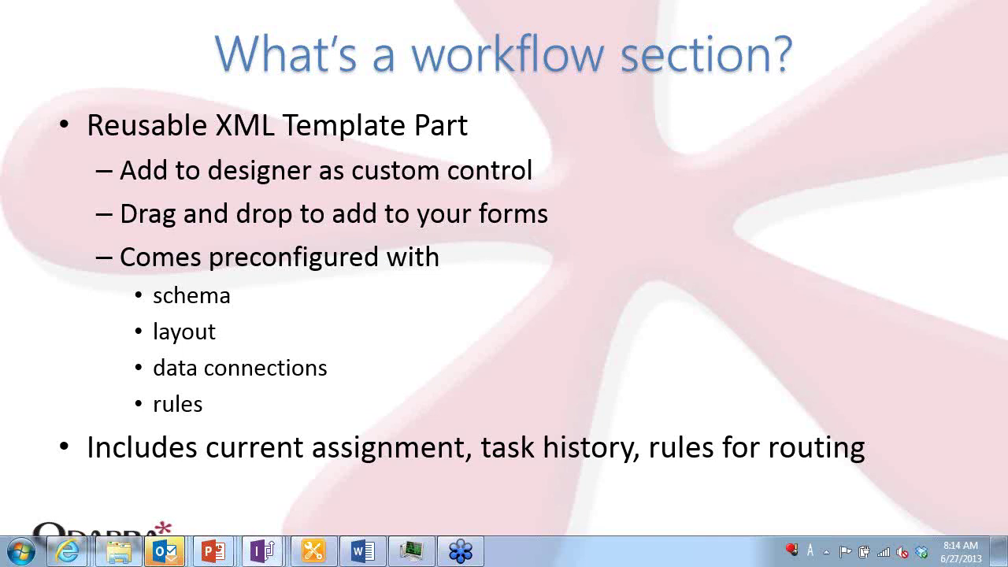
- Bring up the expense report form and insert a blank line below the Business Purpose table
drag(1007, 119, 252, 9)
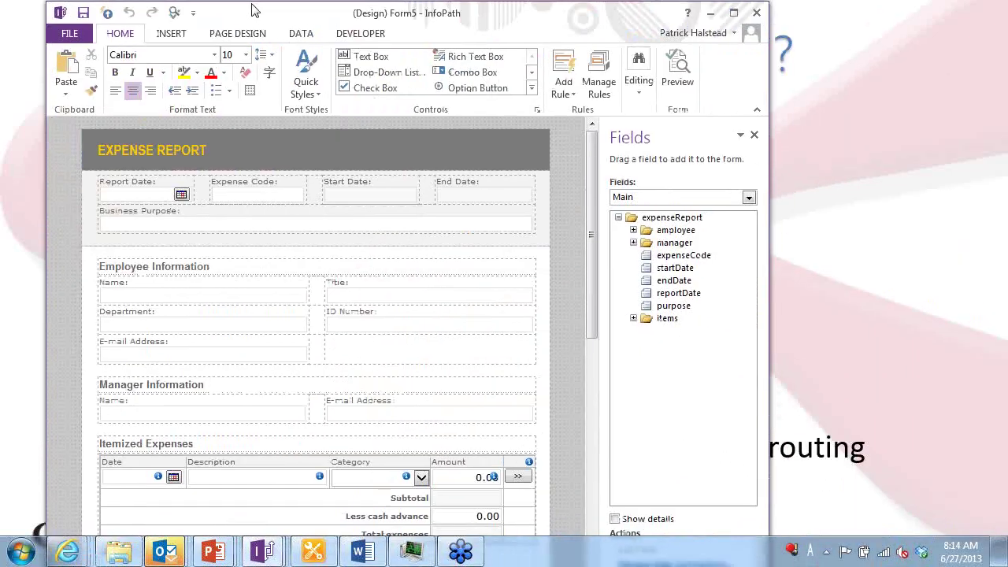
click(544, 218)
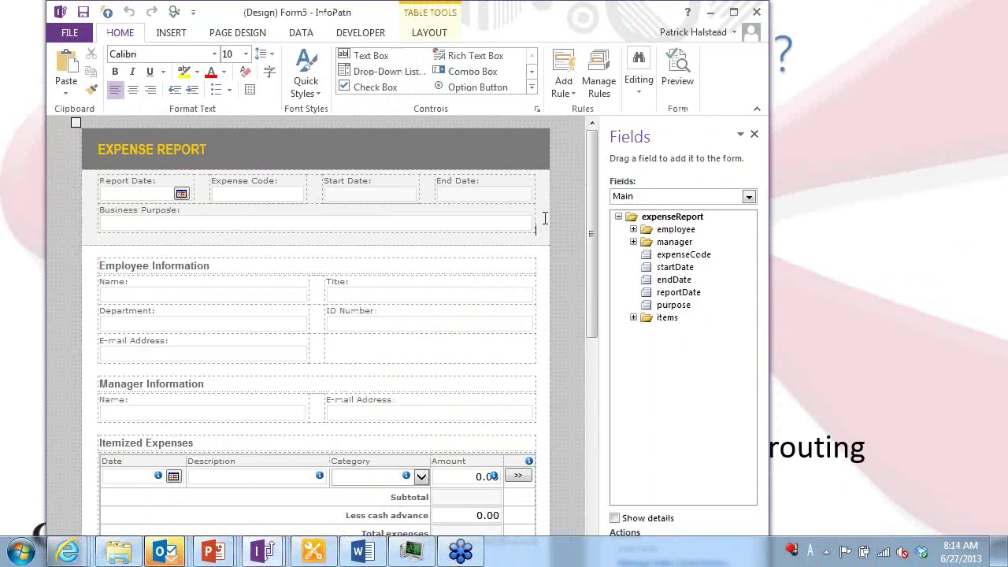
key(Return)
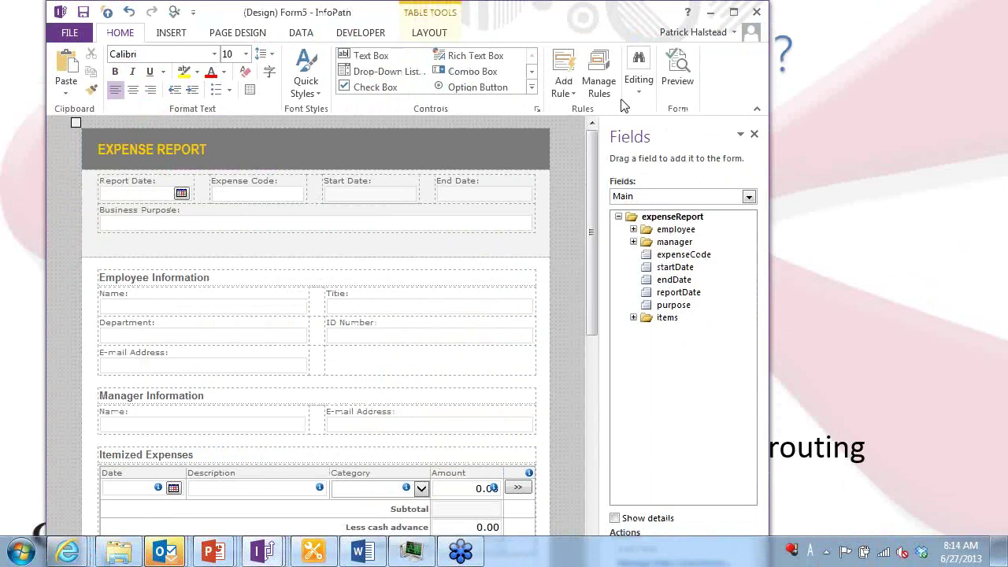
- Remove the QdabraTasks control from the list of custom controls
click(532, 92)
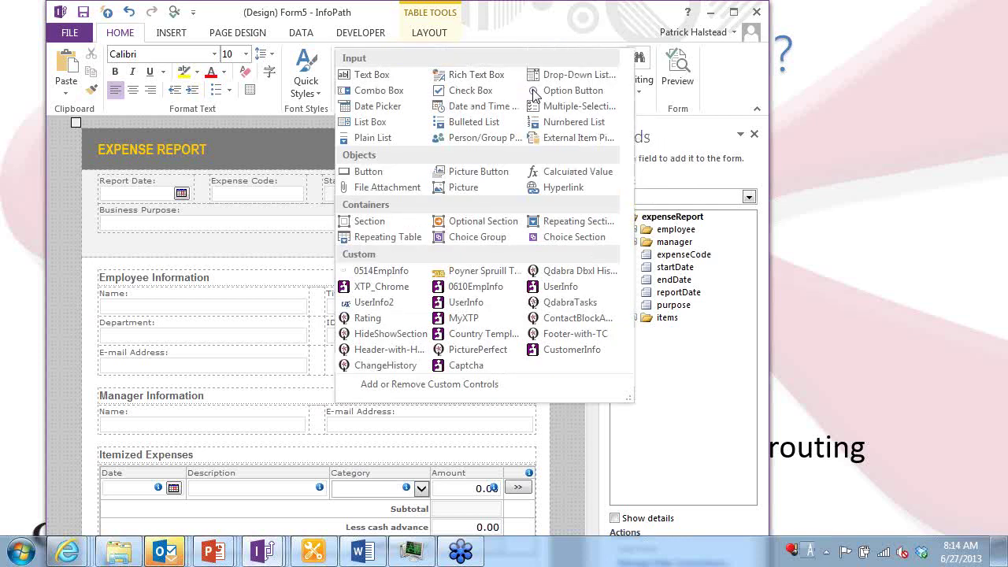
click(448, 390)
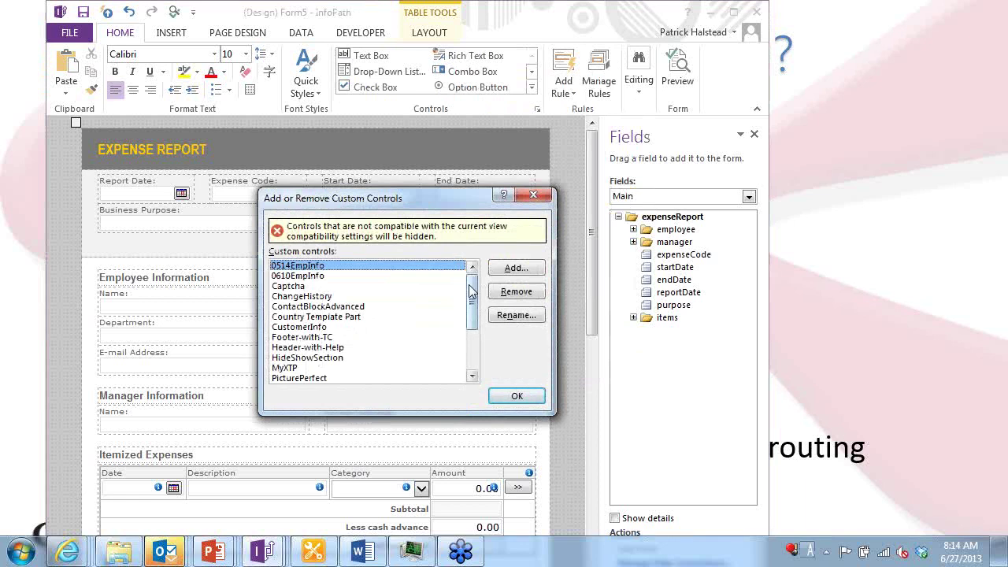
drag(469, 322, 470, 370)
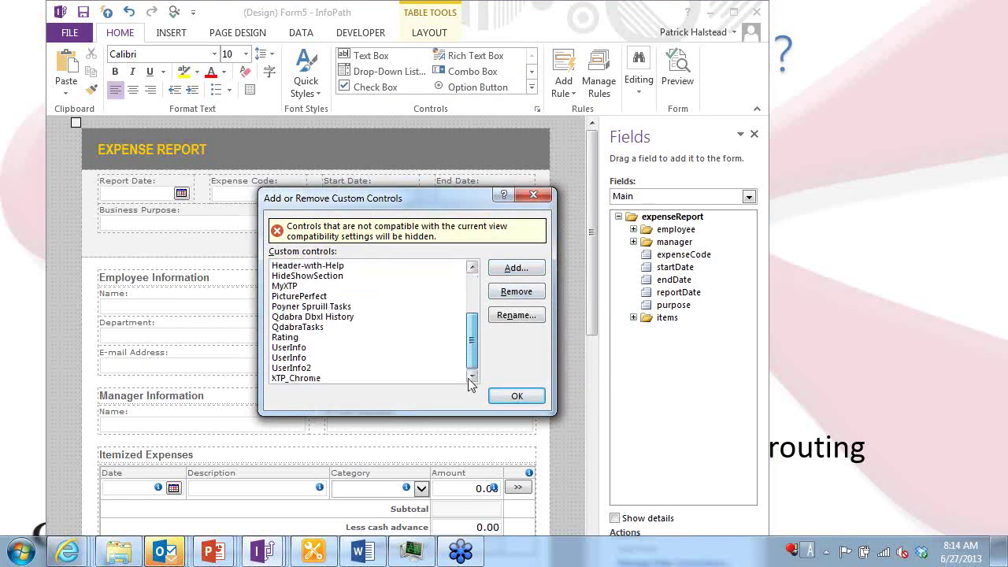
click(301, 328)
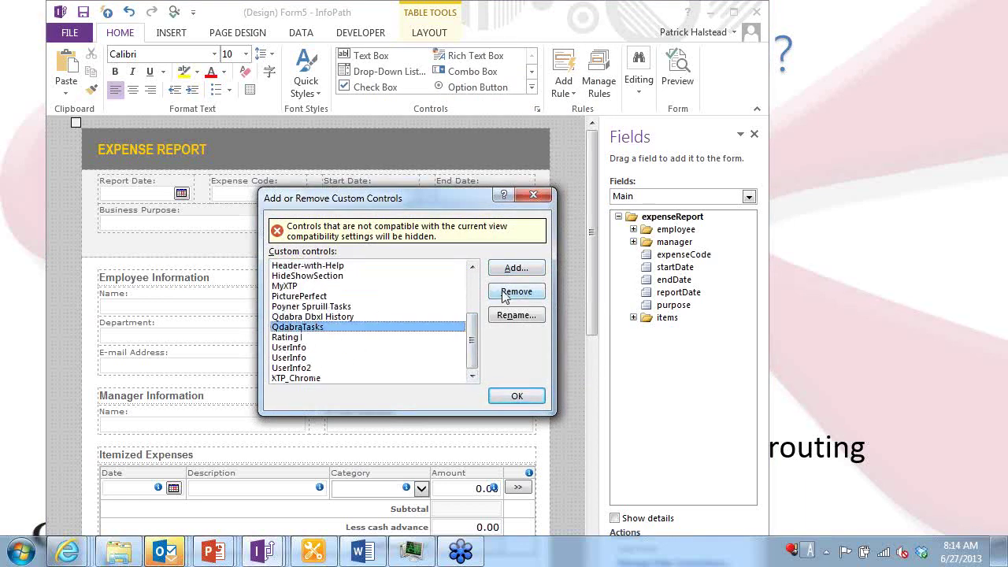
click(516, 291)
click(481, 319)
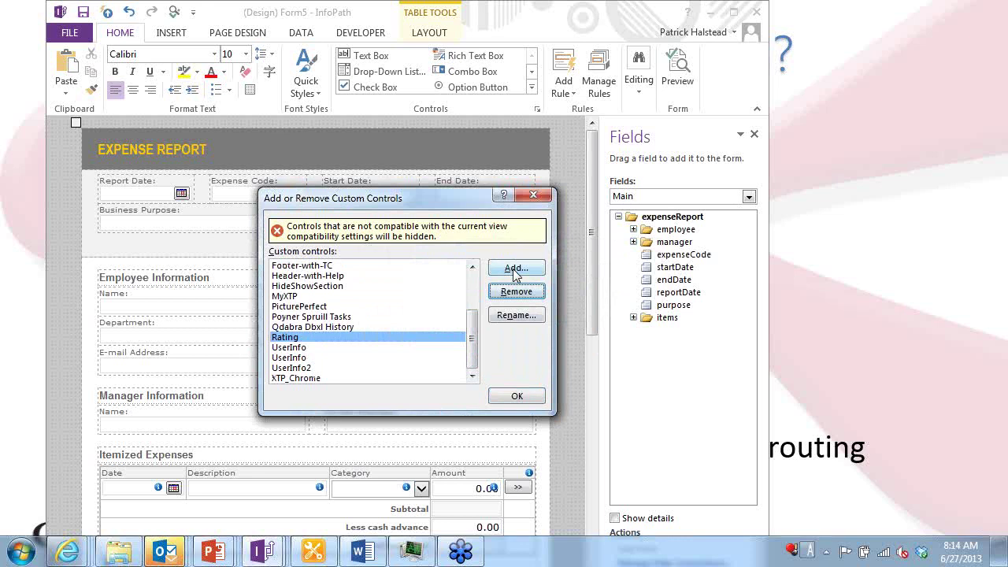
- Add the template part QdabraTasks2.xtp2 from the Lab 1 folder to the list of custom controls
click(518, 268)
click(527, 478)
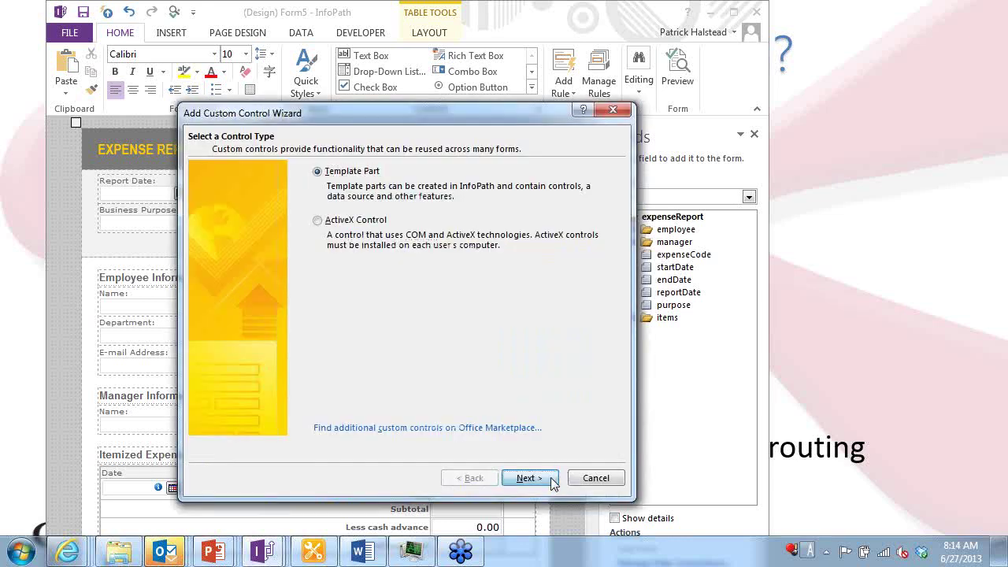
click(562, 213)
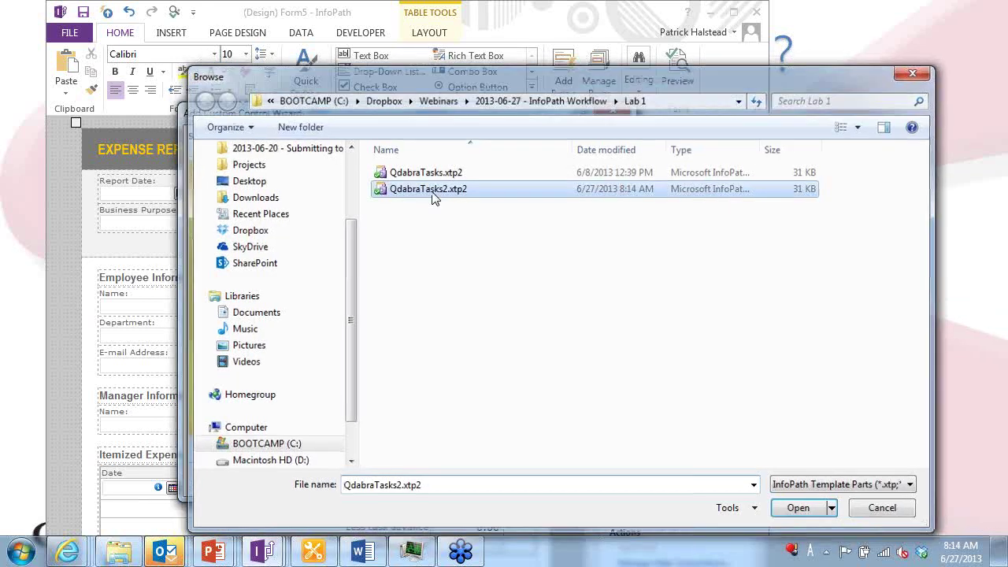
double_click(432, 192)
click(529, 478)
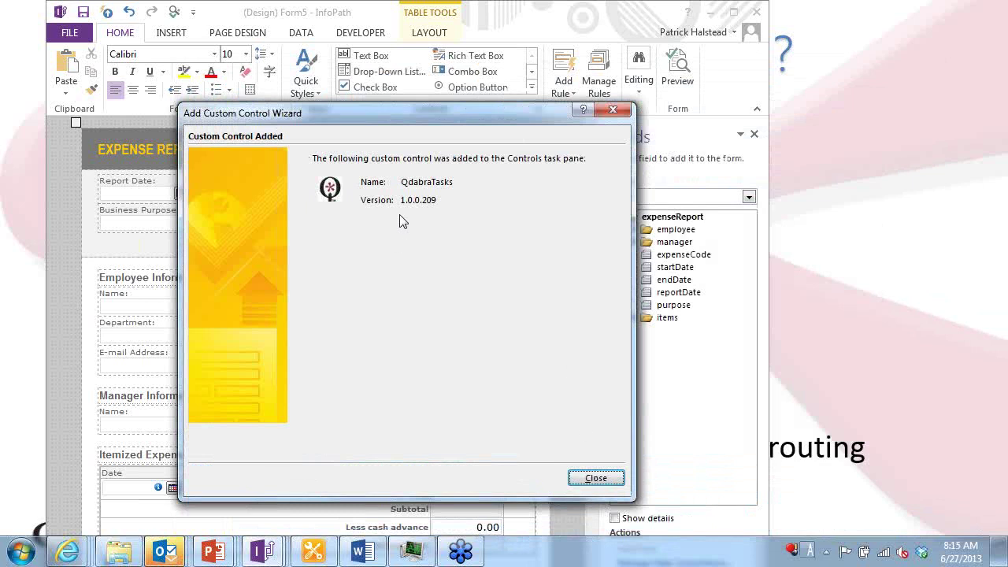
click(598, 478)
click(532, 400)
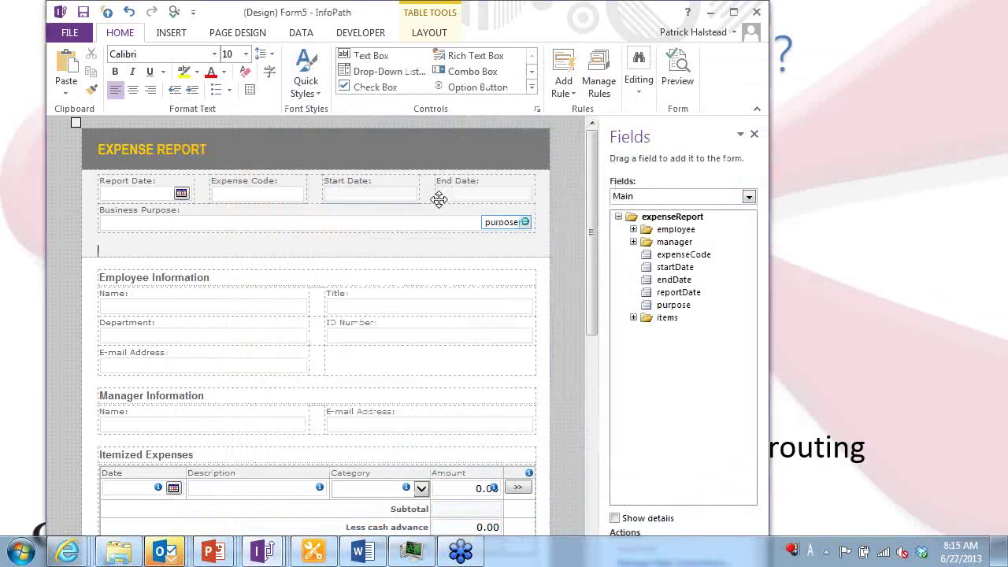
- Insert the QdabraTasks control on the blank line below Business Purpose and look over the inserted task sections
click(532, 88)
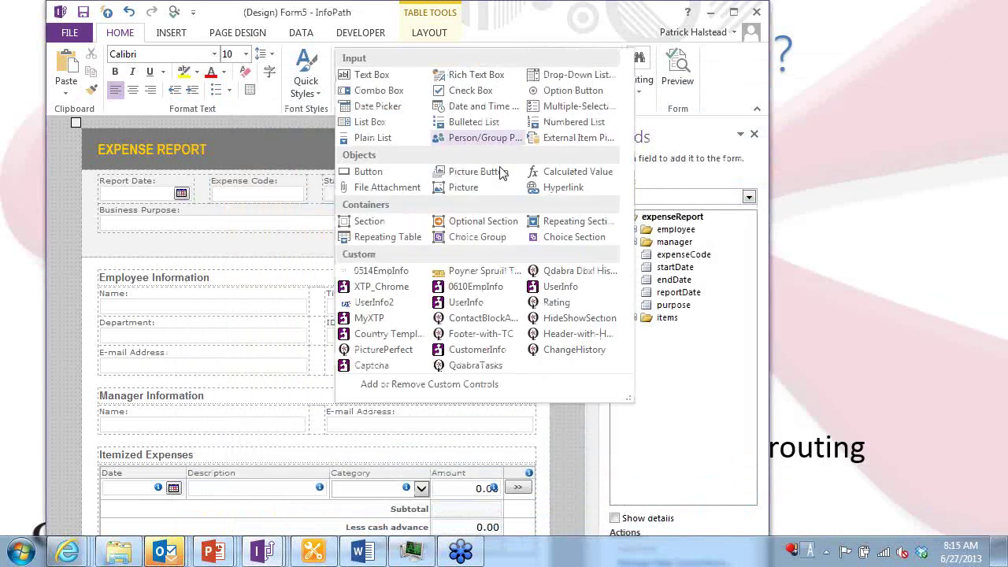
click(480, 369)
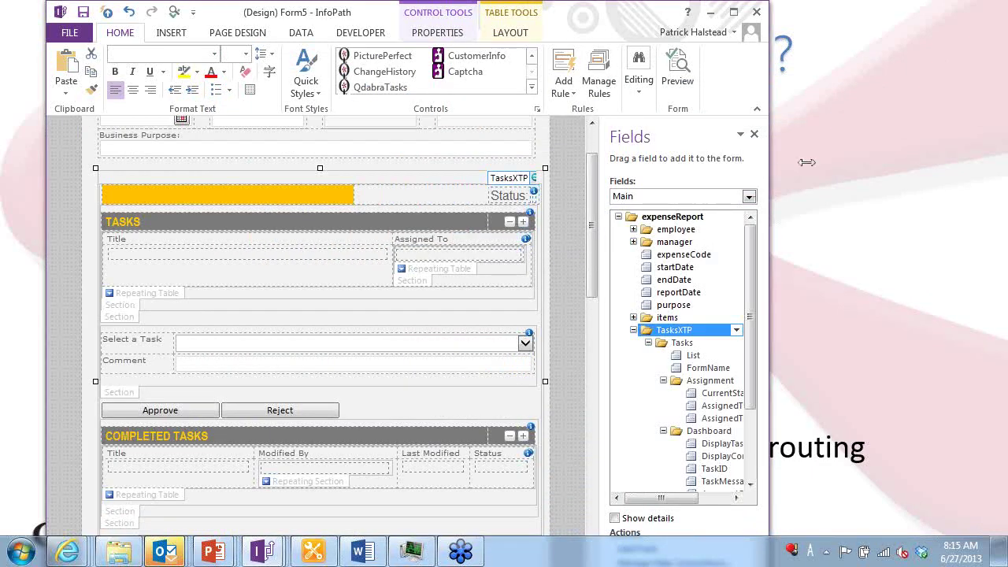
drag(768, 166, 841, 167)
scroll(442, 247, down, 3)
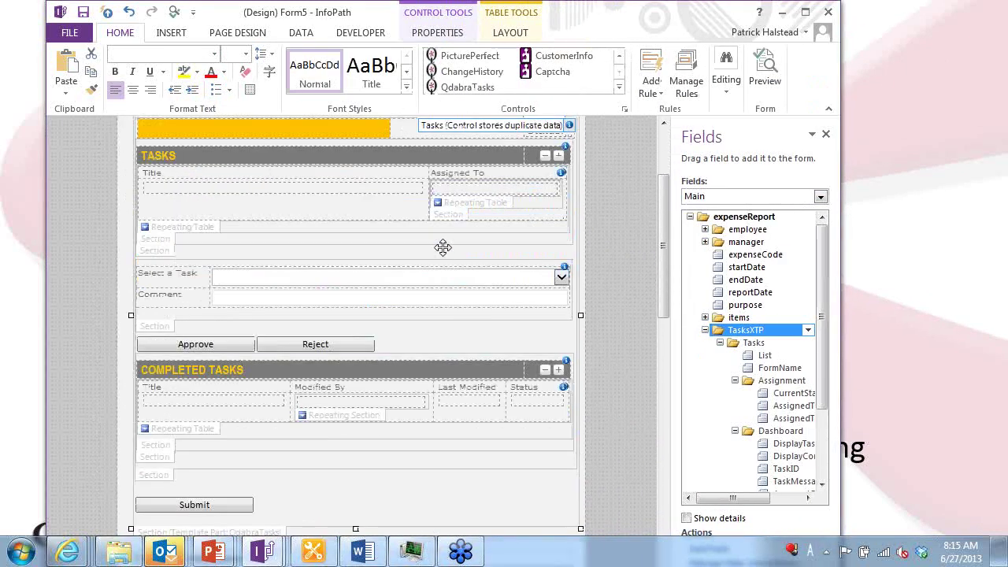
scroll(442, 247, down, 3)
scroll(434, 252, up, 3)
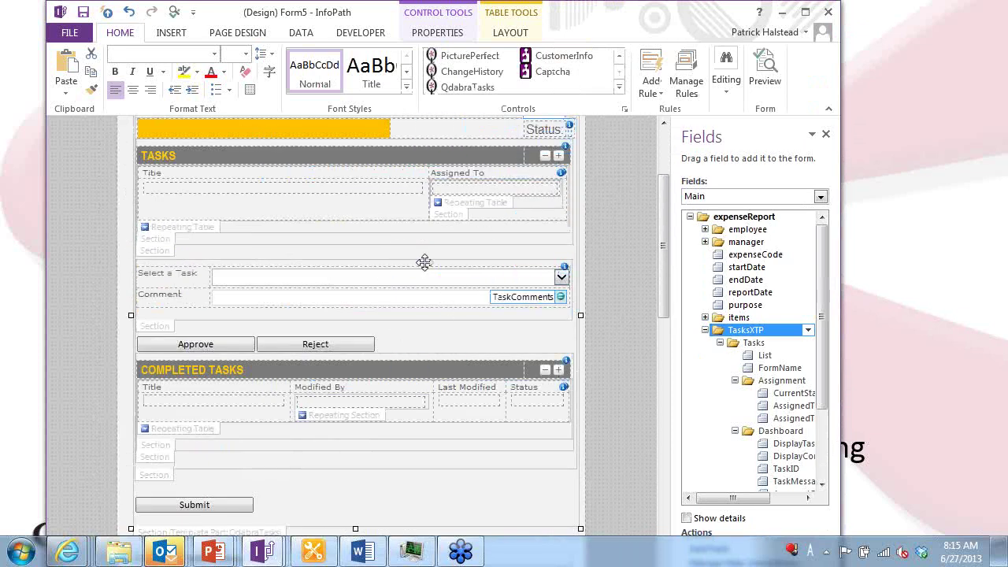
scroll(413, 266, up, 3)
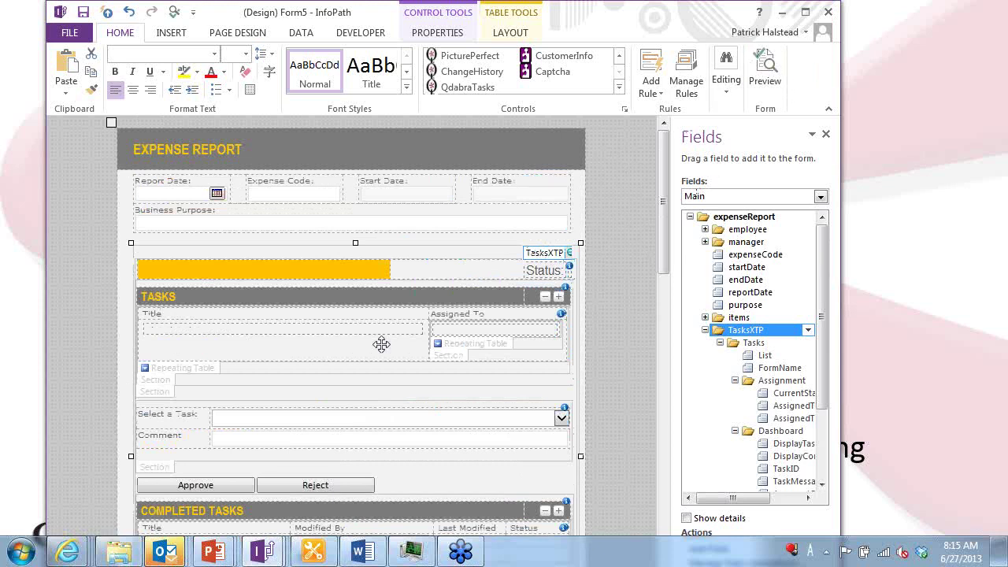
- Leave the expense report design and switch to the browser with the Part9_Lab1 form library in a maximized window
click(830, 17)
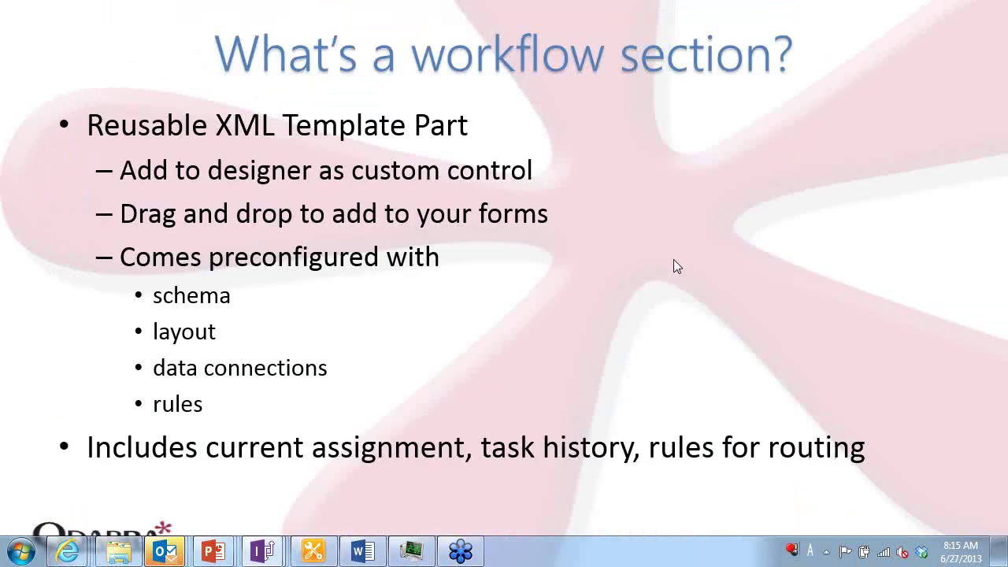
key(alt+Tab)
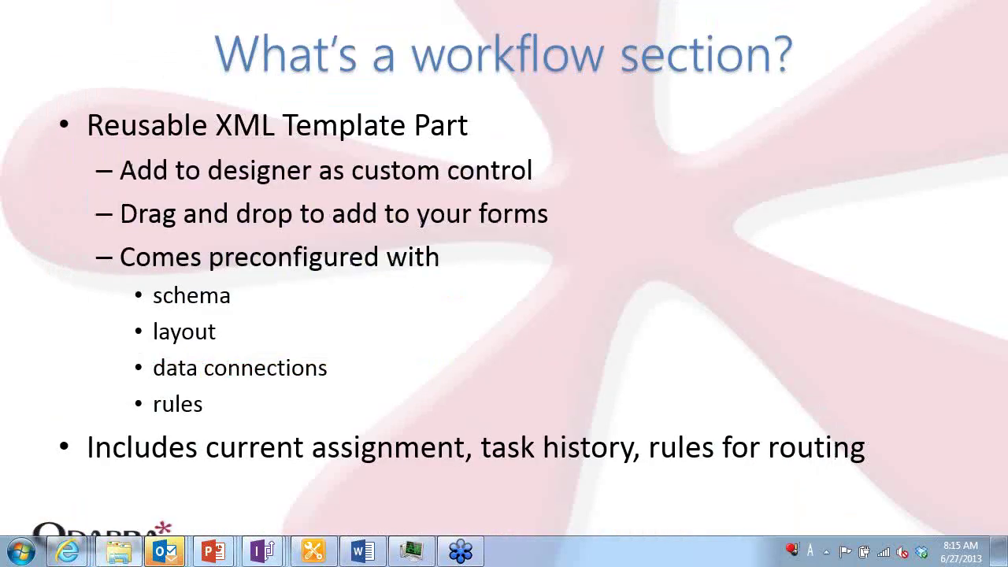
key(alt+Tab)
key(alt+Tab)
key(alt+Tab)
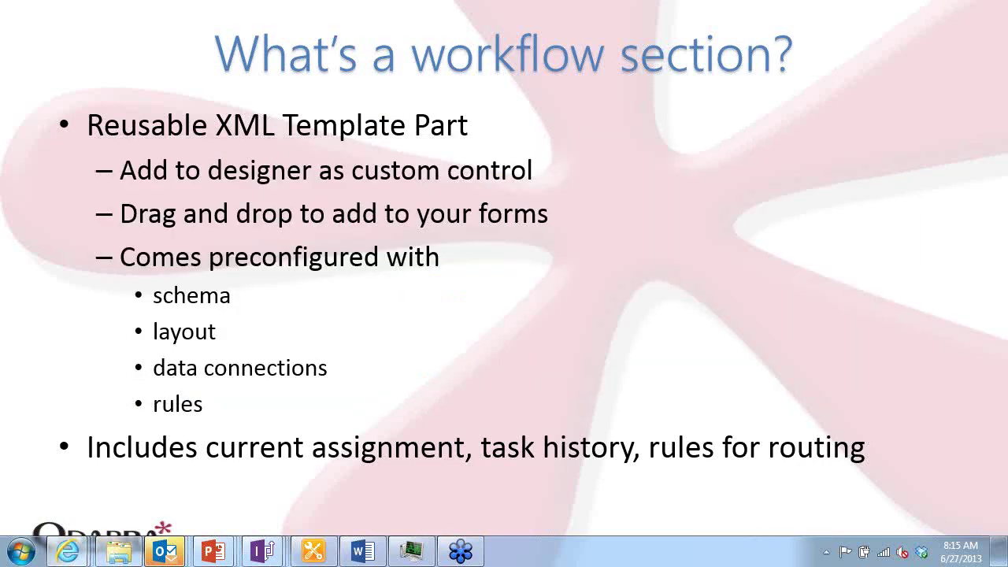
key(alt+Tab)
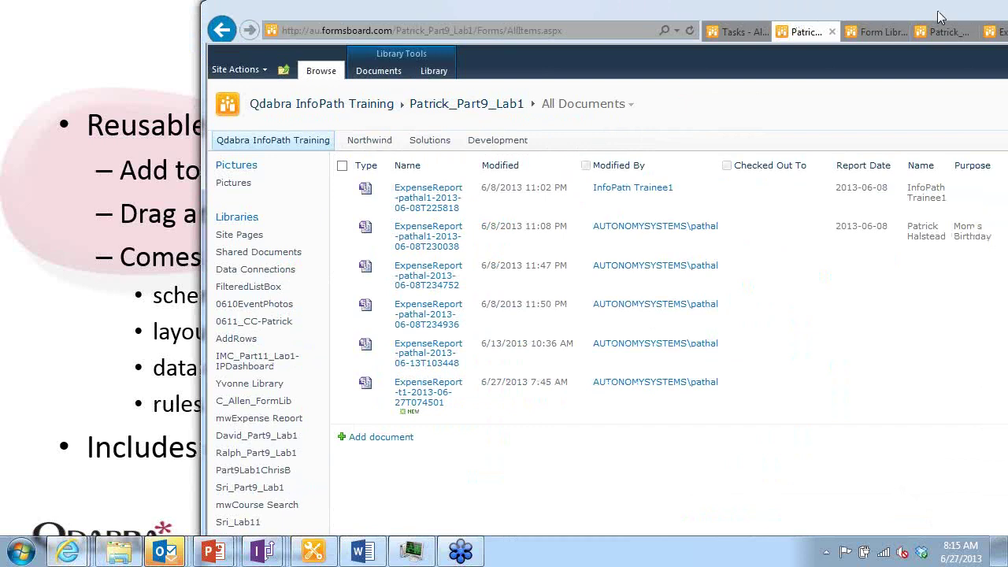
double_click(940, 17)
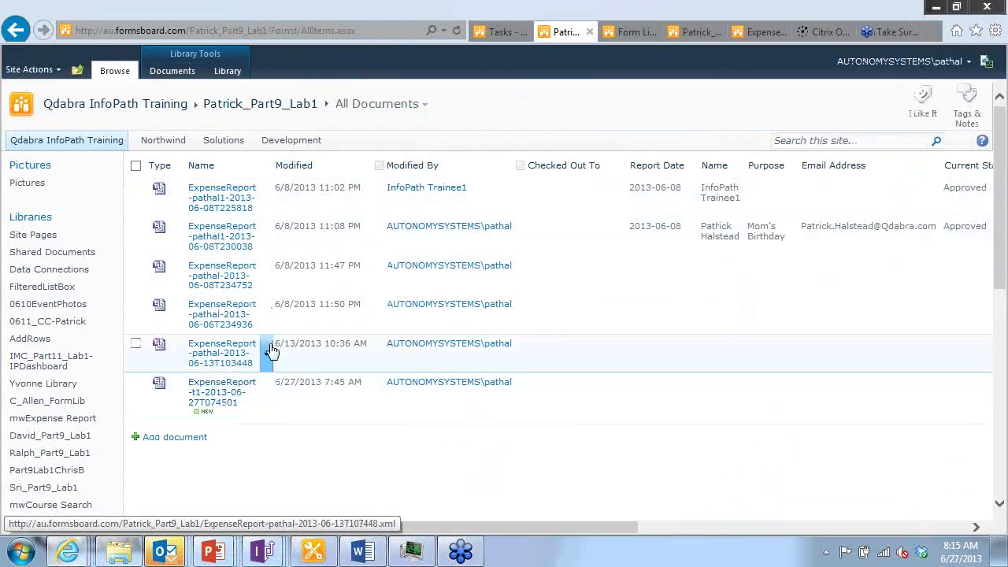
- Check the content type management option in the form library's advanced settings and return to the library settings
click(227, 72)
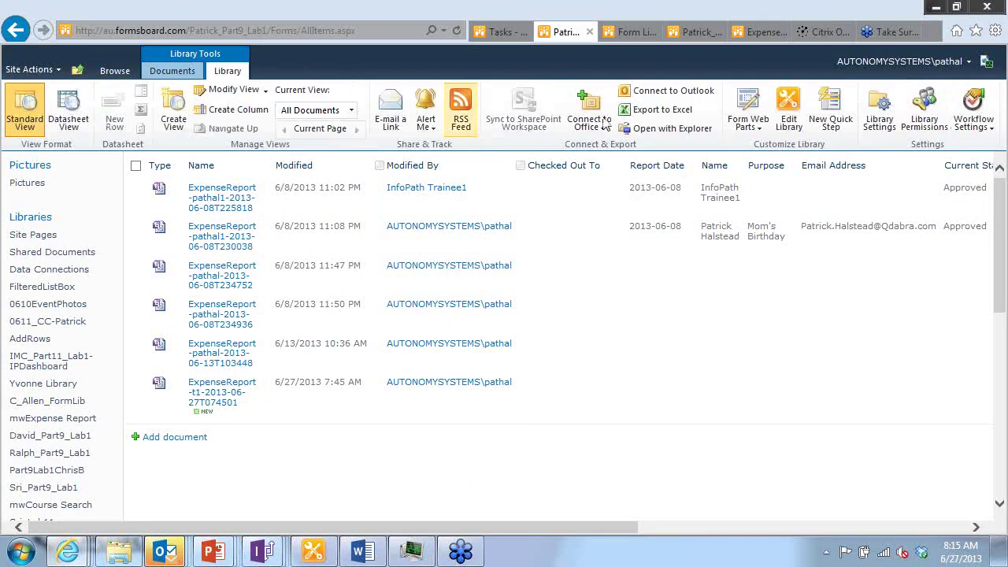
click(891, 119)
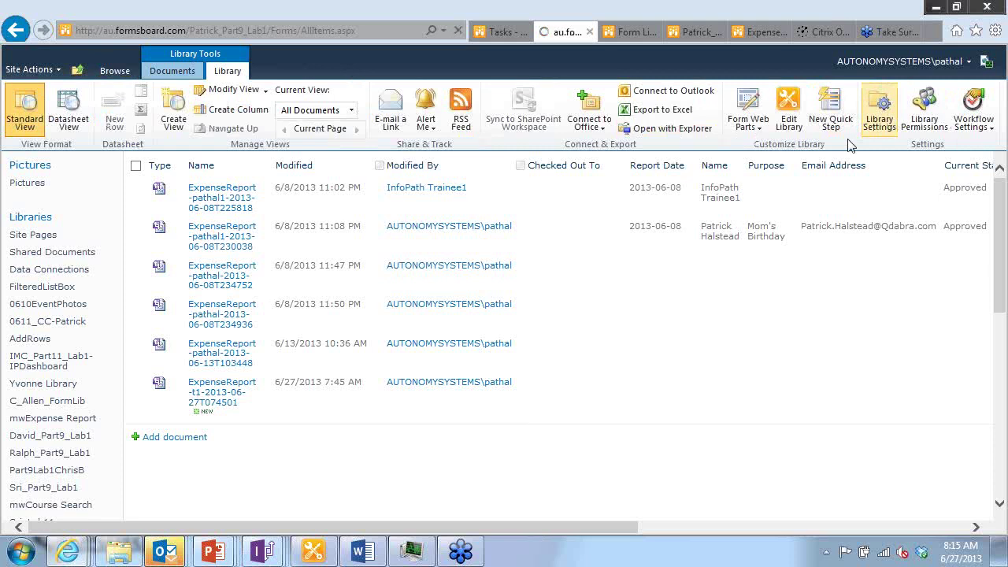
click(189, 318)
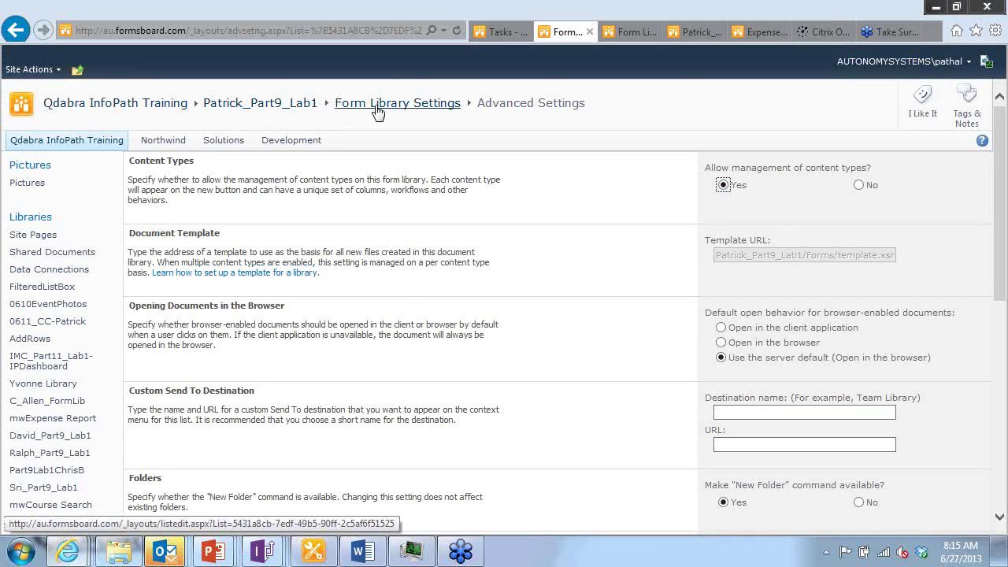
click(351, 111)
- Open the document template of the library's Part9_Lab1 content type for editing in InfoPath from its advanced settings
scroll(278, 323, down, 3)
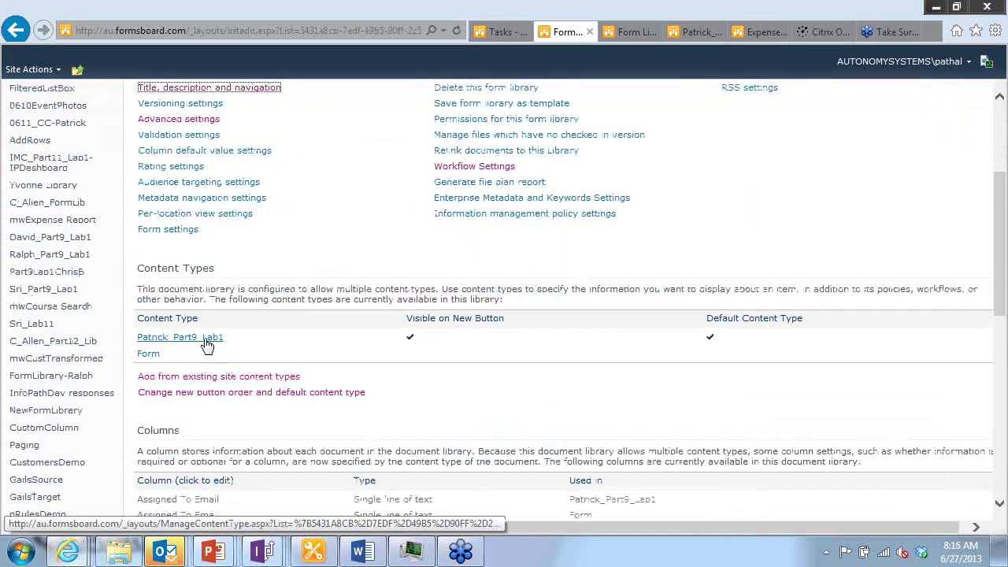
click(101, 333)
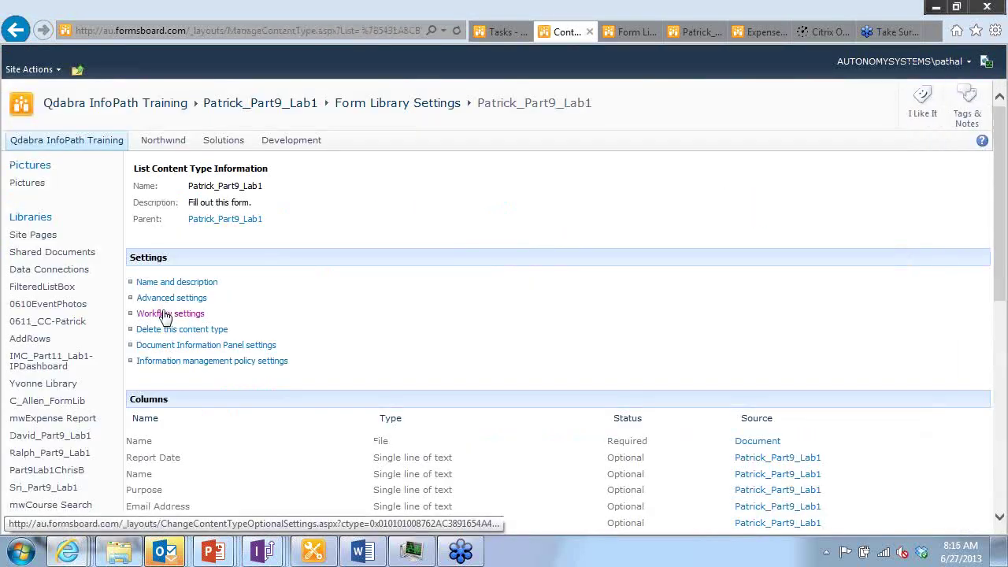
click(166, 299)
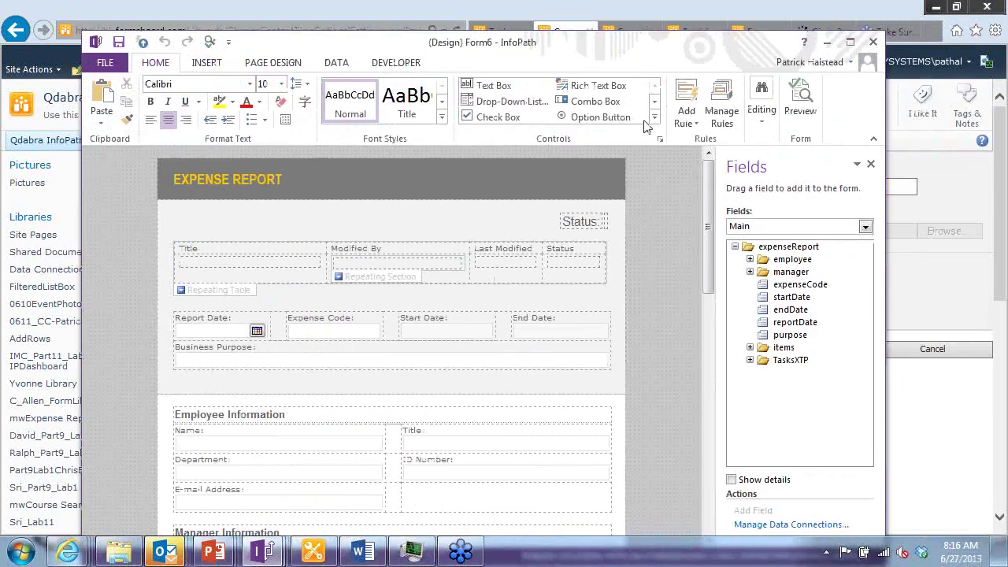
- Show View 1 (default) of the published form in a maximized window and examine its QdabraTasks template part section
click(266, 63)
click(161, 103)
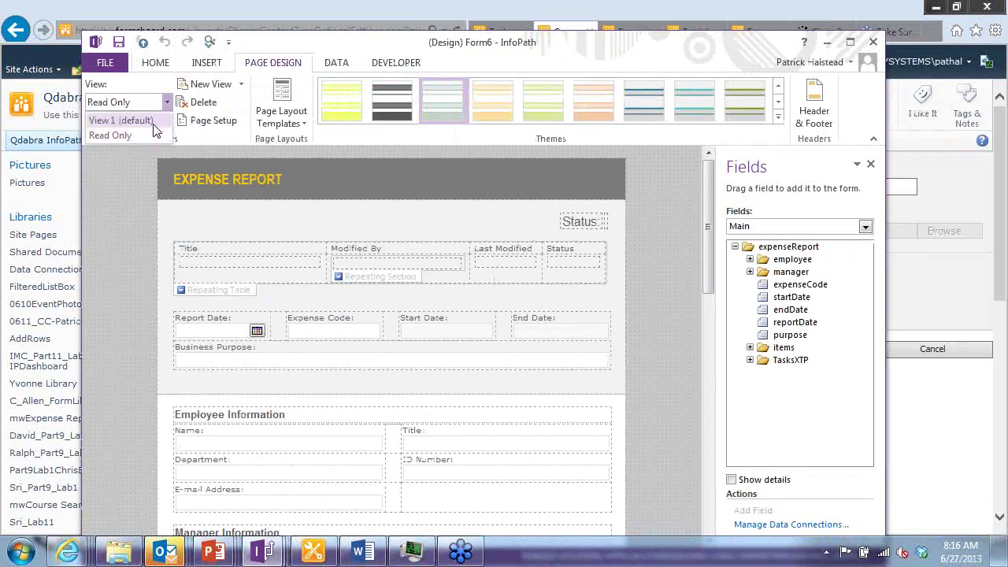
click(153, 123)
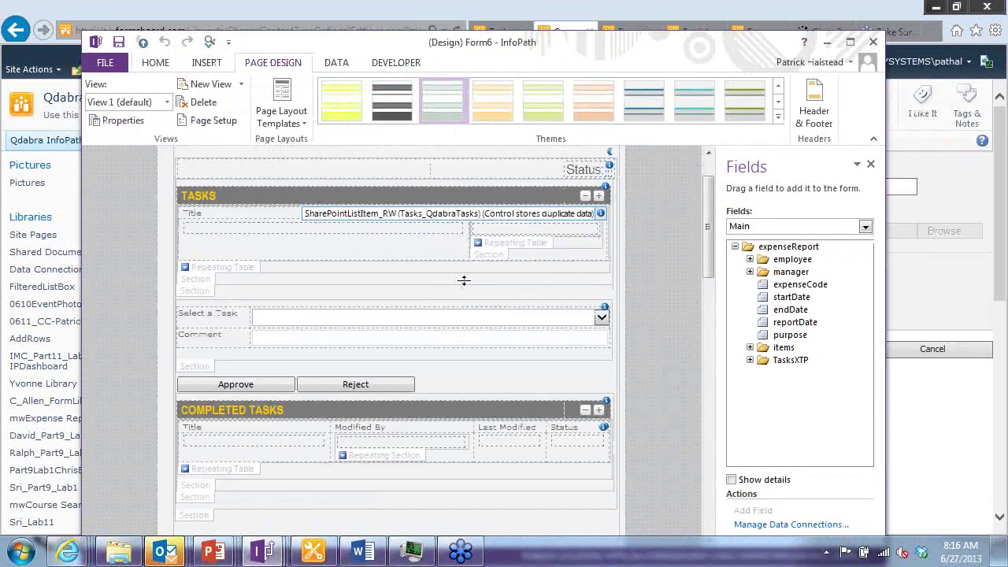
double_click(578, 41)
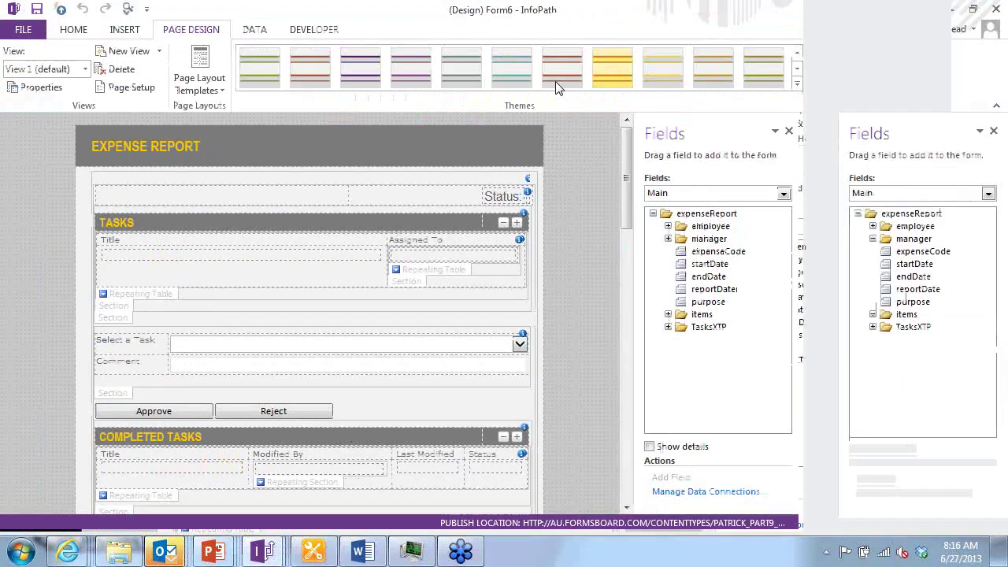
scroll(408, 260, down, 1)
scroll(373, 224, down, 2)
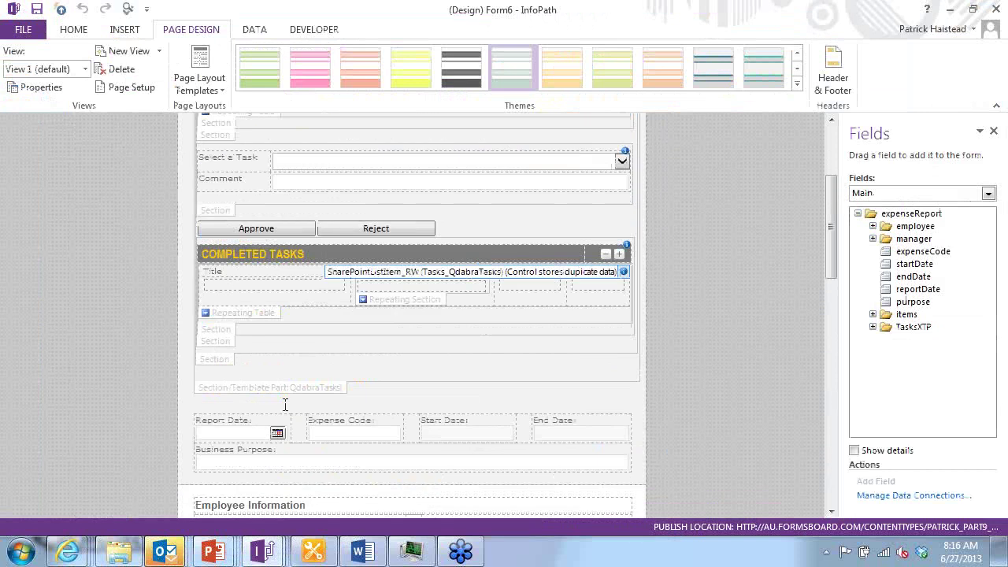
click(273, 389)
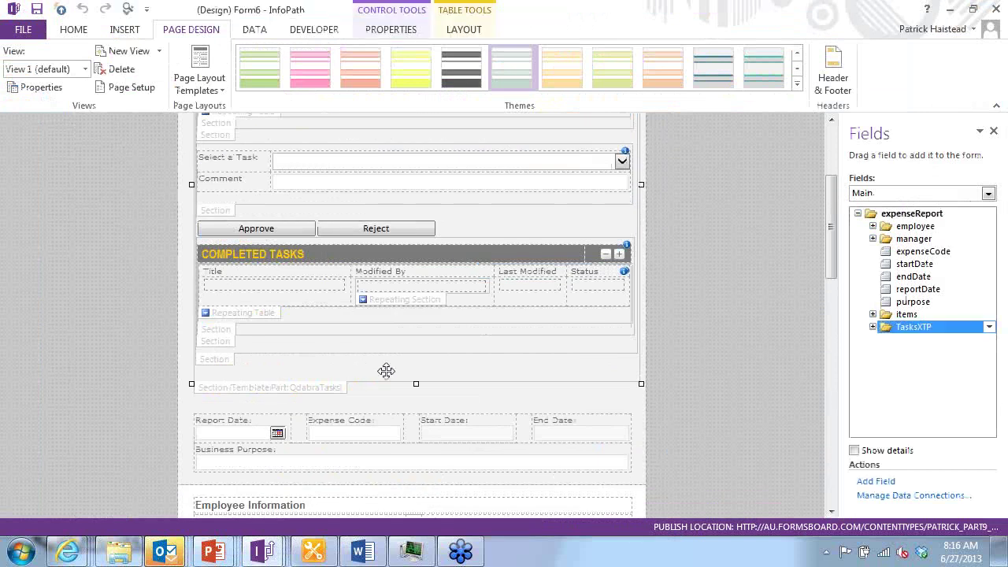
scroll(385, 371, up, 3)
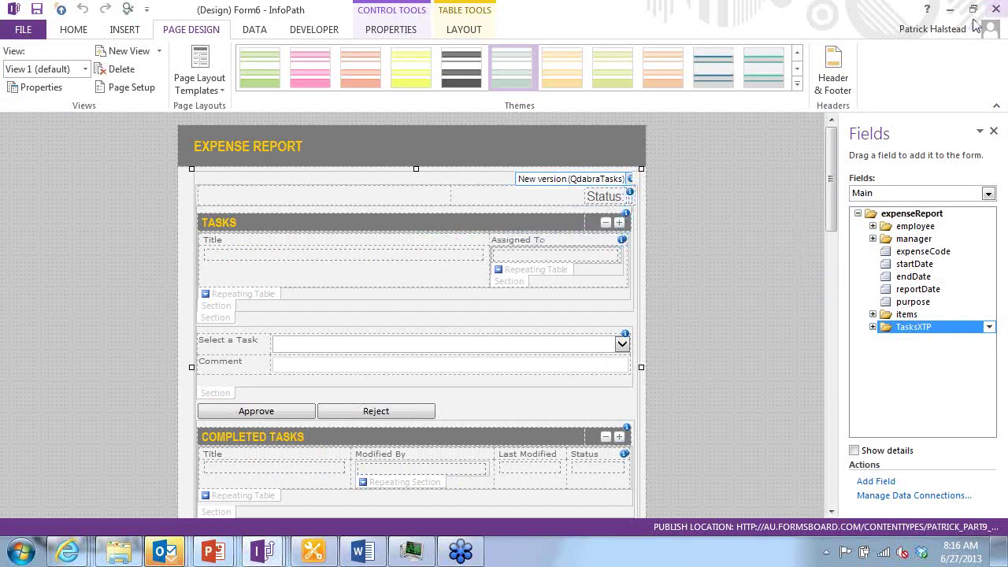
- Review the rules of the Approve button in the published form and look over the task sections around it
click(256, 410)
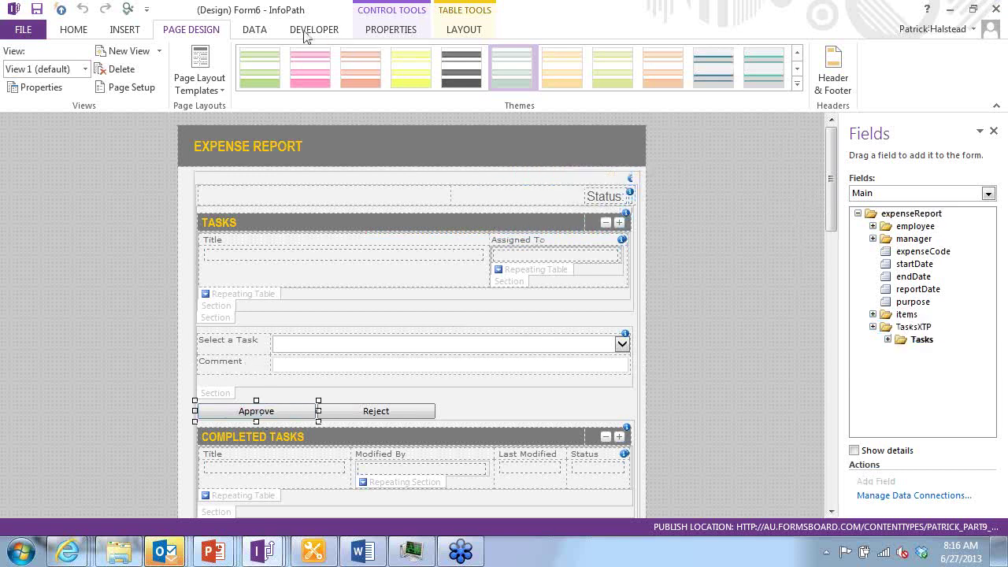
click(254, 32)
click(79, 30)
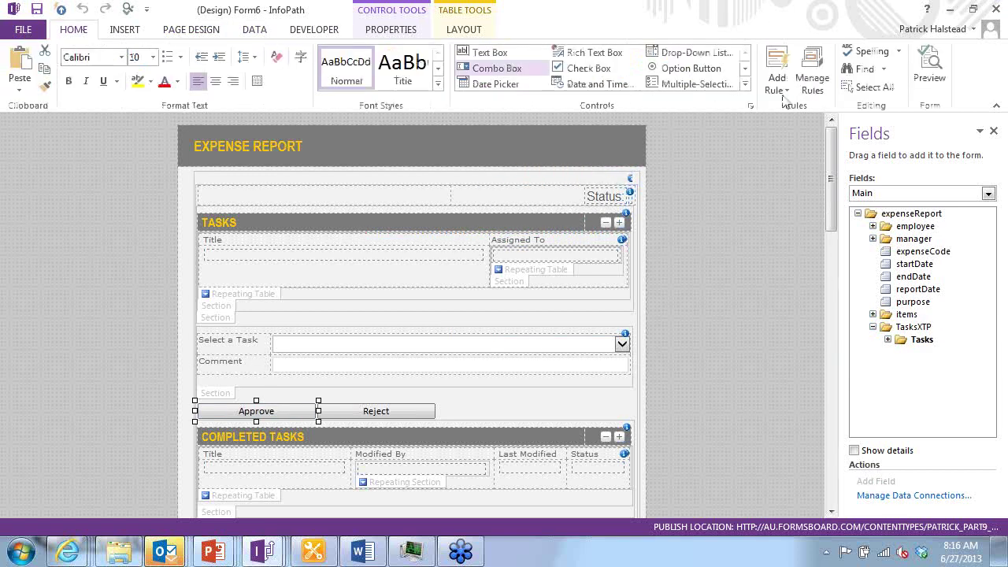
click(811, 83)
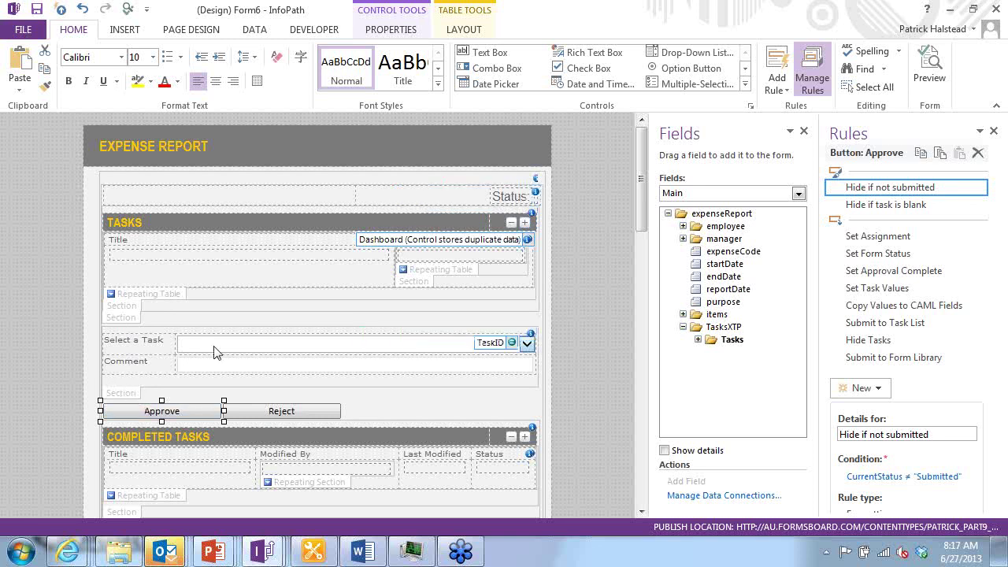
scroll(293, 304, down, 1)
scroll(293, 304, down, 2)
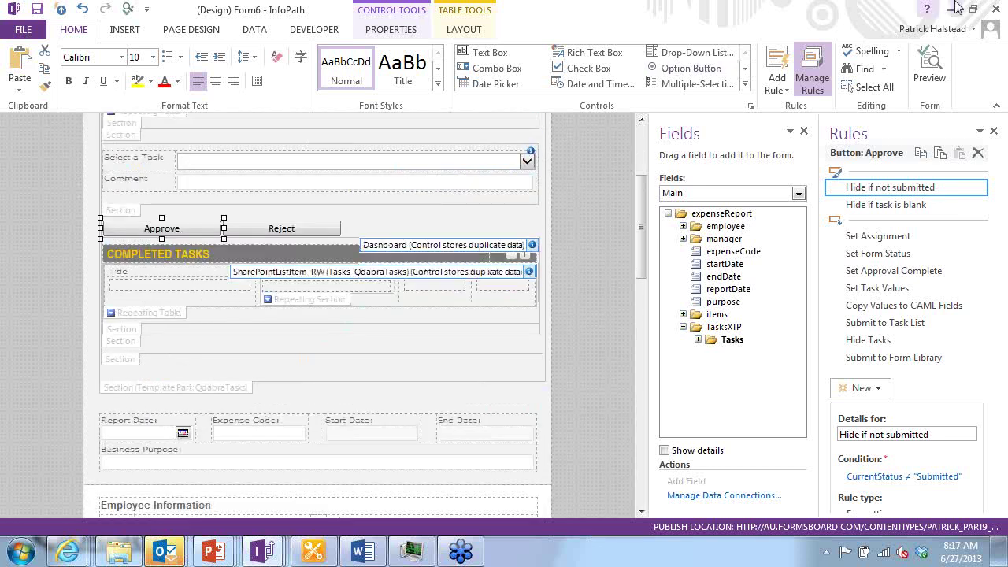
- Return to the form library's document list in the browser and add a new expense report document
drag(786, 16, 1007, 237)
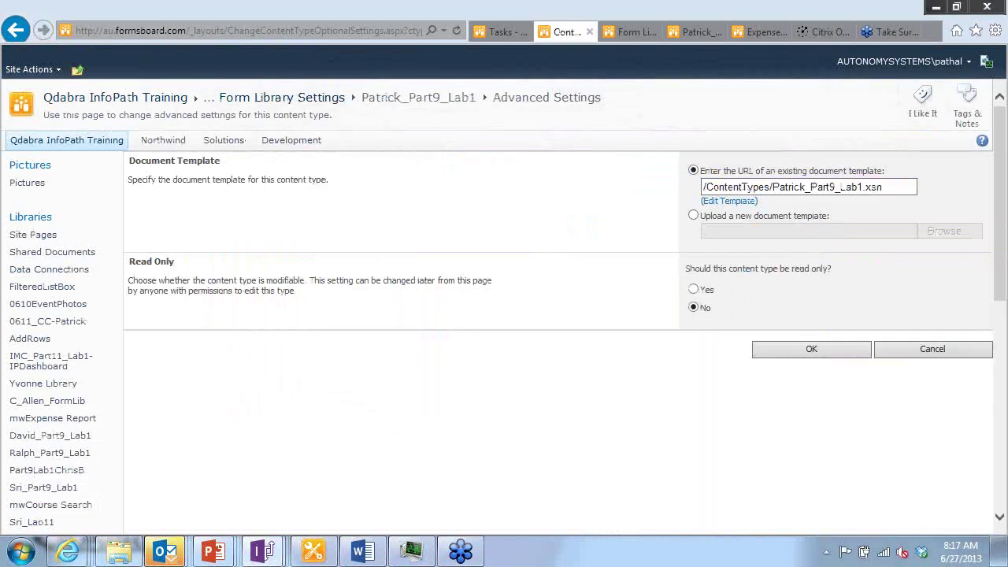
click(425, 207)
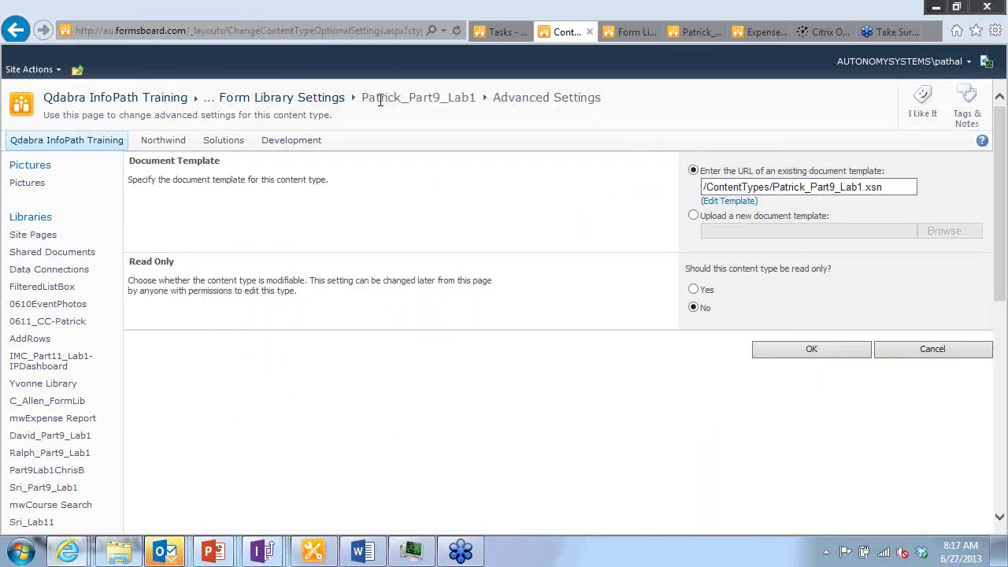
click(310, 105)
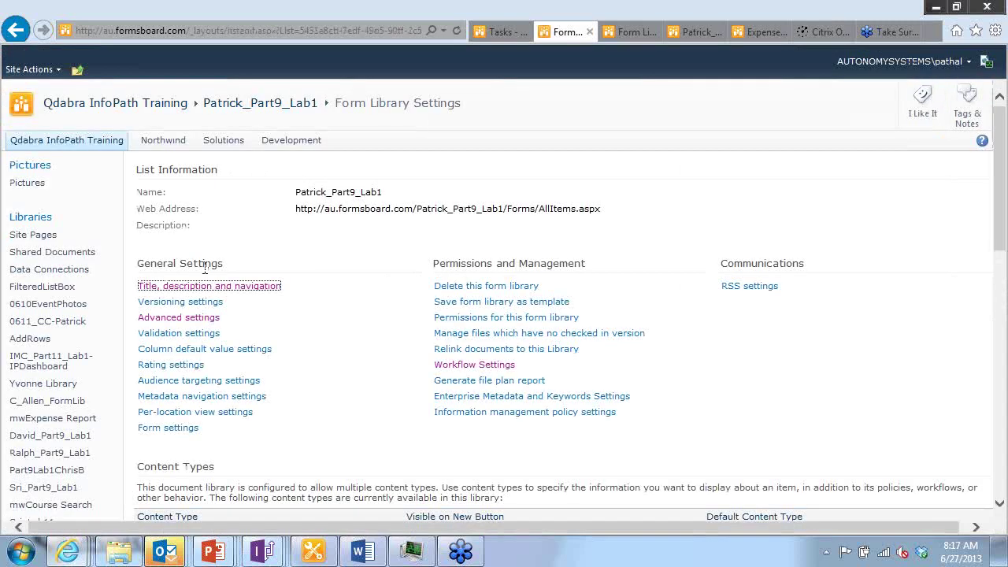
click(236, 105)
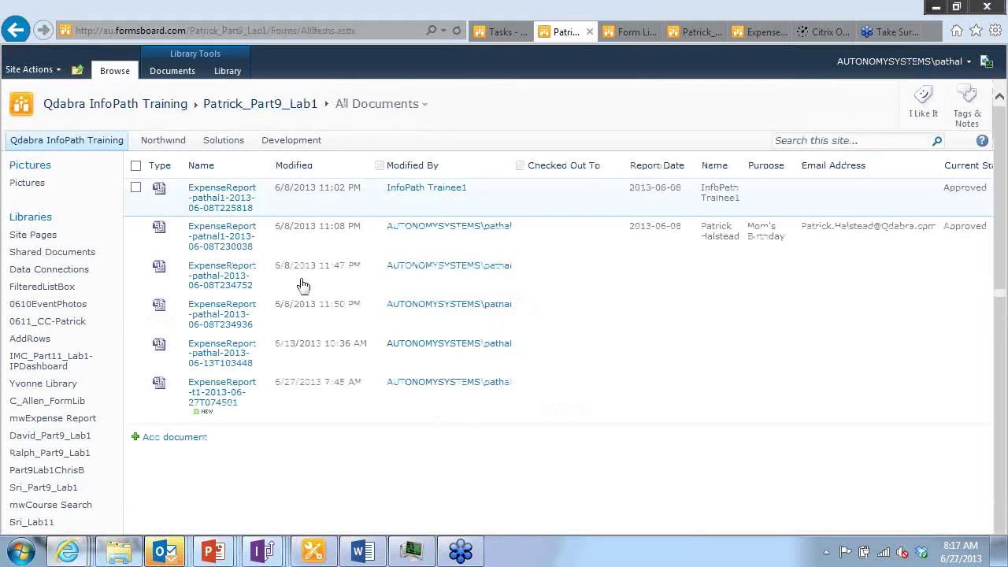
click(181, 437)
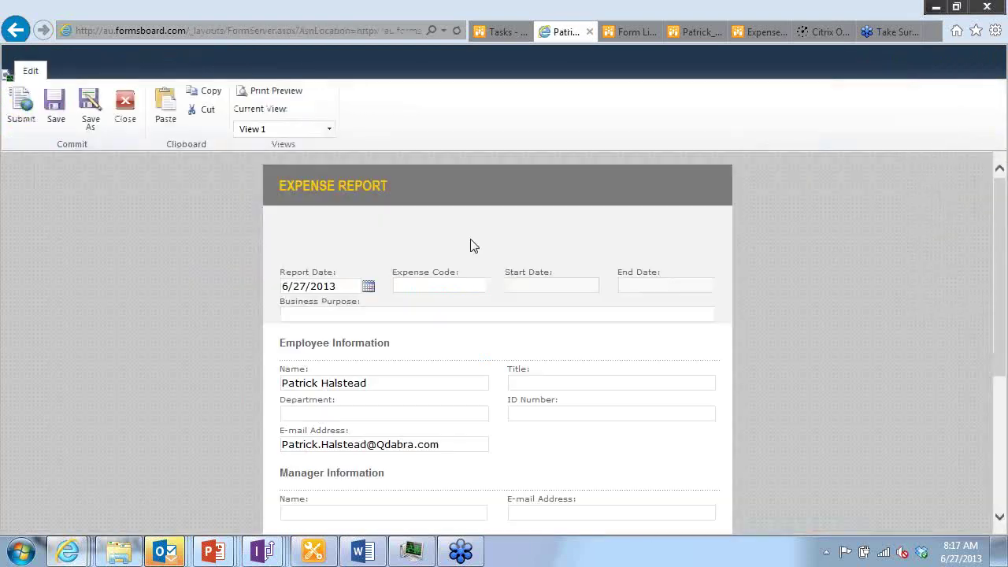
- Enter "Microsoft World Partner Conference" as the business purpose of the new expense report
scroll(518, 290, down, 1)
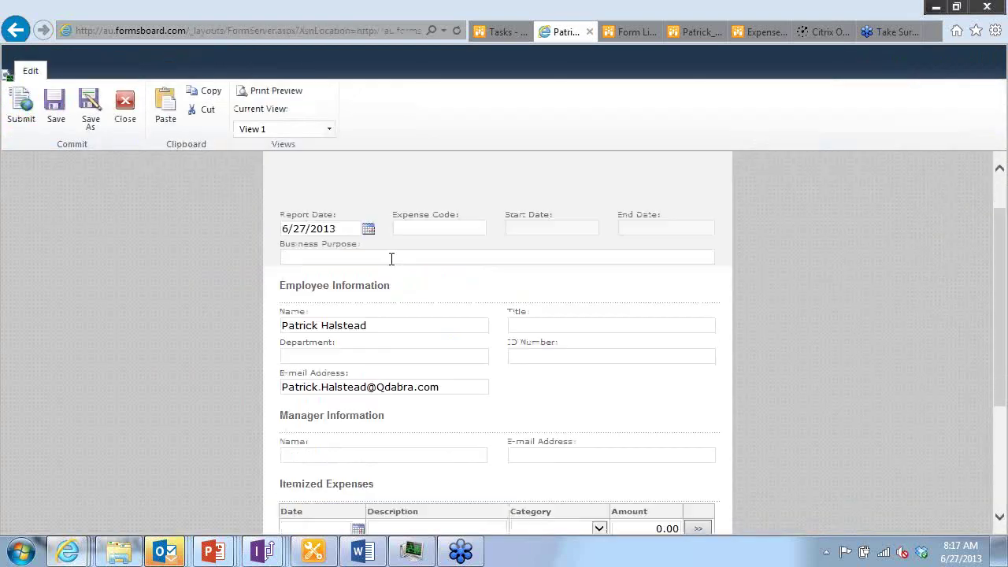
click(392, 257)
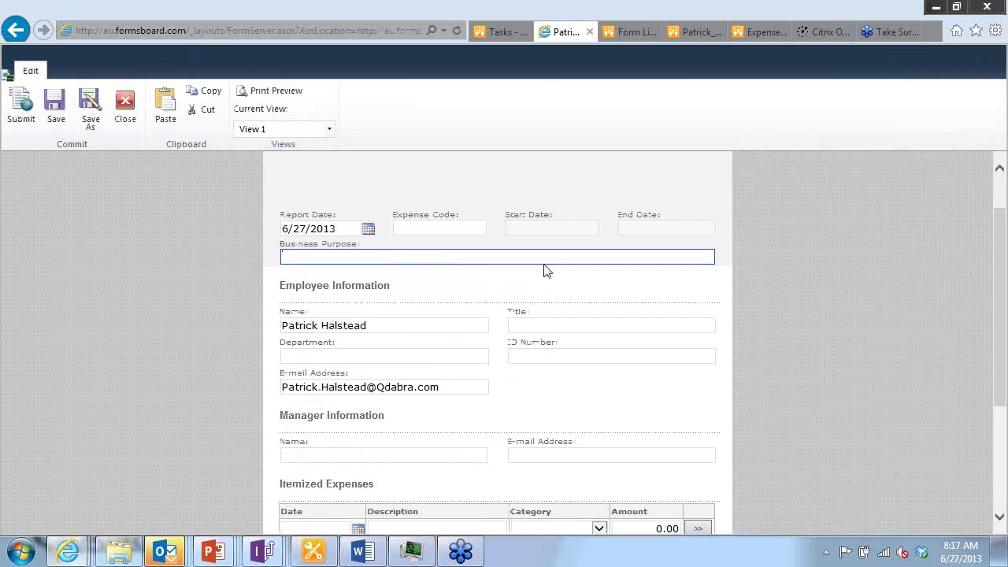
text(Microsoft Worl)
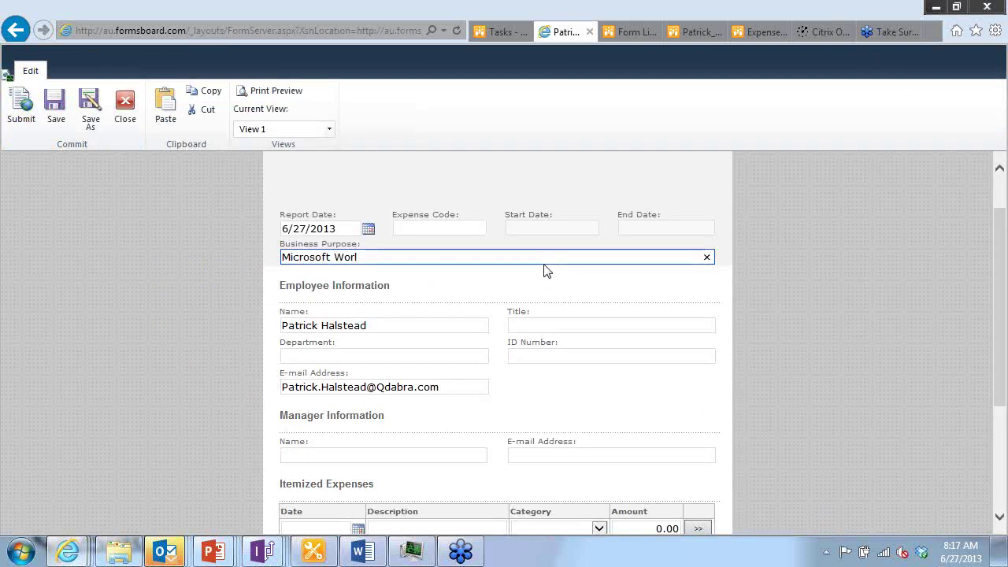
text(d Partner Conference)
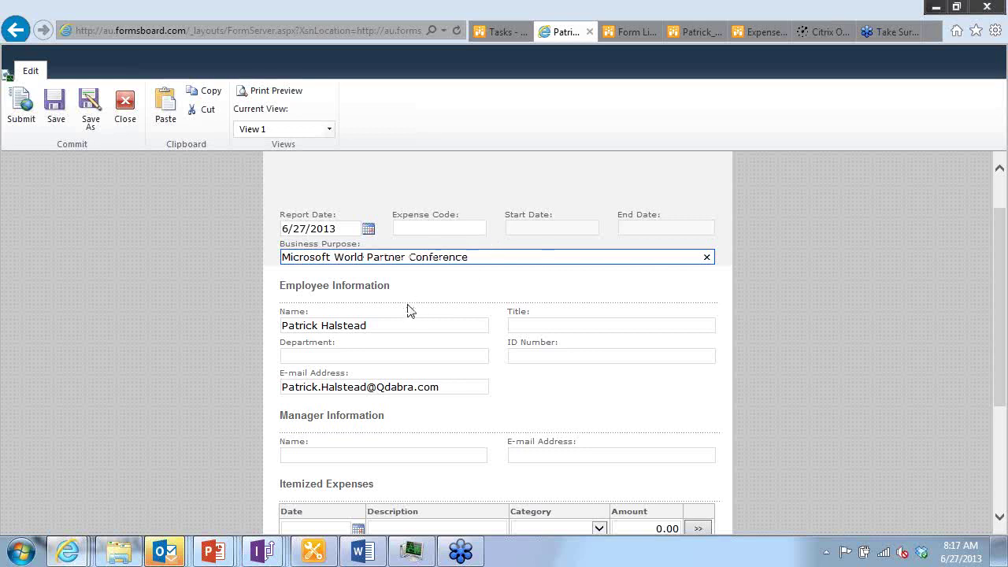
- Fill in the manager's name and e-mail address in the Manager Information section
click(407, 451)
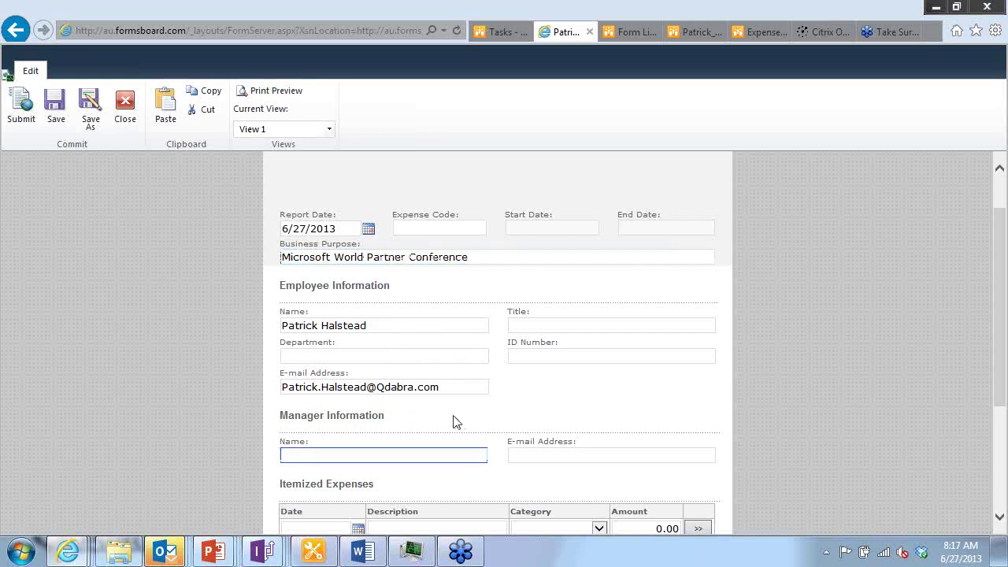
click(453, 455)
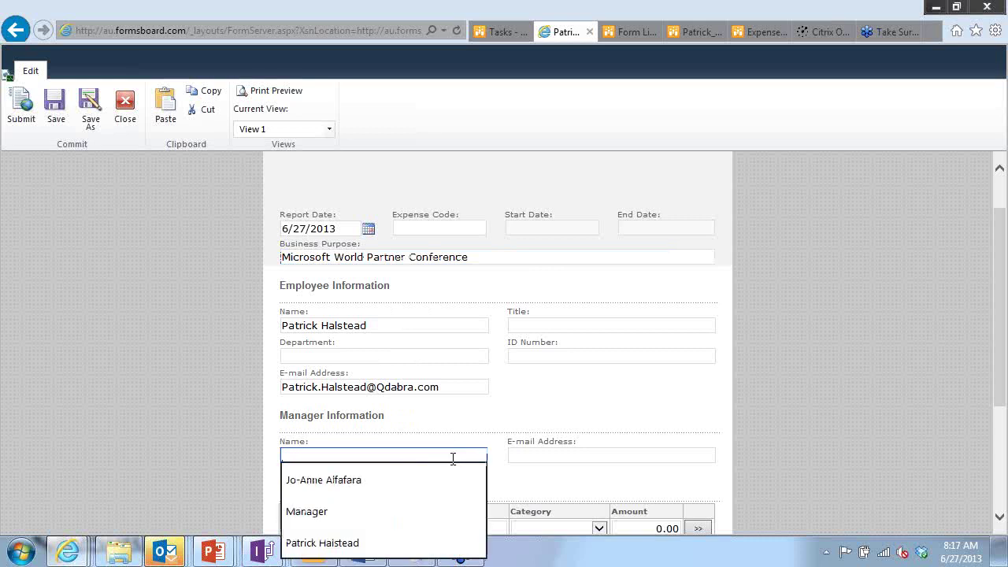
click(372, 535)
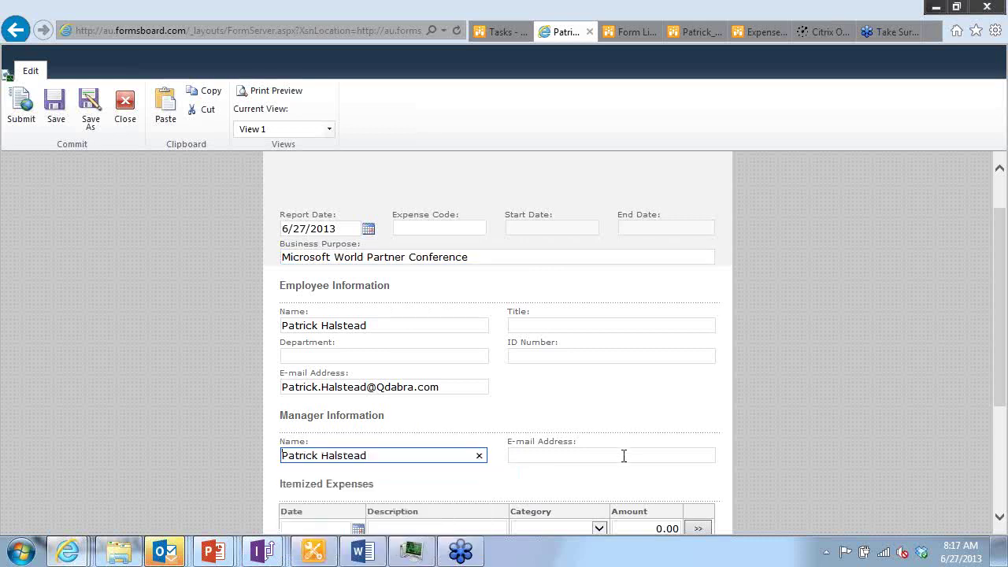
click(624, 456)
text(Patru)
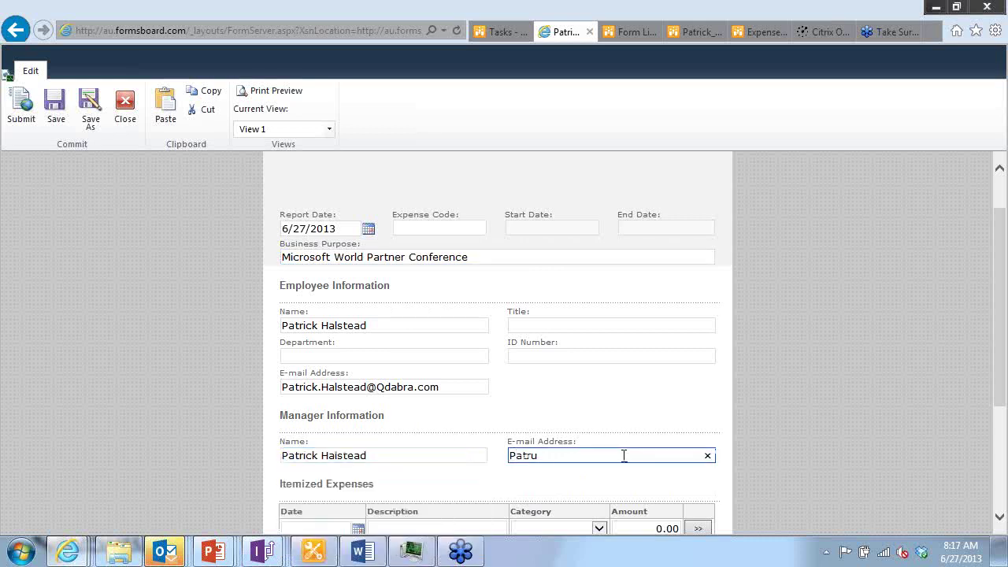
key(Down)
key(Tab)
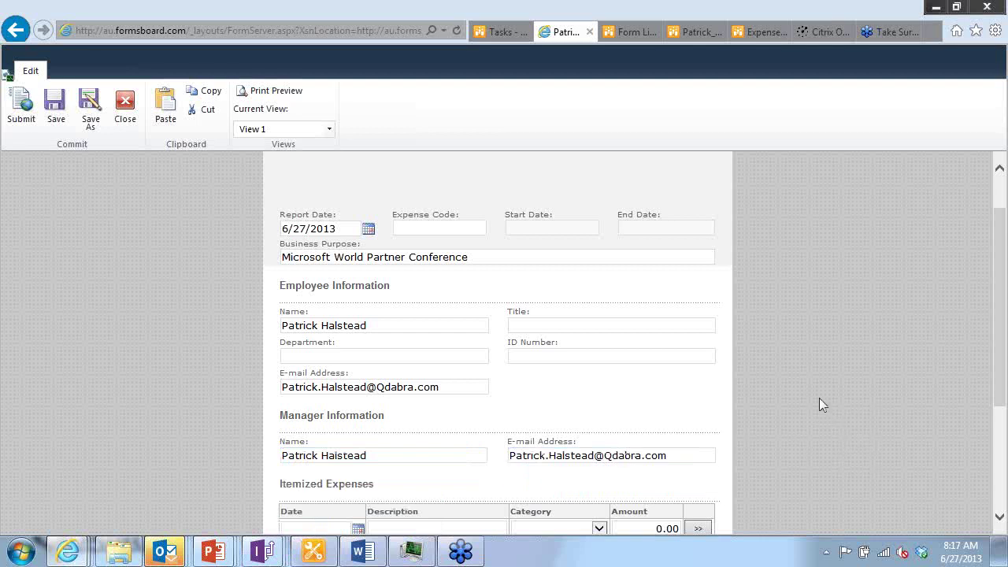
- Fill in the first itemized expense with date 6/27/2013, description Alaska Air, category Transportation and amount 512, and start a second row
scroll(819, 398, down, 1)
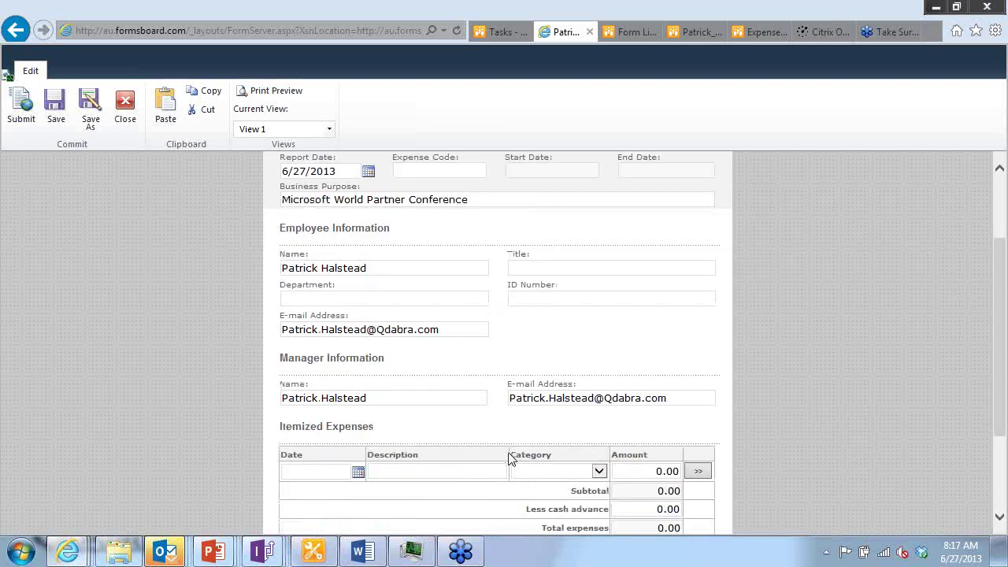
click(357, 475)
click(314, 528)
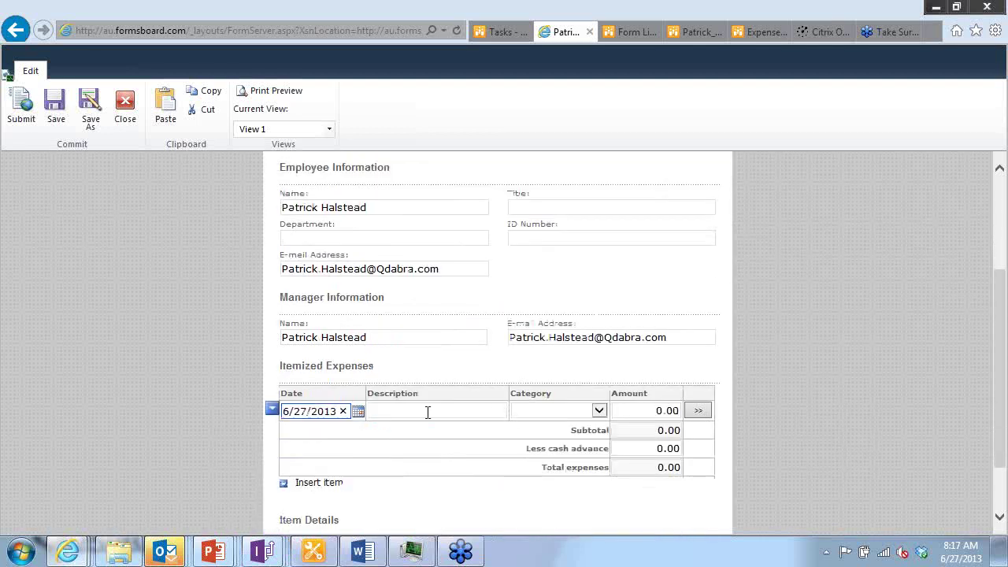
click(428, 410)
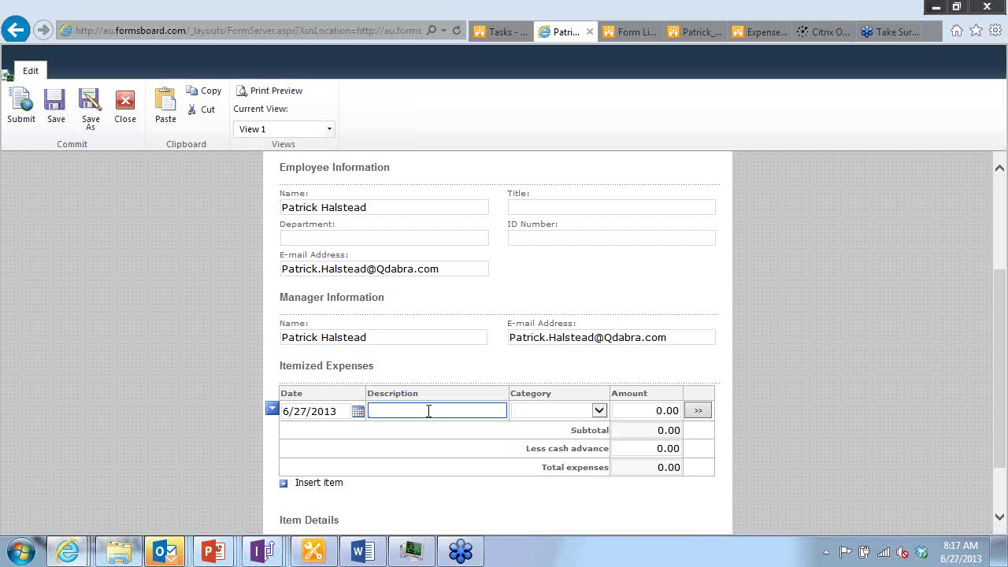
text(Alaska Air)
key(Tab)
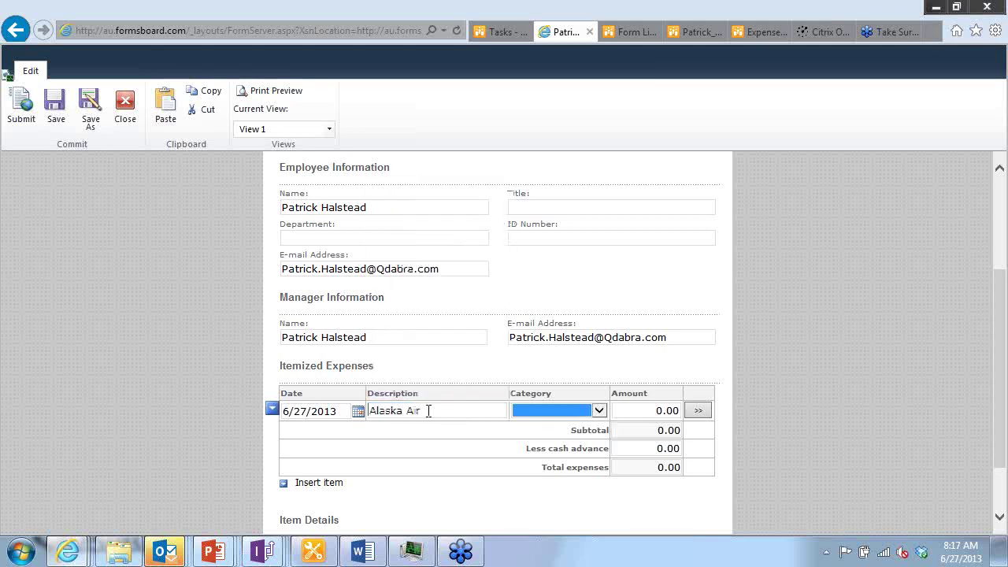
key(t)
key(Tab)
text(512)
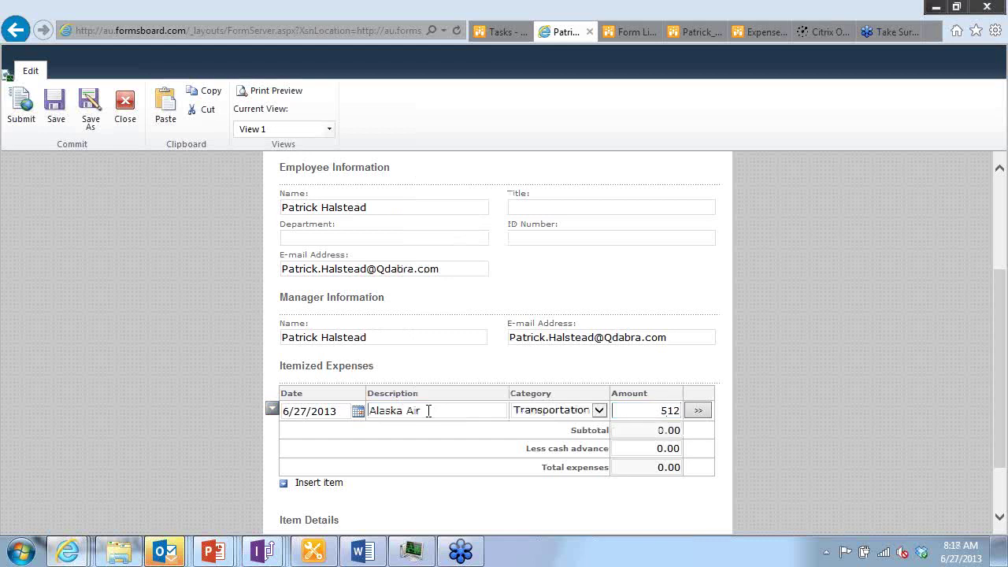
key(Tab)
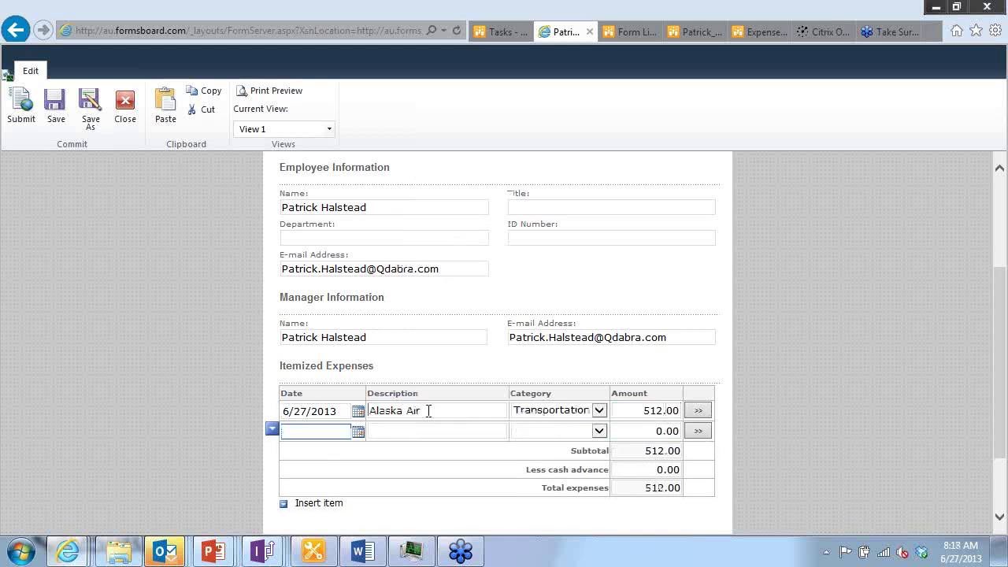
- Fill in the second itemized expense with date 6/27/2013, description Hilton, category Lodging and amount 256, and submit the report
text(6/27/2013)
key(Tab)
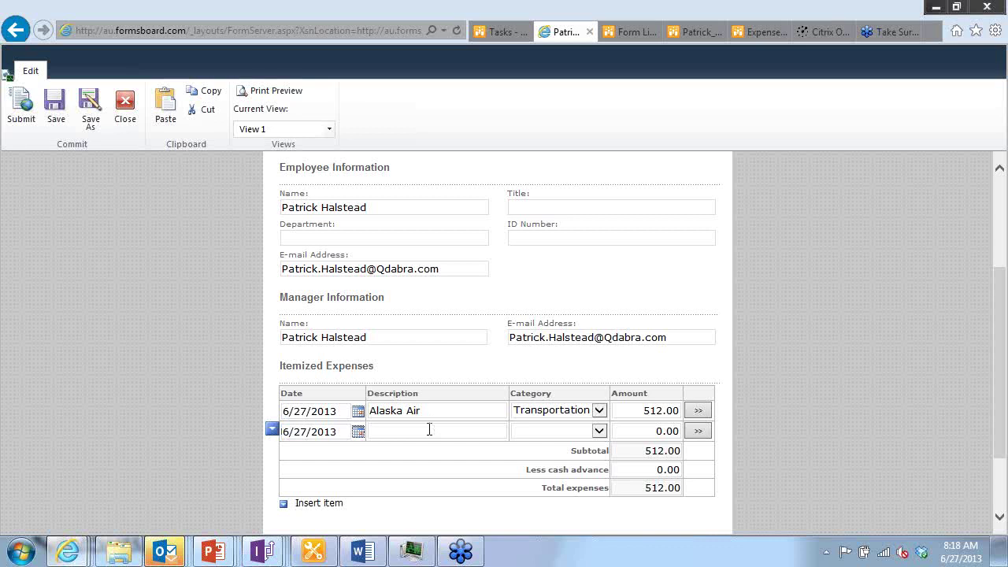
click(430, 429)
text(Hilton)
key(Tab)
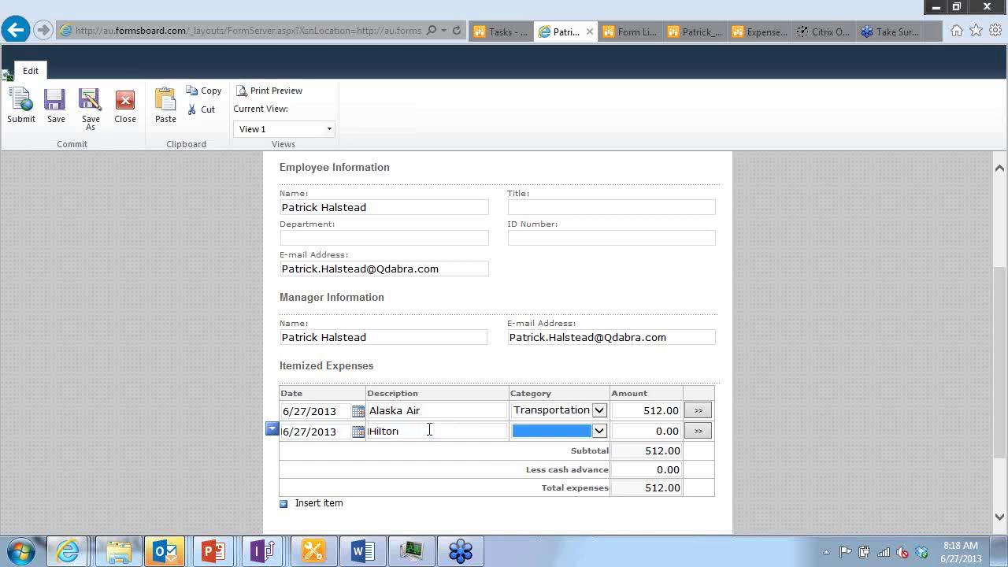
key(l)
key(Tab)
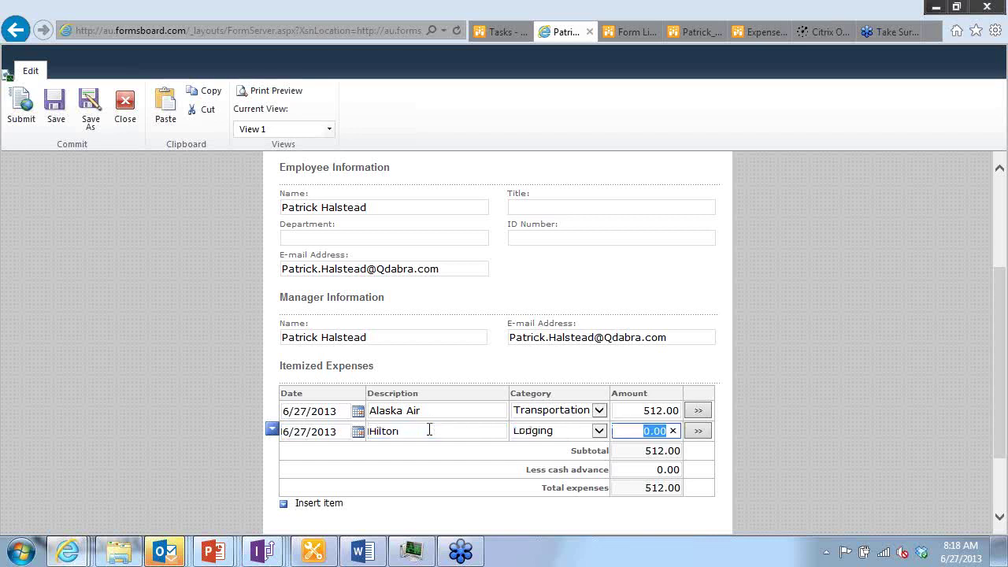
text(256)
key(Tab)
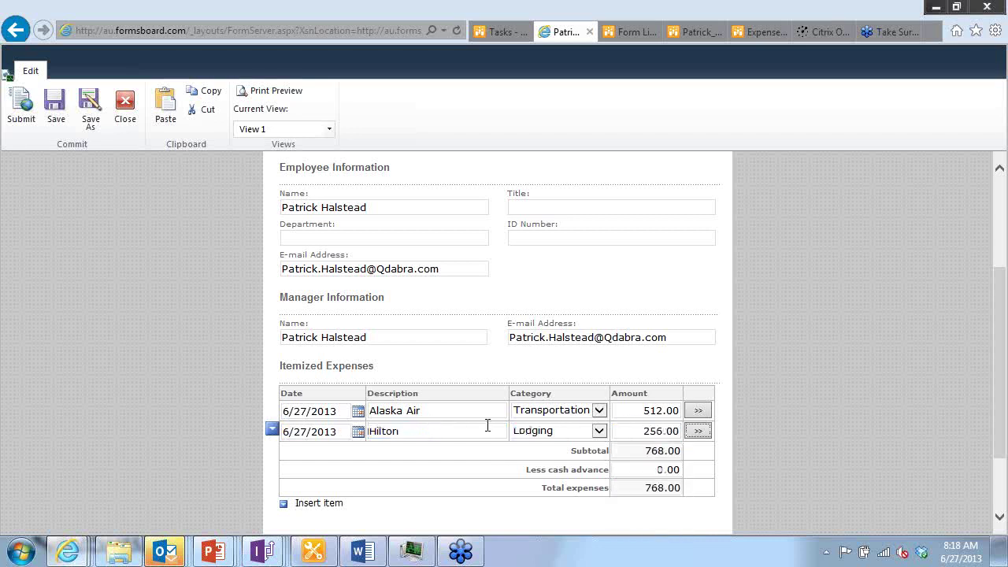
scroll(802, 390, down, 2)
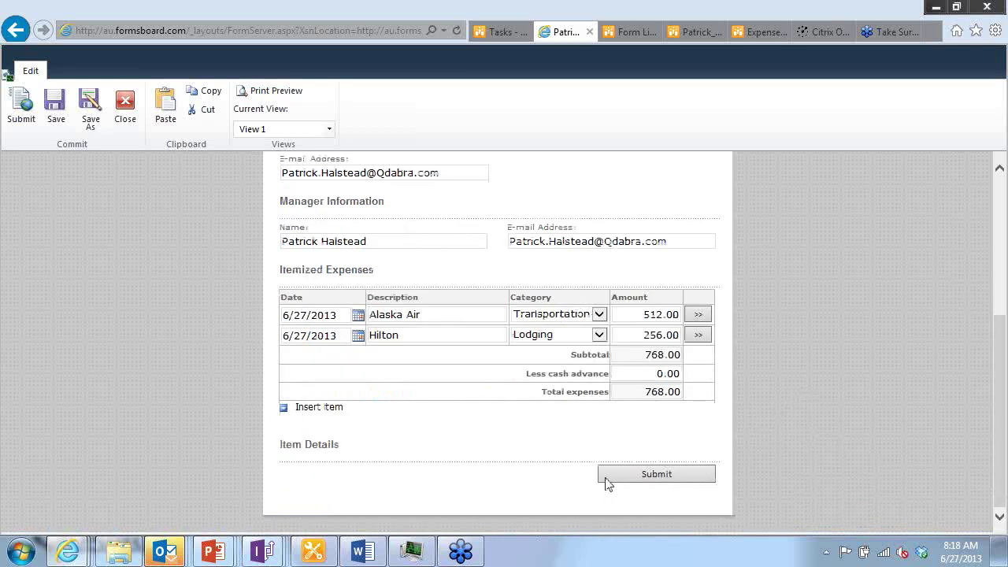
click(617, 472)
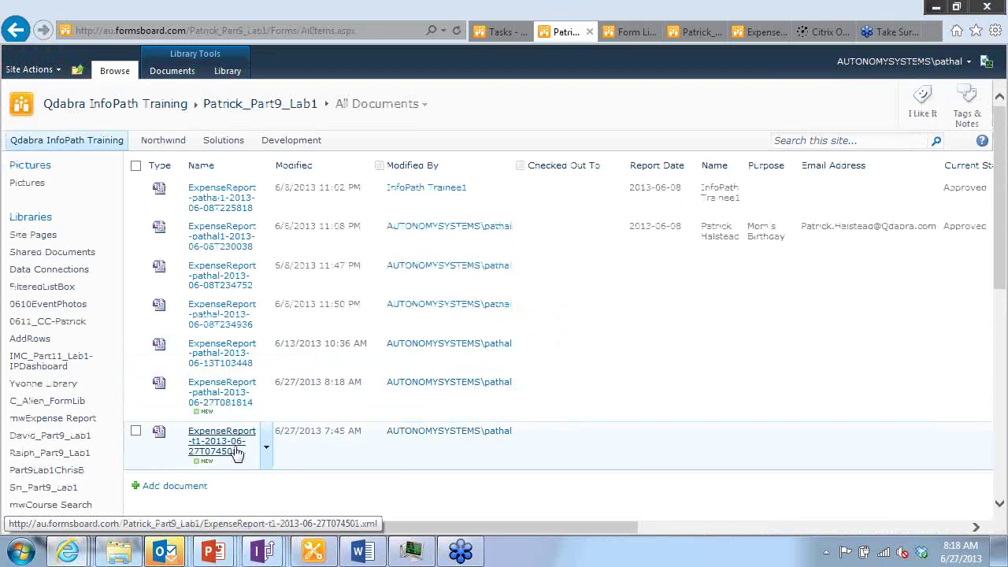
- Switch to the SharePoint Tasks list, refresh it, and look for the approval task of the newly submitted expense report
click(492, 32)
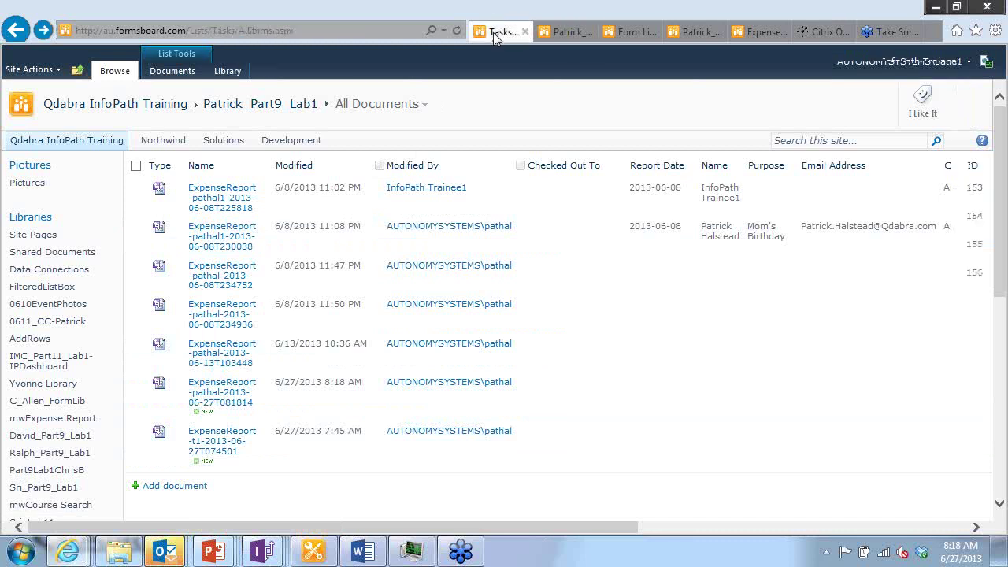
scroll(567, 354, down, 3)
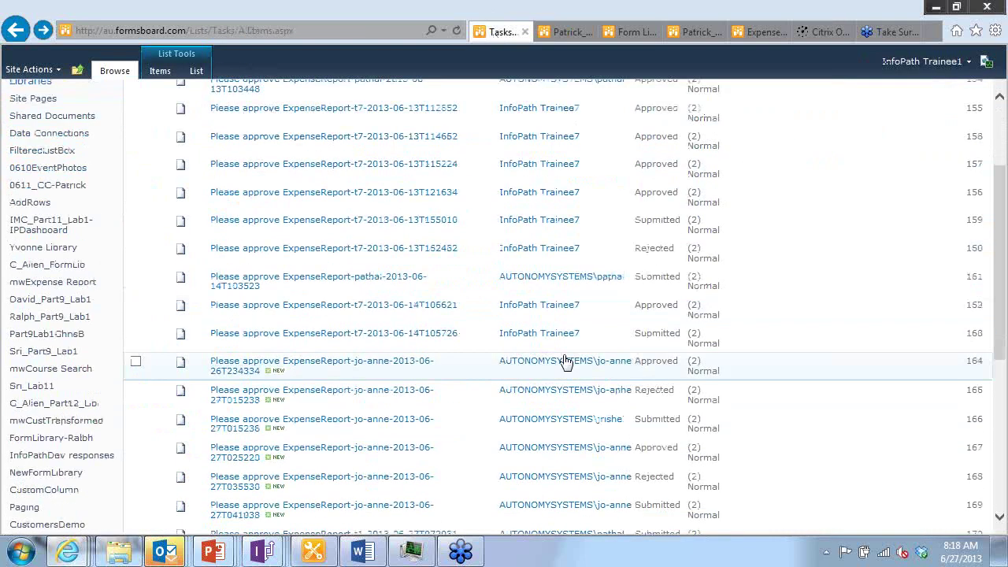
scroll(562, 360, down, 5)
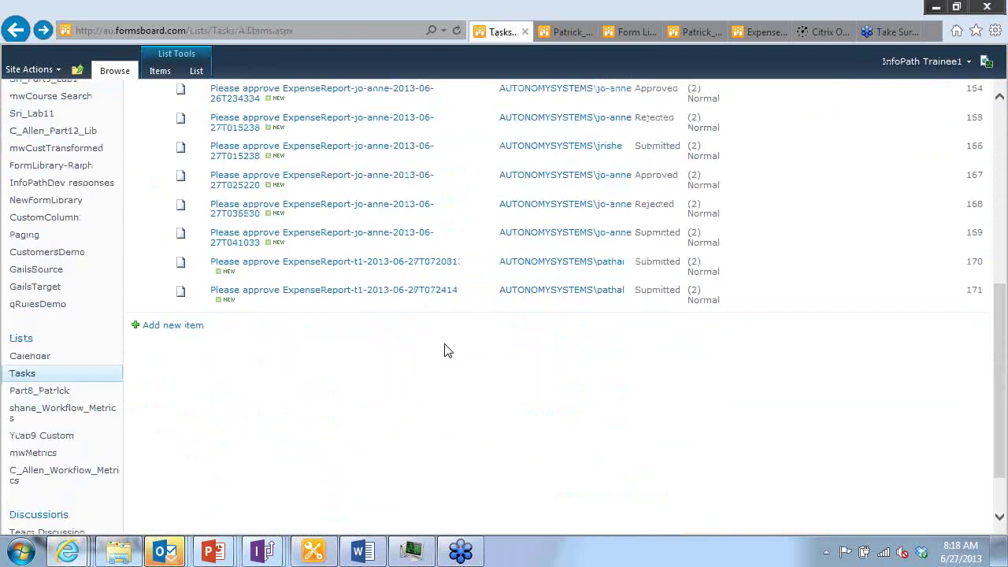
click(457, 32)
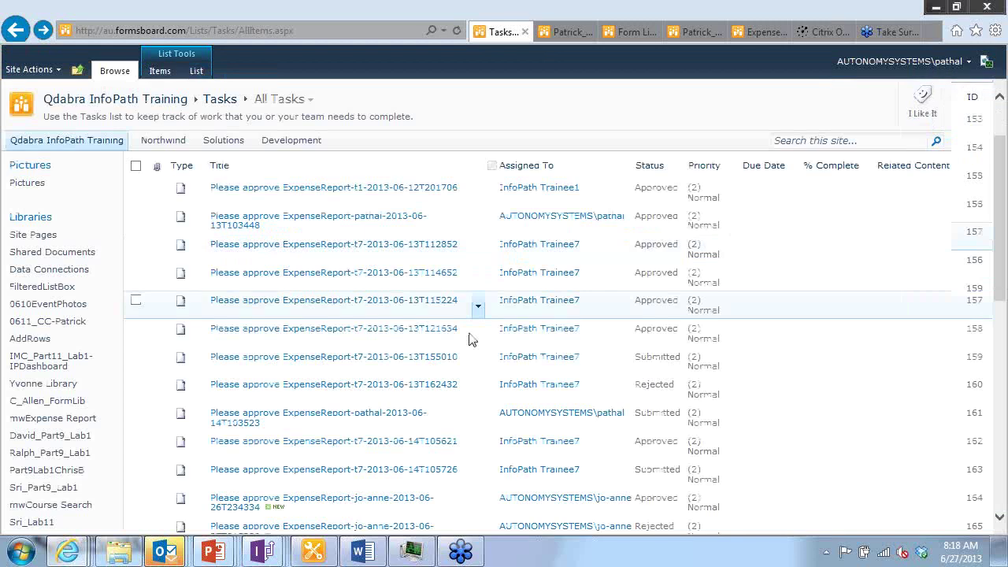
scroll(470, 340, down, 10)
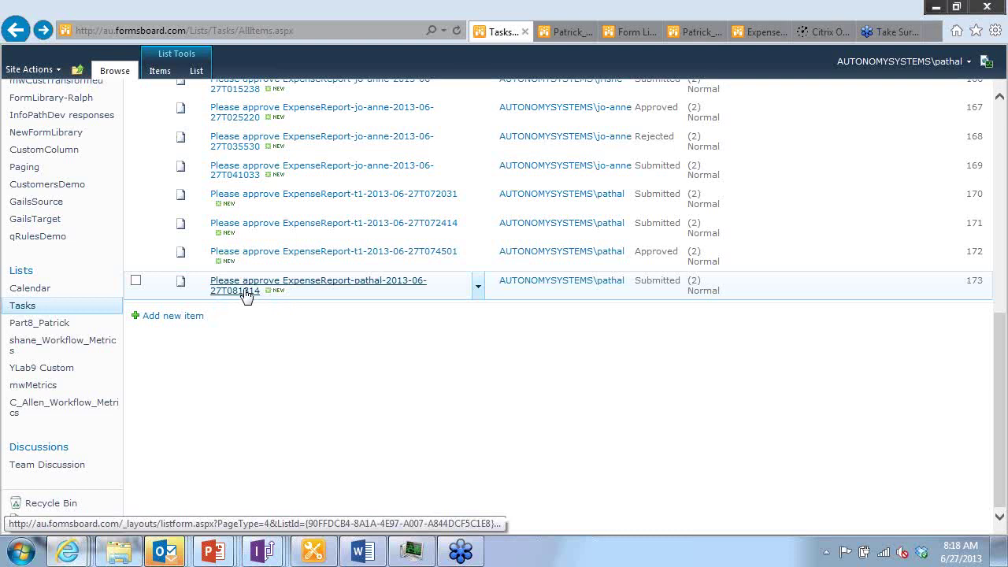
- Return to the Patrick_Part9_Lab1 library, view the expense report ExpenseReport-t1-2013-06-27T074501, and close it
click(561, 33)
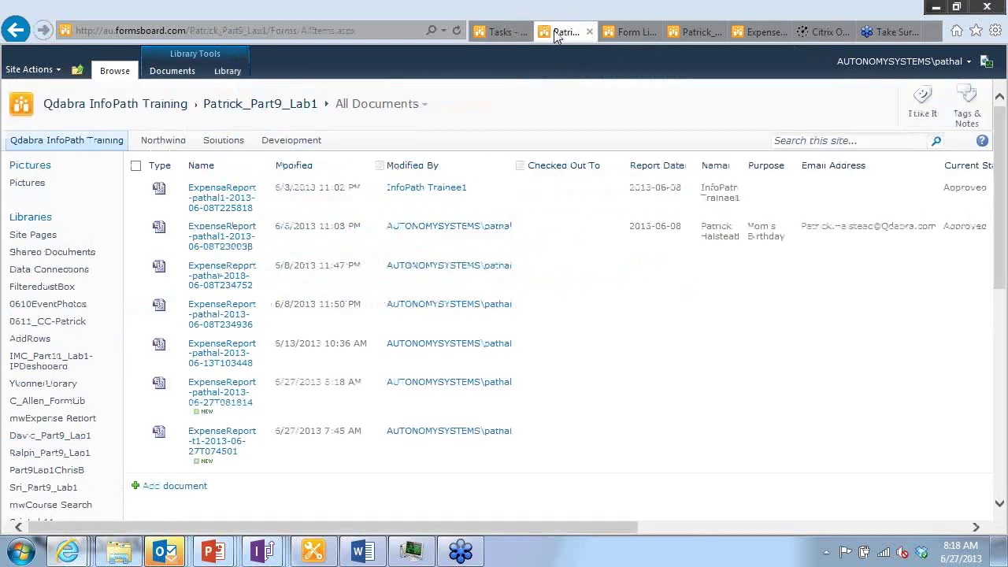
scroll(691, 390, down, 3)
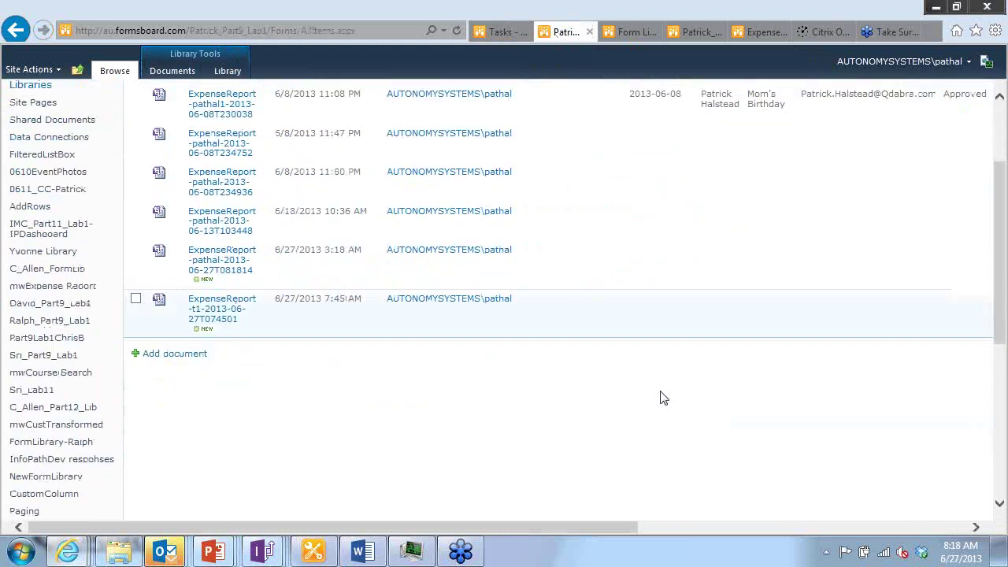
click(220, 315)
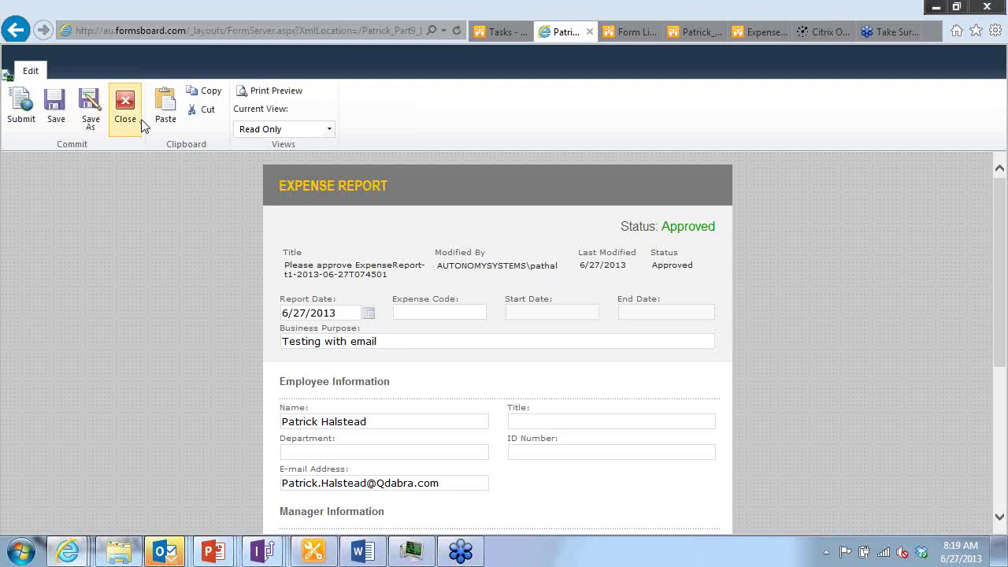
click(125, 110)
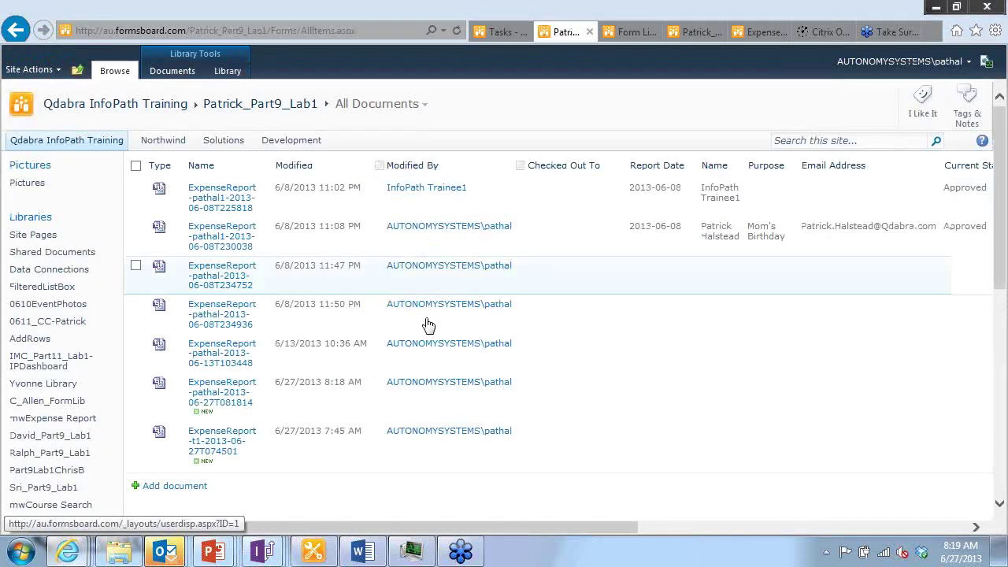
- Reopen ExpenseReport-t1-2013-06-27T074501, expand its Completed Tasks section in View 1, and close the form without saving
click(235, 441)
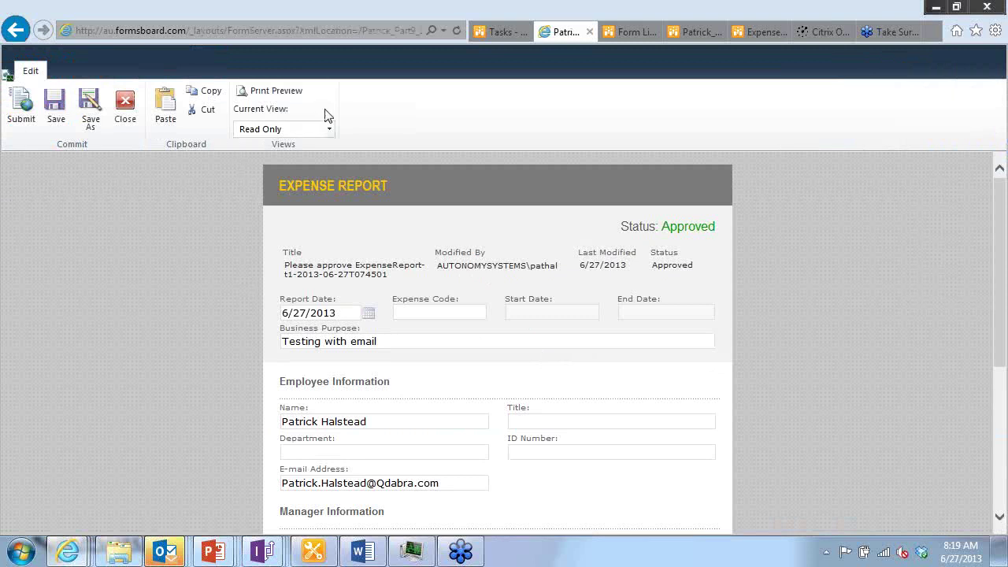
click(328, 133)
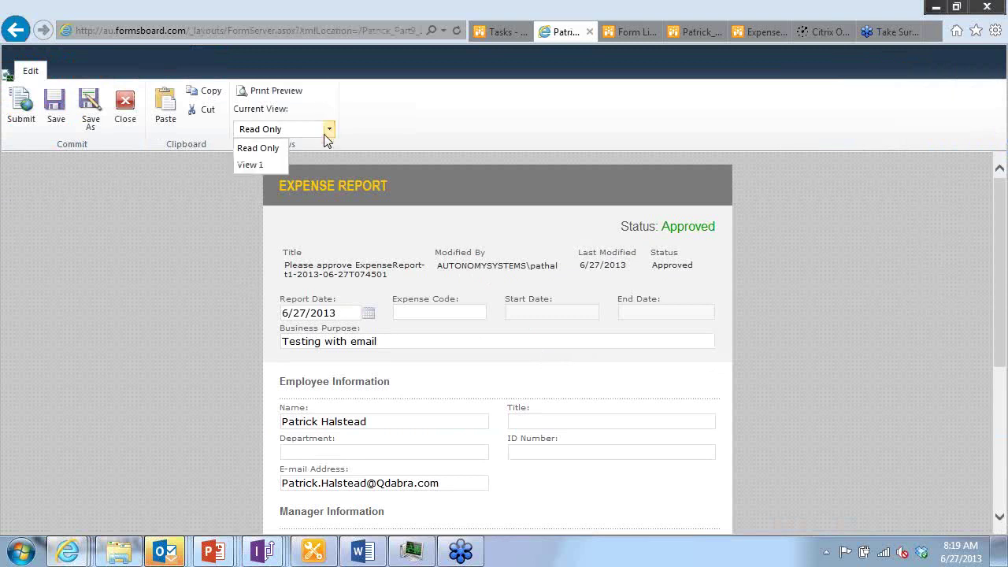
click(257, 167)
click(706, 261)
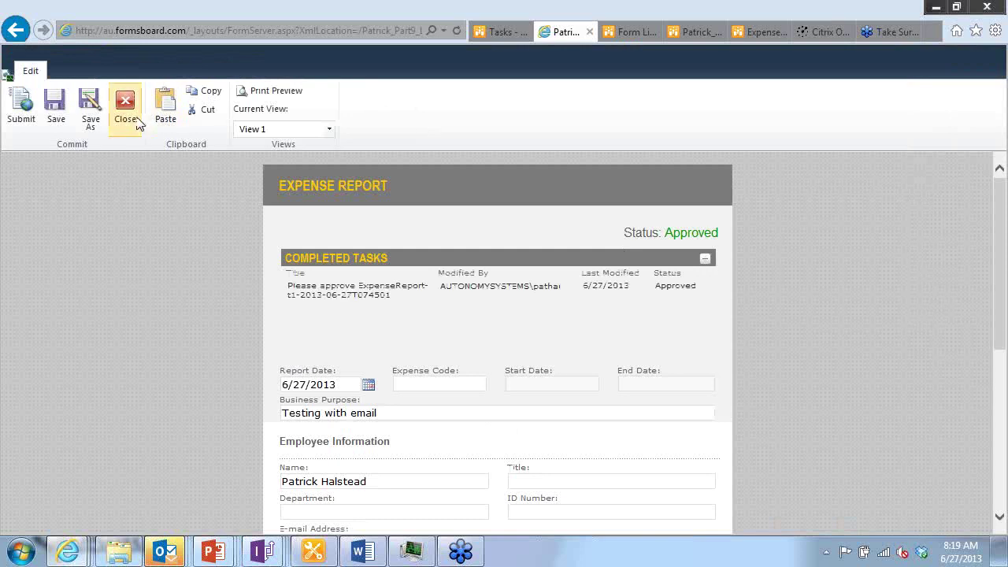
click(130, 118)
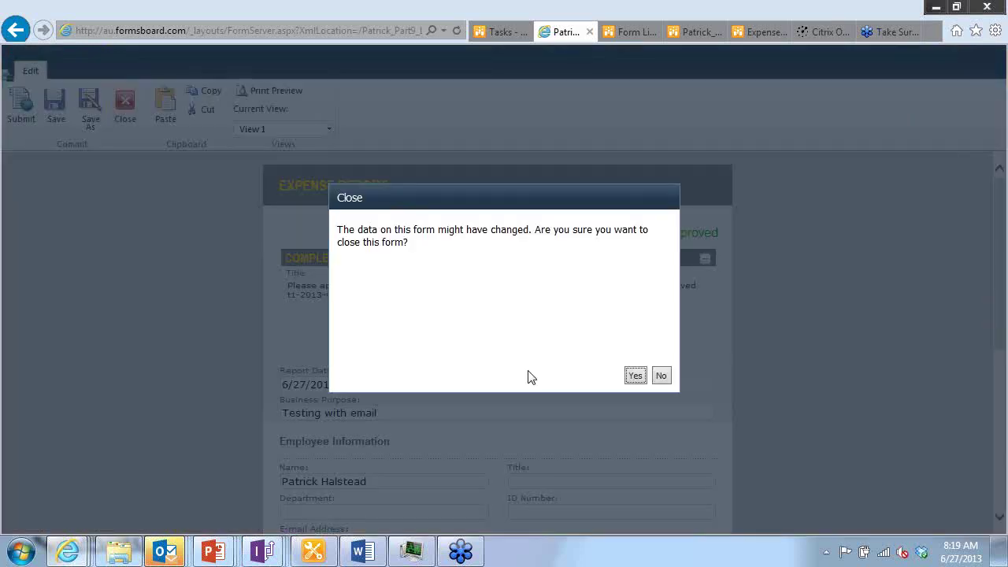
click(636, 375)
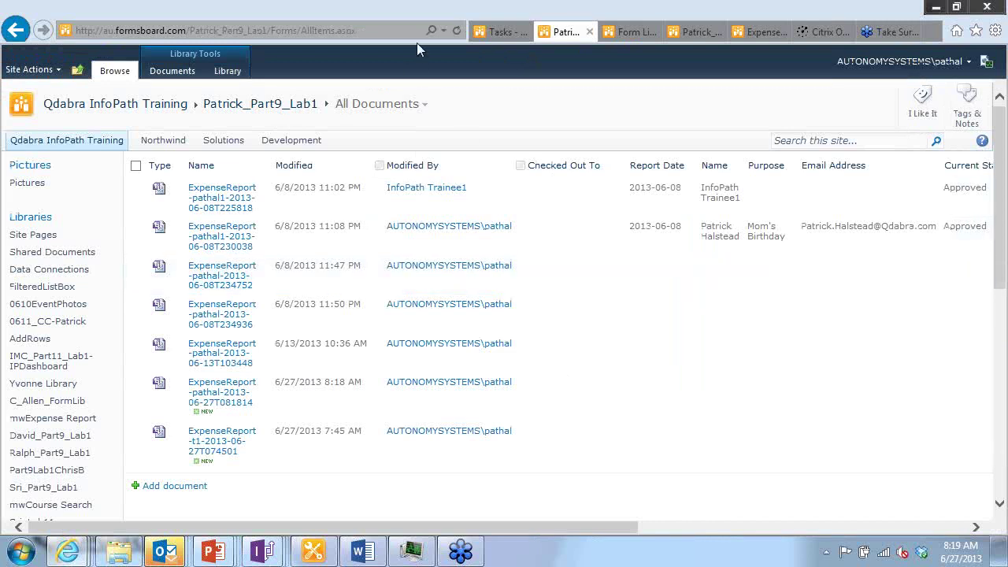
- Open the 2013-06-27T081814 expense report from the refreshed library, select its approval task, add the comment "Looks good" and approve it
click(457, 32)
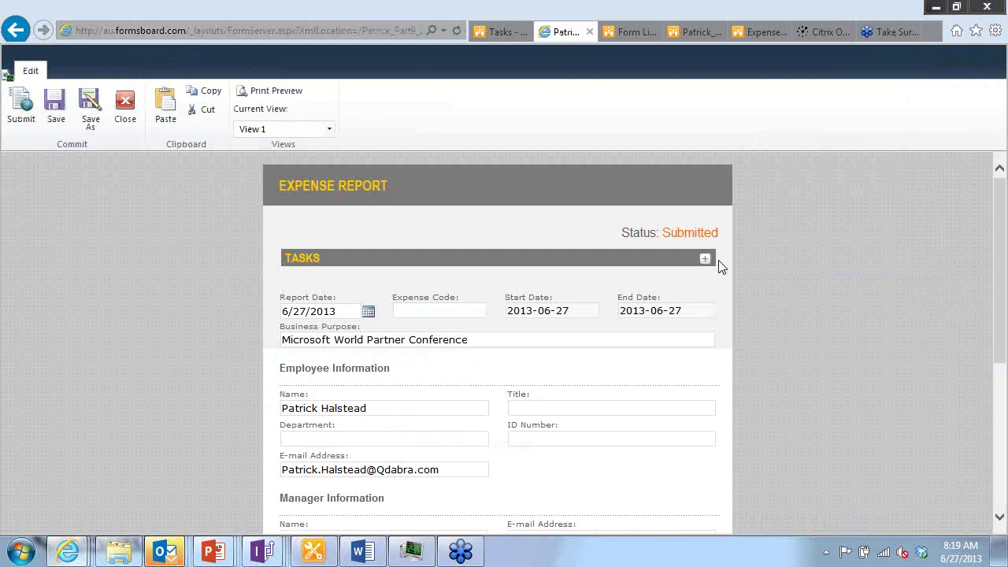
click(706, 260)
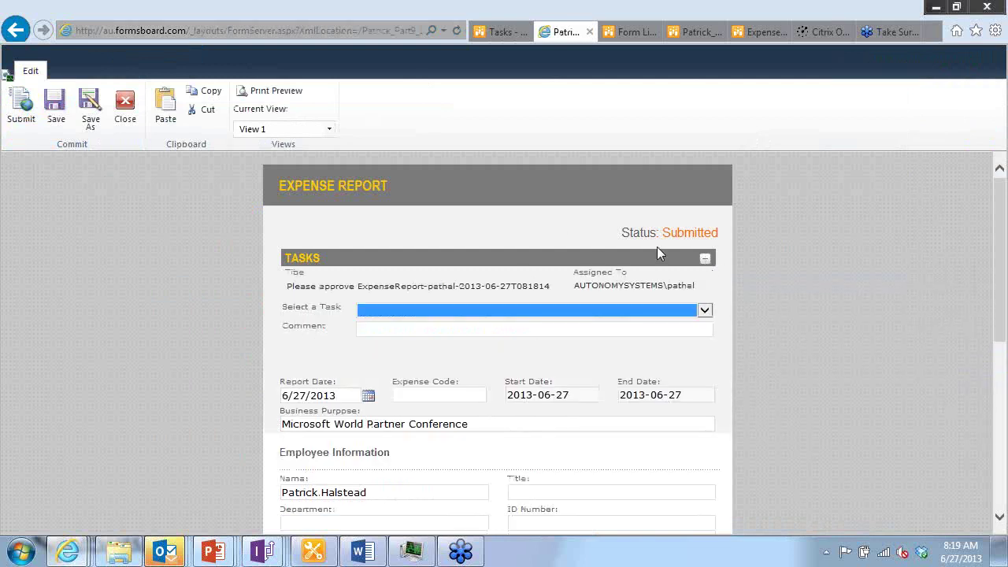
click(704, 311)
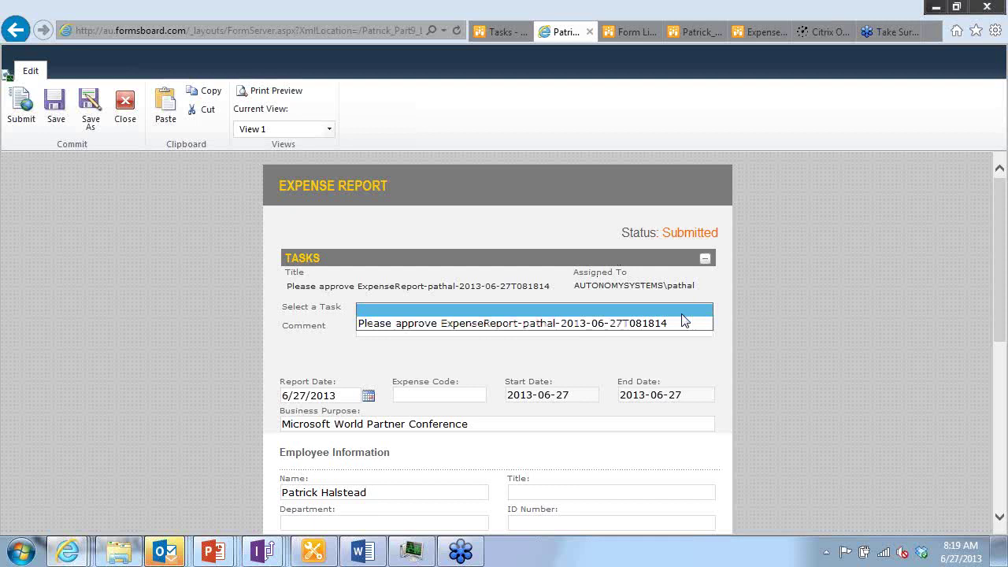
click(629, 321)
click(574, 329)
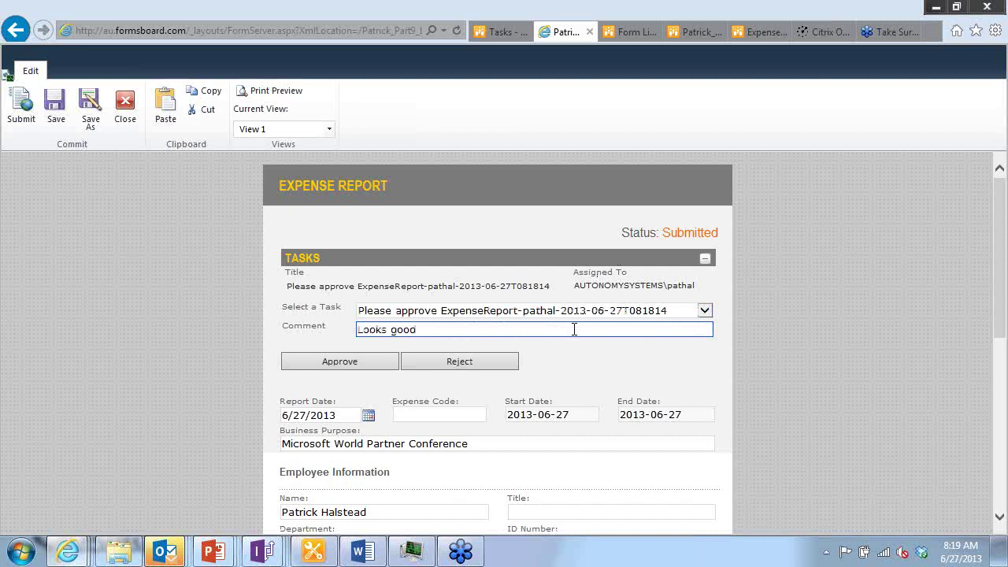
click(335, 362)
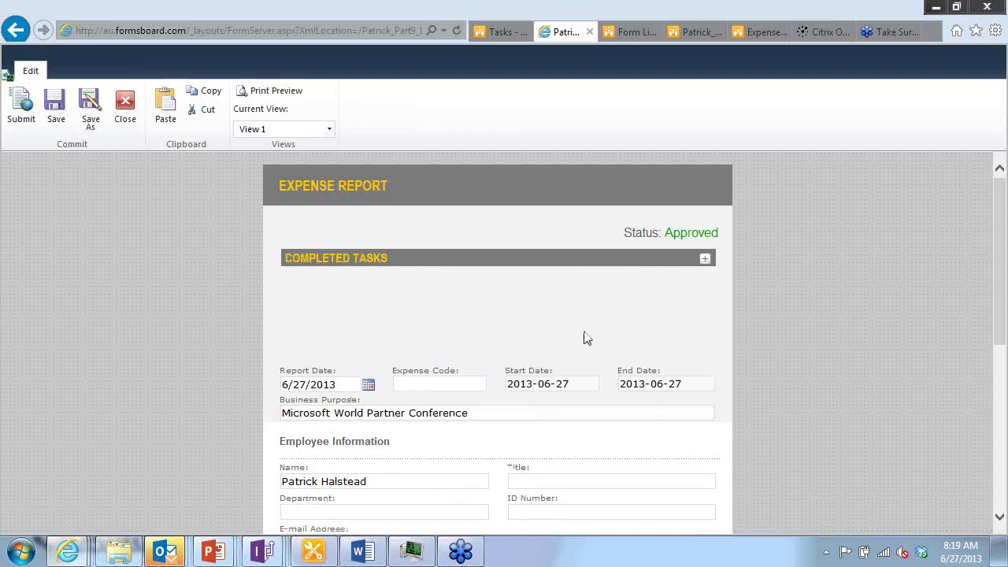
- Expand the Completed Tasks section of the approved report and close the form to return to the library
click(705, 259)
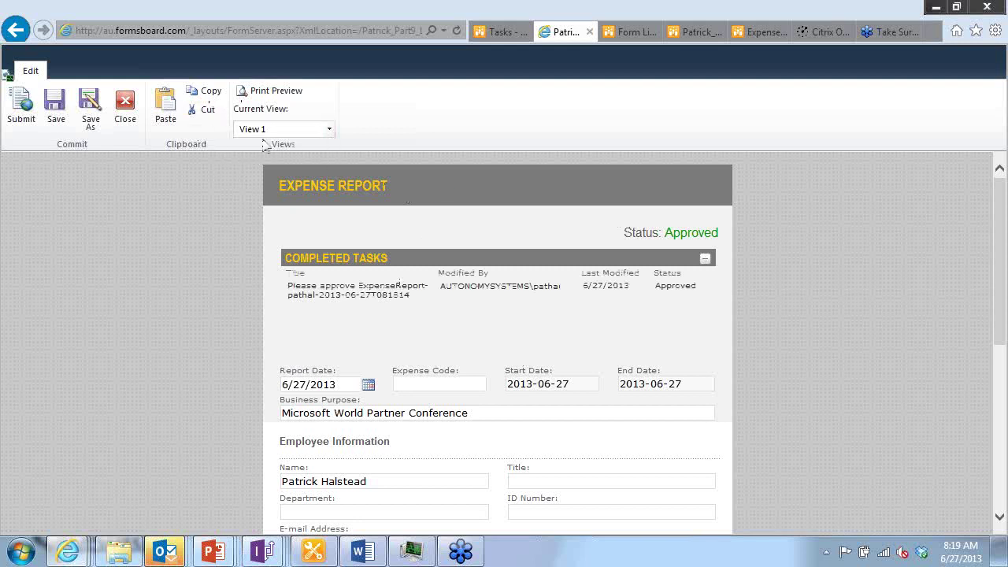
click(138, 114)
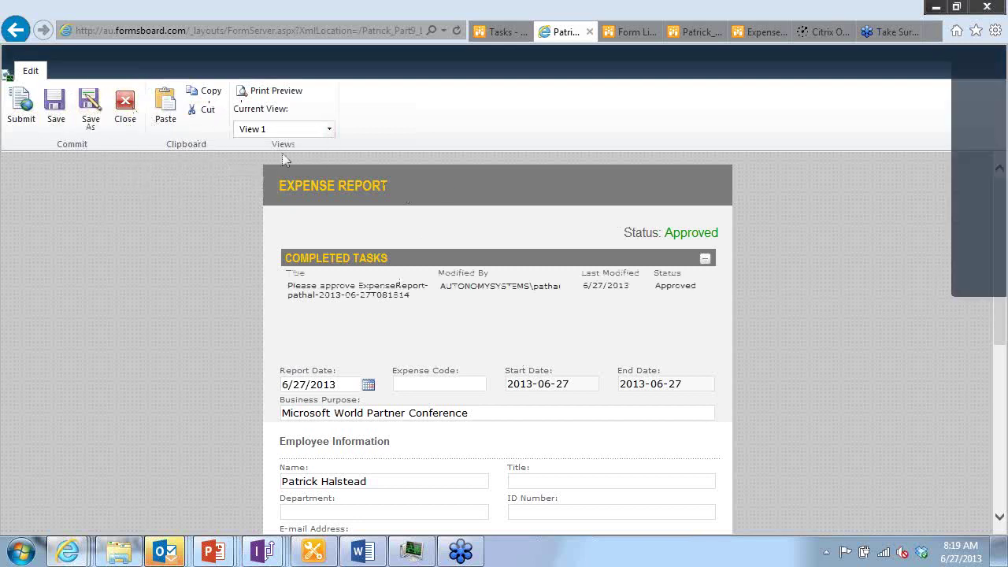
click(635, 375)
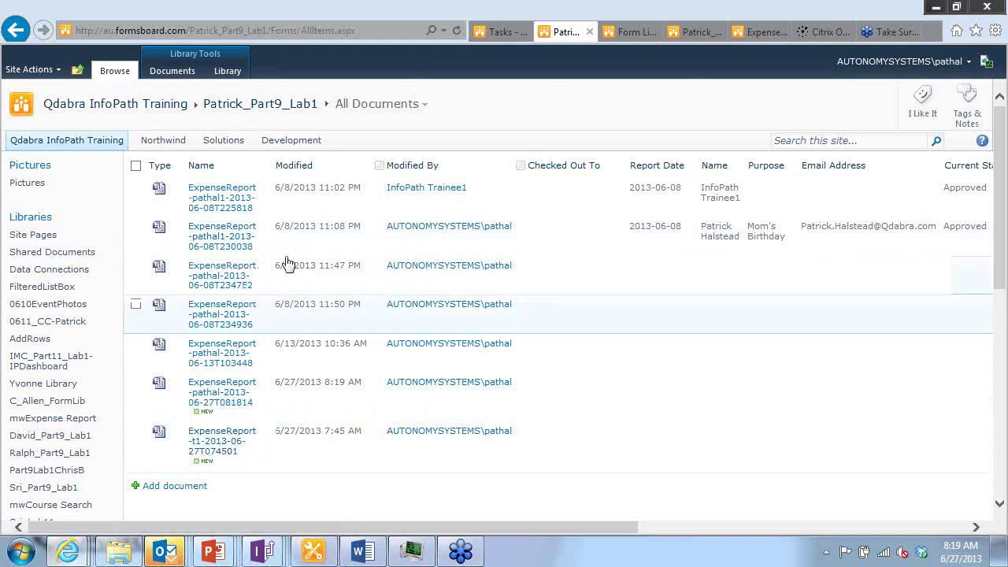
- Switch to the SharePoint Tasks list, refresh it, and check the status of the 2013-06-27T081814 approval task
click(501, 32)
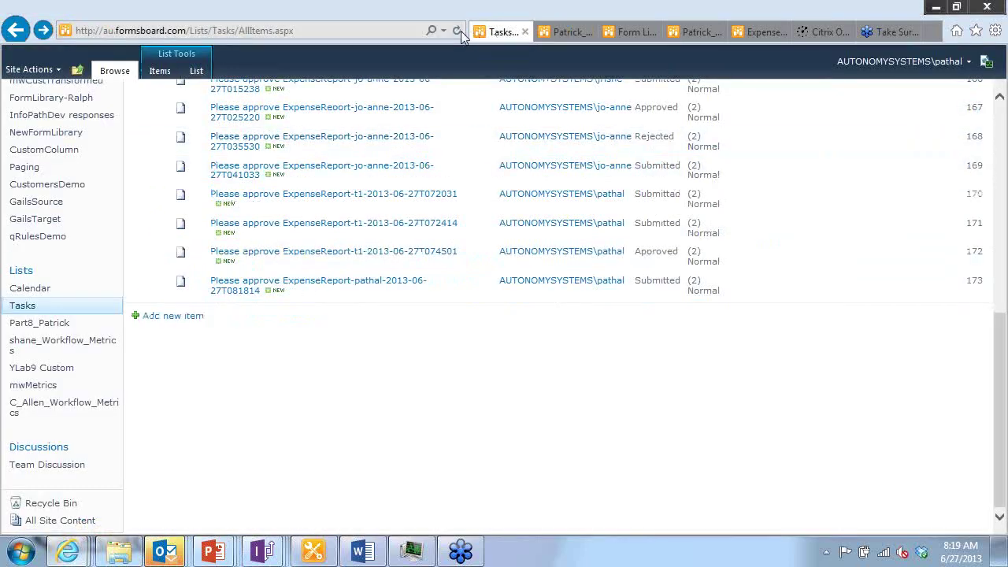
click(456, 31)
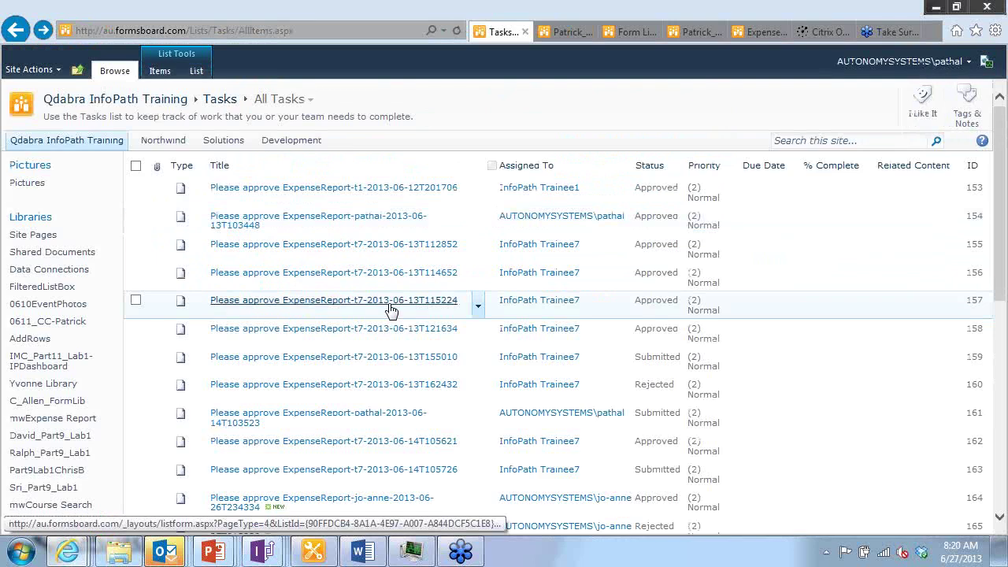
scroll(266, 312, down, 6)
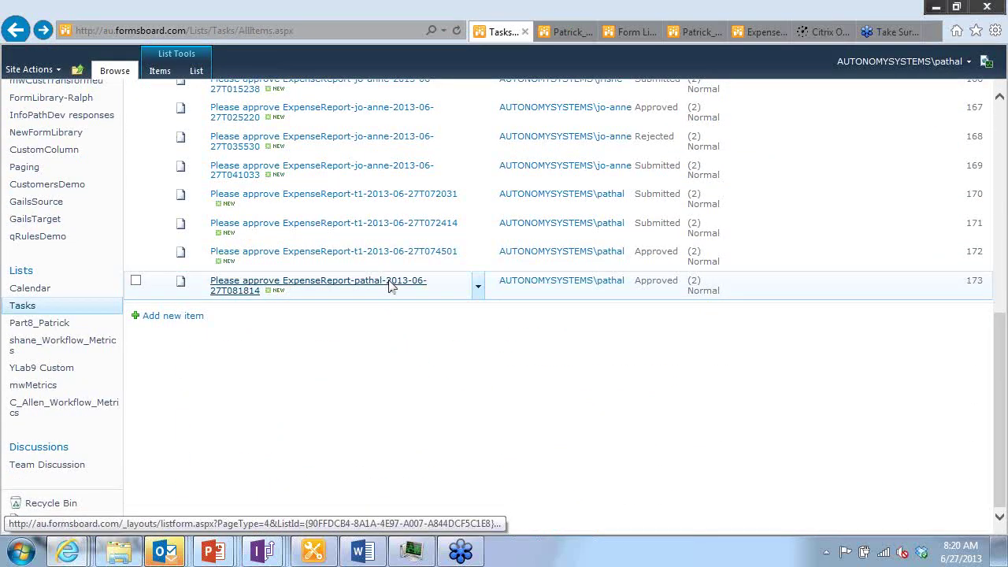
- Switch to the PowerPoint presentation, dismiss InfoPath's Form Options dialog, and close the Form6 design window
key(alt+Tab)
key(alt+Tab)
key(Tab)
key(Tab)
key(Tab)
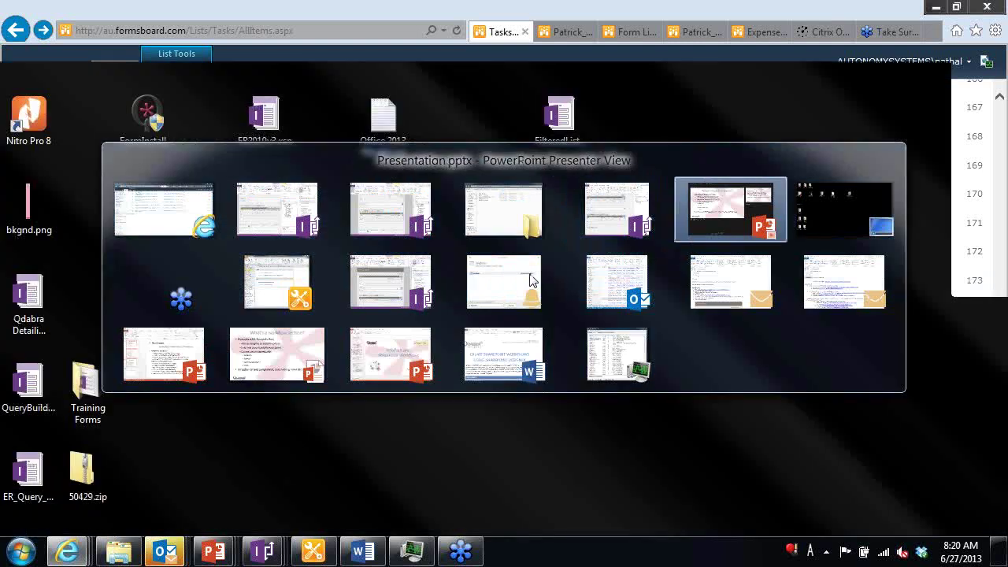
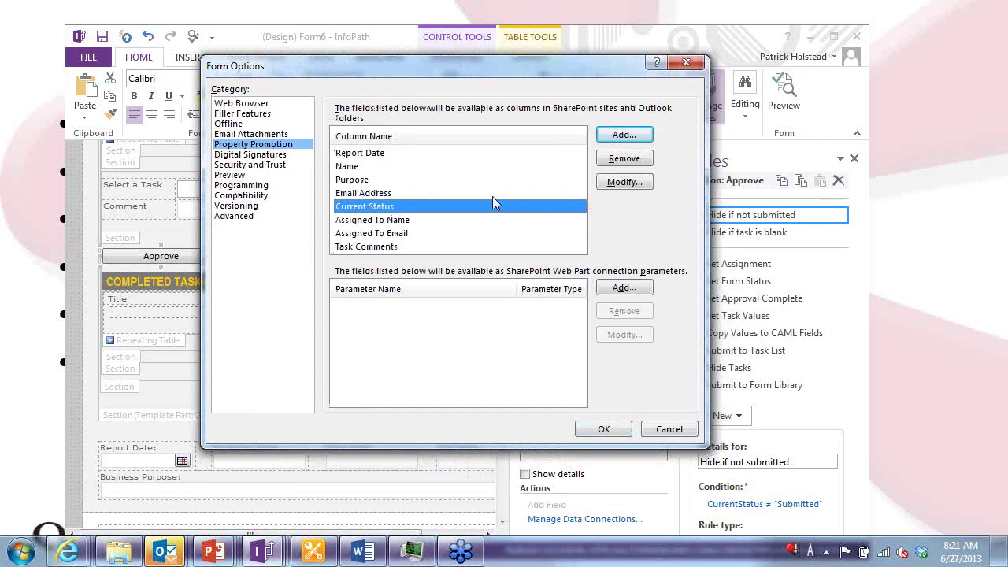
click(686, 63)
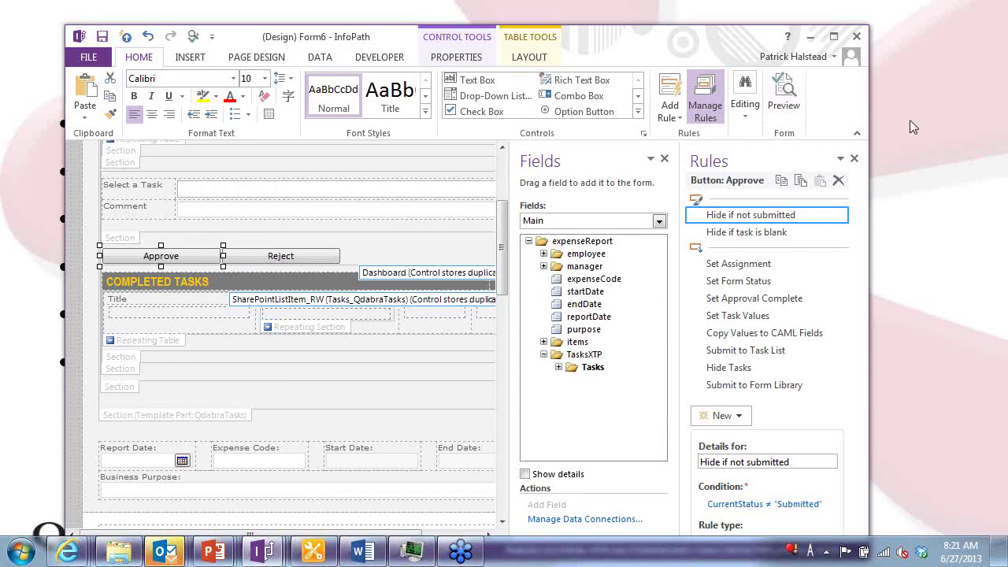
click(856, 36)
click(490, 293)
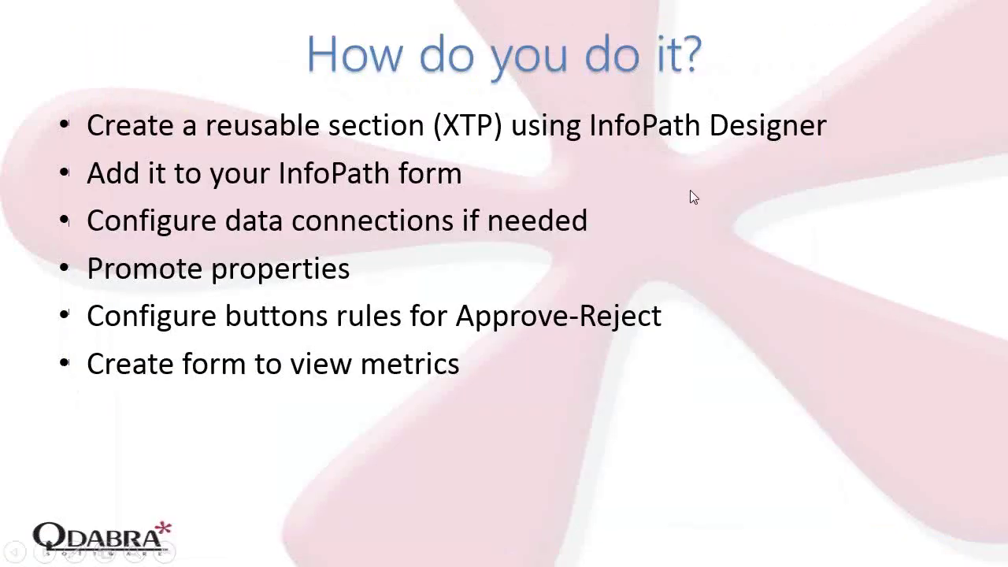
- Advance the presentation past the SharePoint Designer Workflows slide to "Set conditions for your workflow"
click(690, 192)
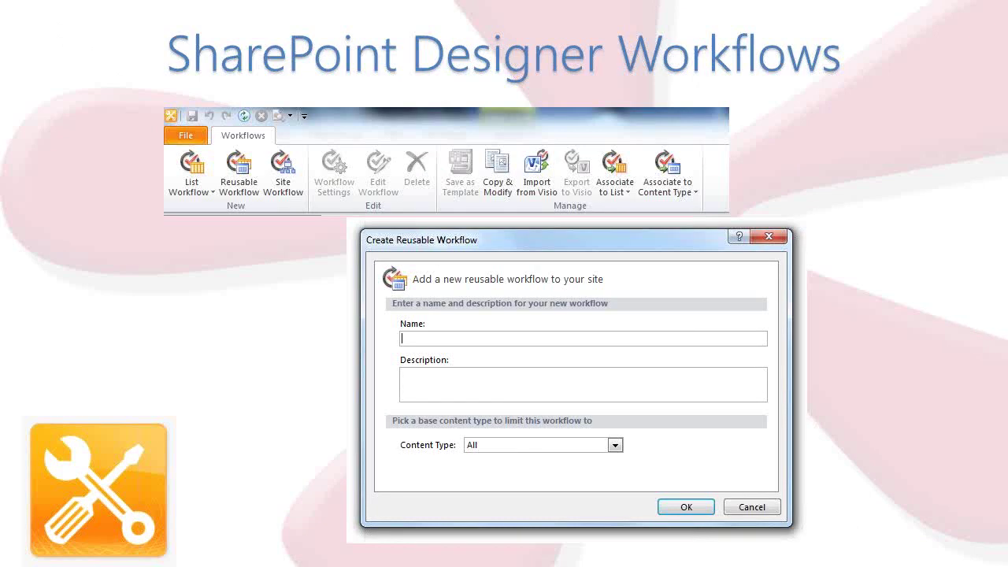
click(268, 196)
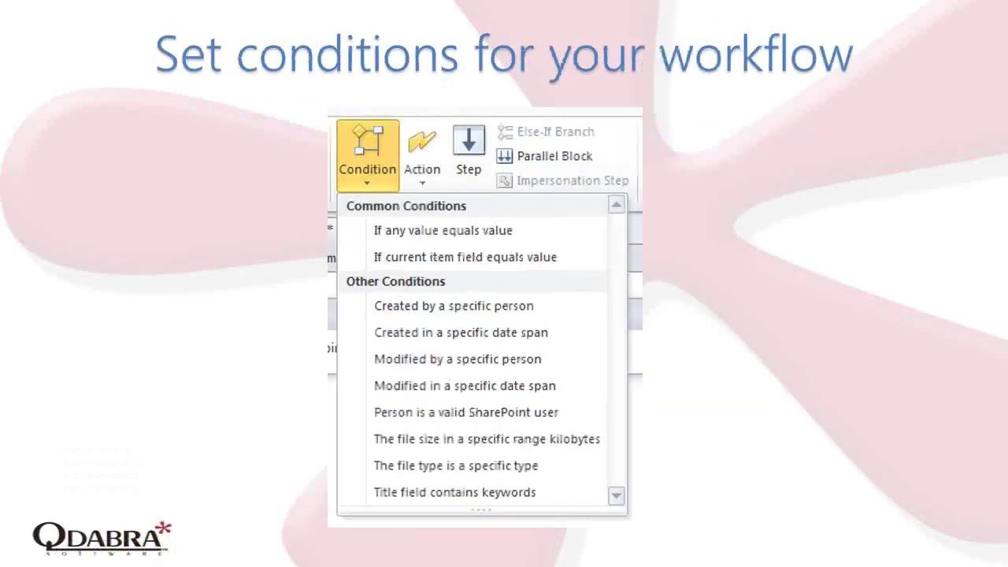
- Switch to SharePoint Designer with the Create Metrics and Email Workflow open and maximize its window
key(alt+Tab)
key(alt+Tab)
key(alt+Tab)
key(alt+Tab)
key(alt+Tab)
key(alt+Tab)
key(alt+Tab)
key(alt+Tab)
key(alt+Tab)
key(alt+Tab)
key(alt+Tab)
key(alt+Tab)
key(alt+Tab)
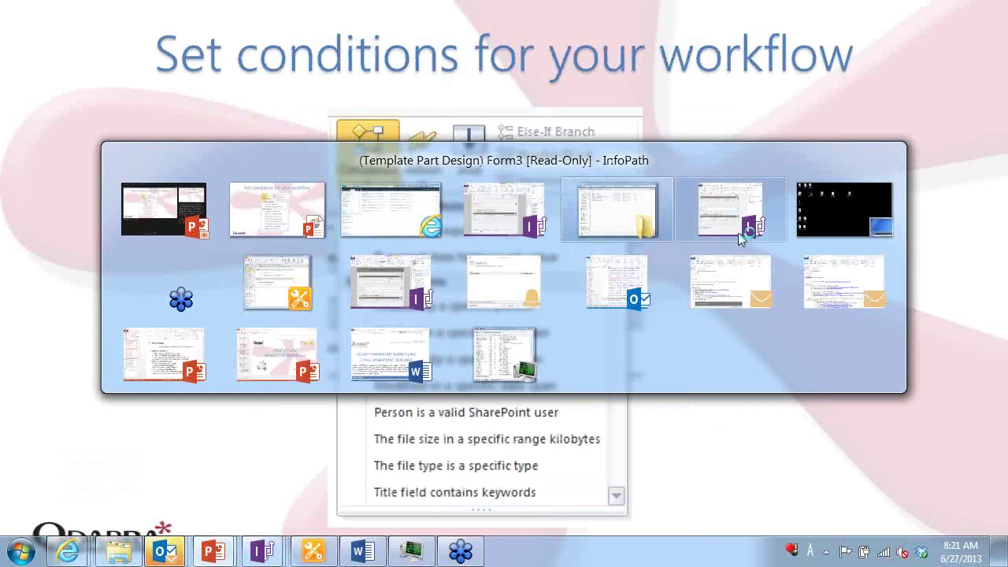
key(alt+shift+Tab)
key(alt+shift+Tab)
key(alt+shift+Tab)
key(alt+shift+Tab)
key(alt+shift+Tab)
key(alt+shift+Tab)
key(alt+shift+Tab)
key(alt+shift+Tab)
key(alt+shift+Tab)
key(alt+shift+Tab)
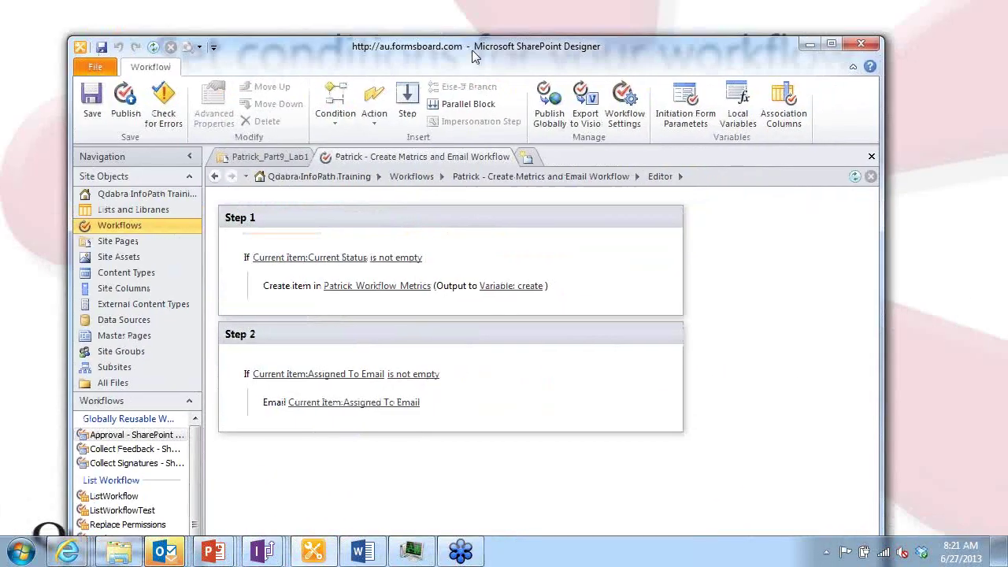
double_click(472, 49)
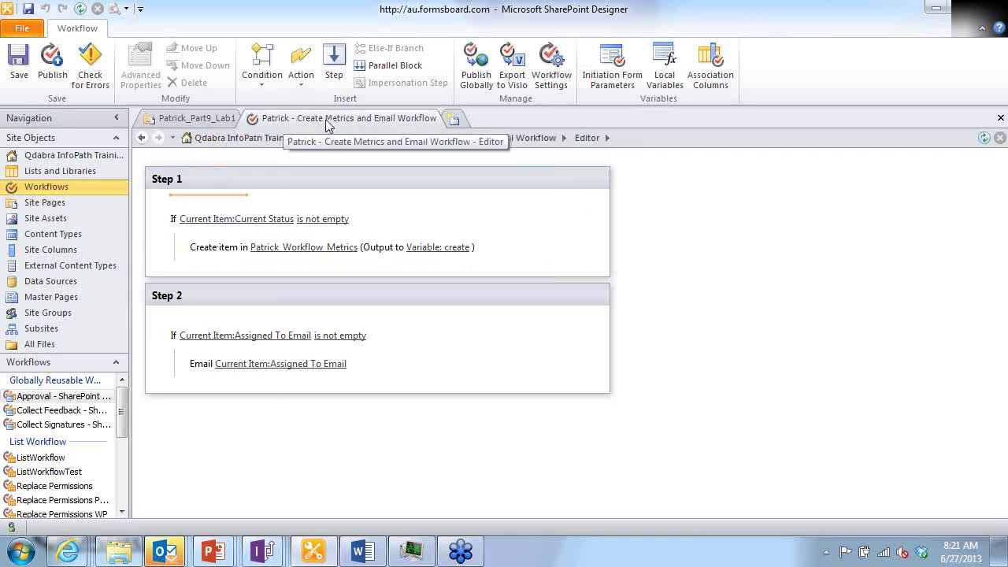
- Review the Patrick_Part9_Lab1 library settings alongside the Create Metrics and Email Workflow, ending on the workflow editor
click(190, 120)
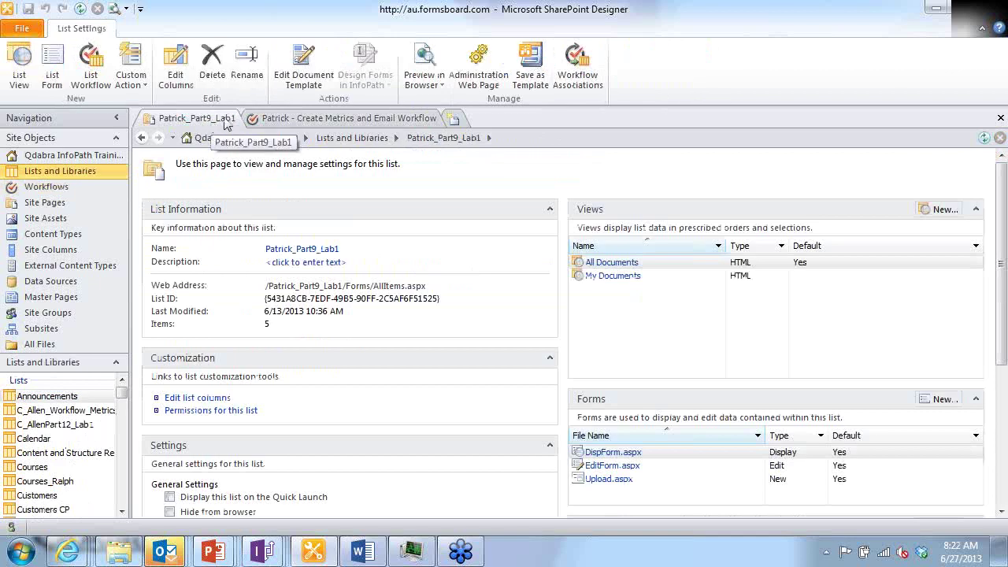
click(313, 120)
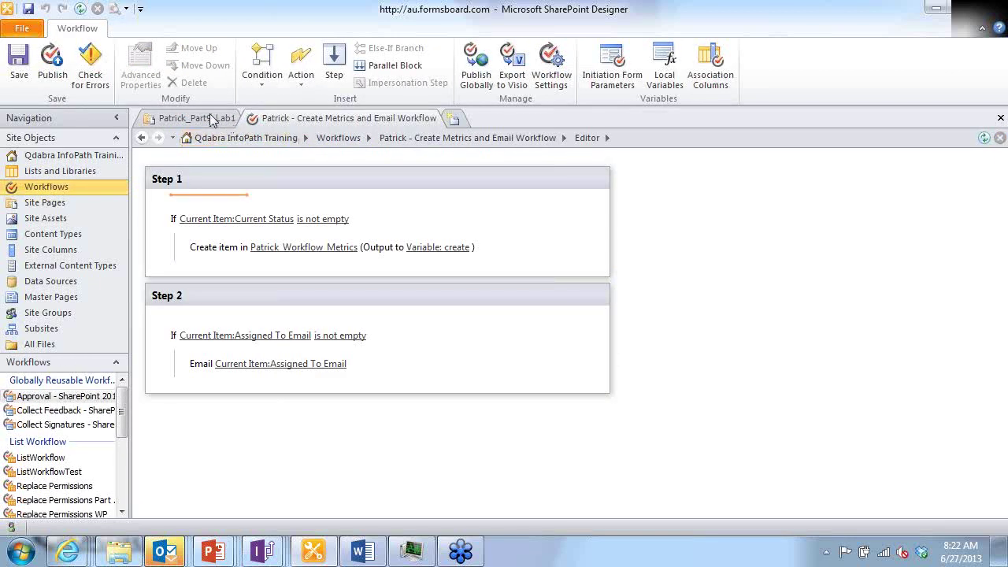
click(209, 119)
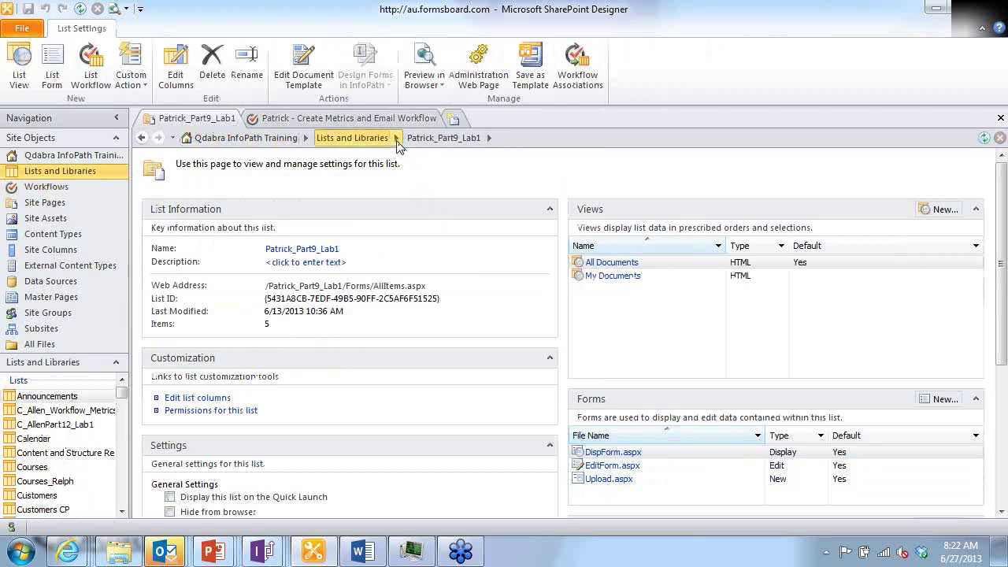
click(327, 120)
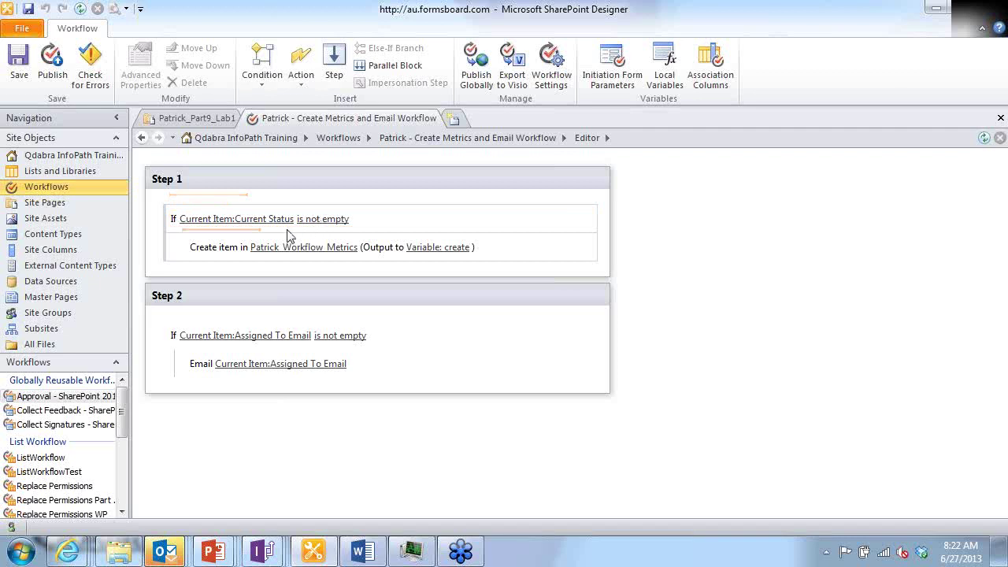
- Open the Current Status lookup in the Step 1 condition, browse the available source fields, and close the lookup
click(264, 223)
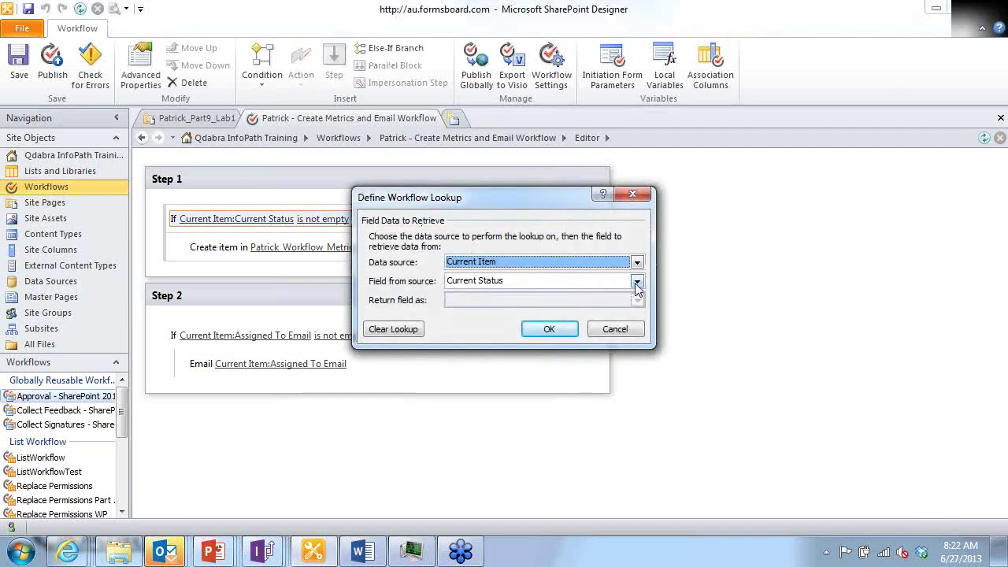
click(637, 282)
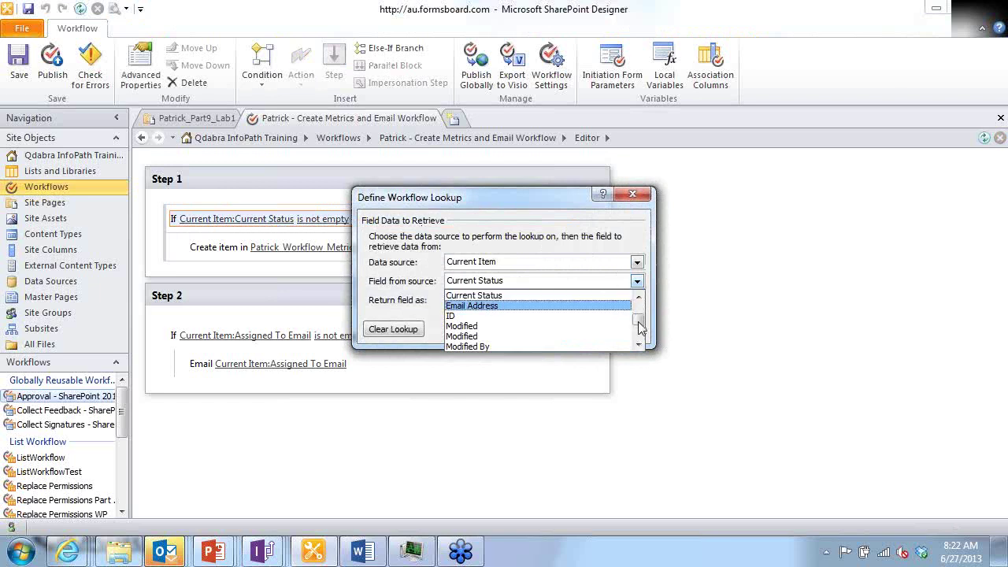
mouse_move(640, 324)
mouse_down()
mouse_move(640, 344)
mouse_move(639, 315)
mouse_move(639, 338)
mouse_move(650, 309)
mouse_move(650, 338)
mouse_move(649, 326)
mouse_up()
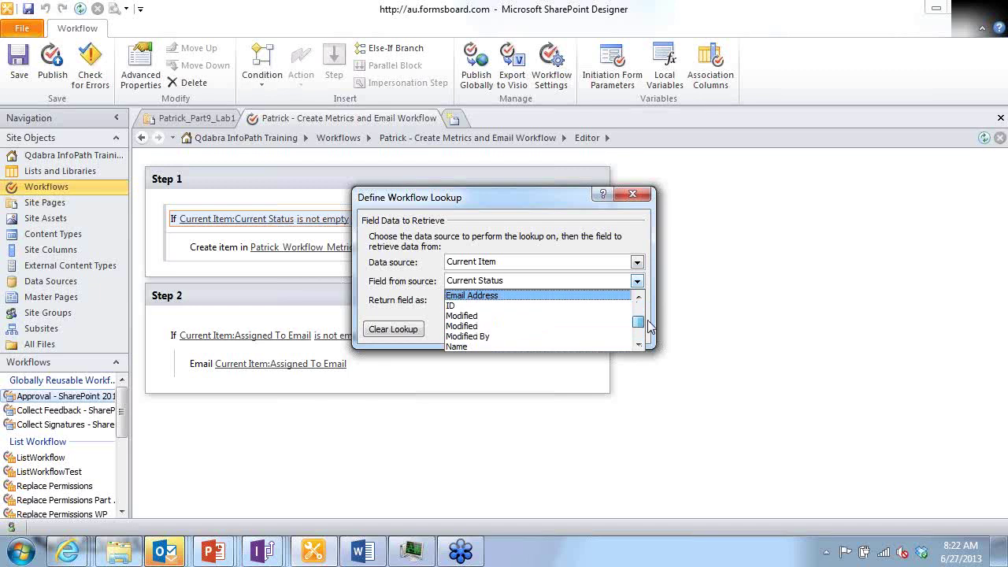
drag(650, 327, 650, 335)
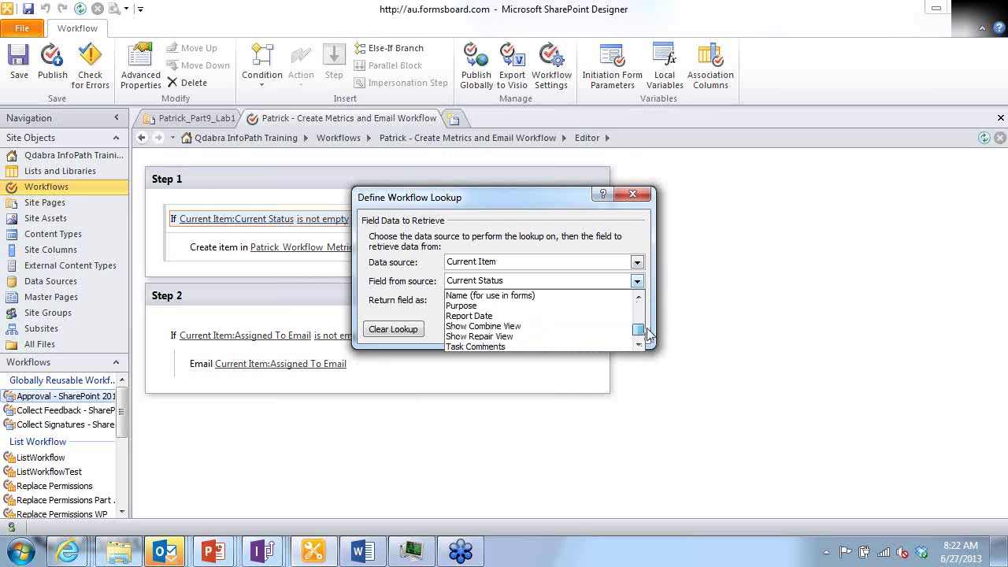
key(Return)
key(Return)
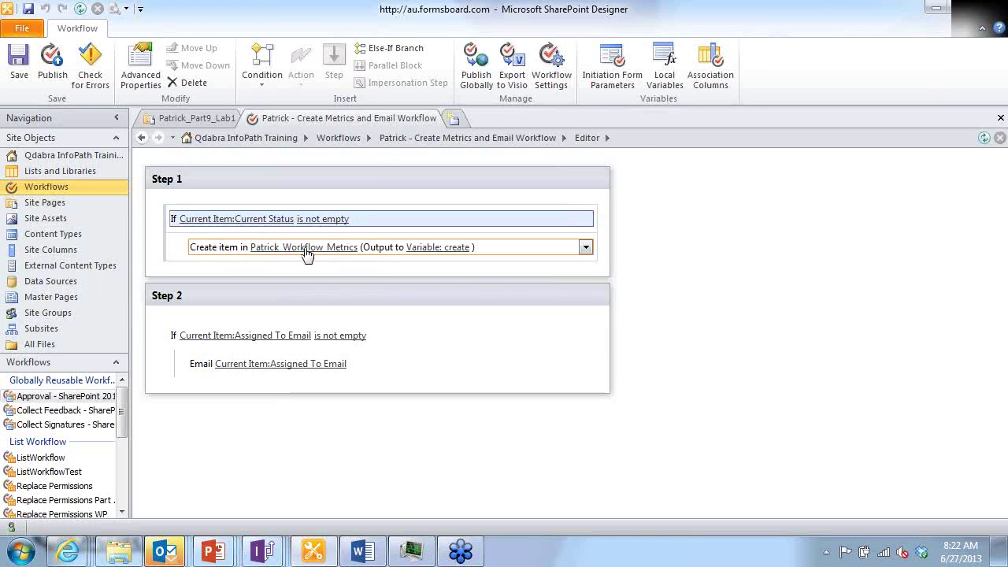
- Switch to the Patrick_Workflow_Metrics list in the browser and refresh it to examine the latest expense report entries
key(alt+Tab)
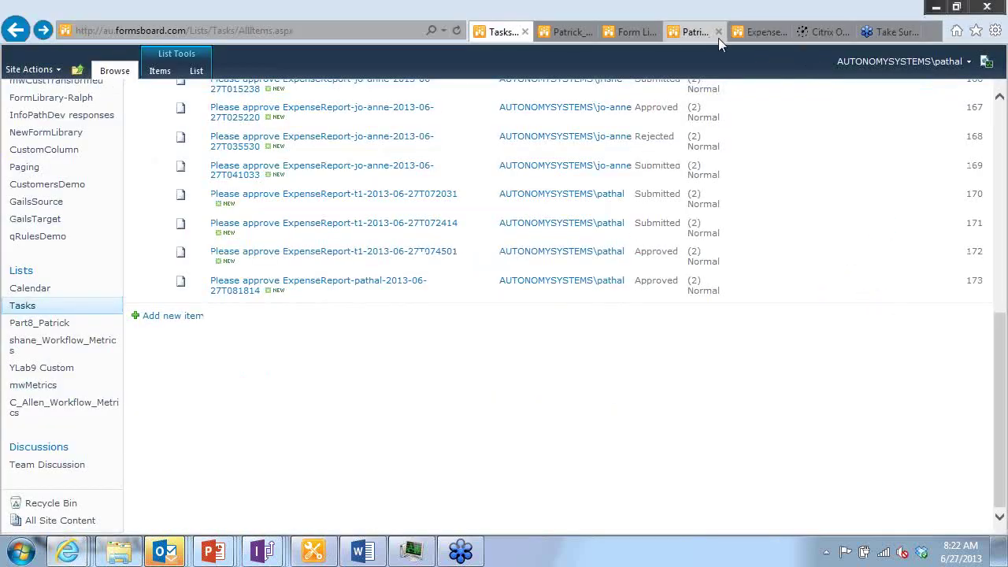
click(689, 33)
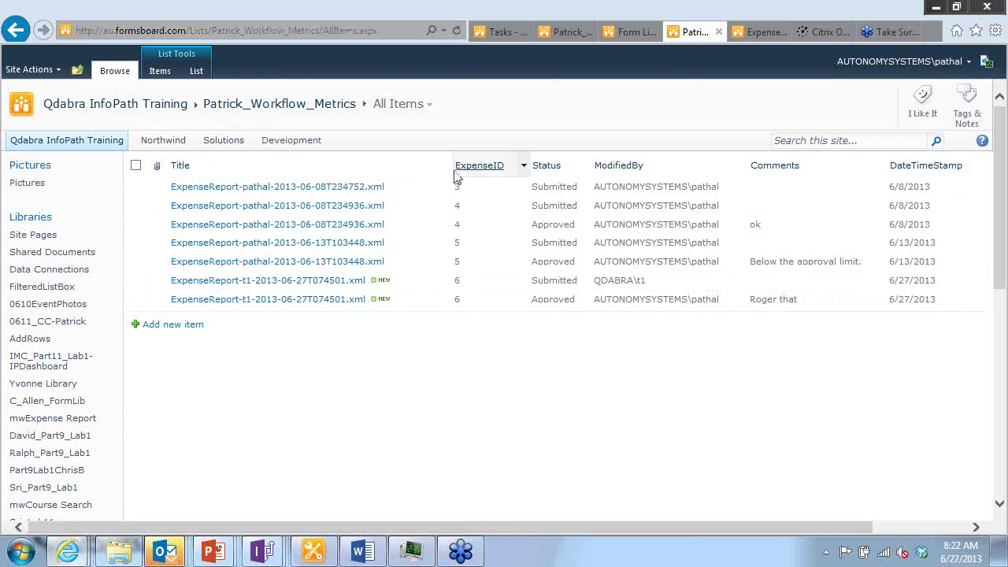
click(457, 31)
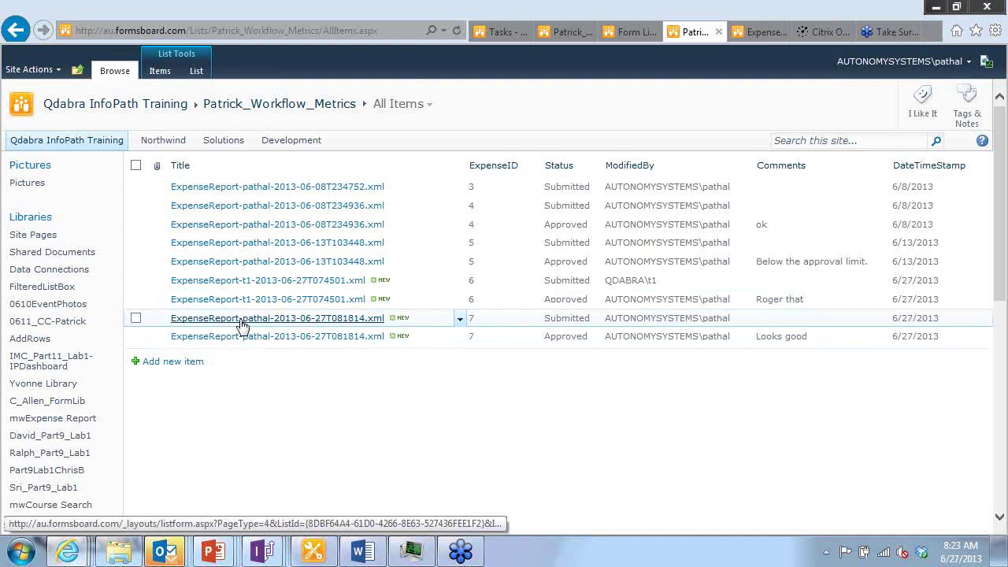
- Return to SharePoint Designer, view the field mappings of Step 1's Create item action, and close the dialog without changes
key(alt+Tab)
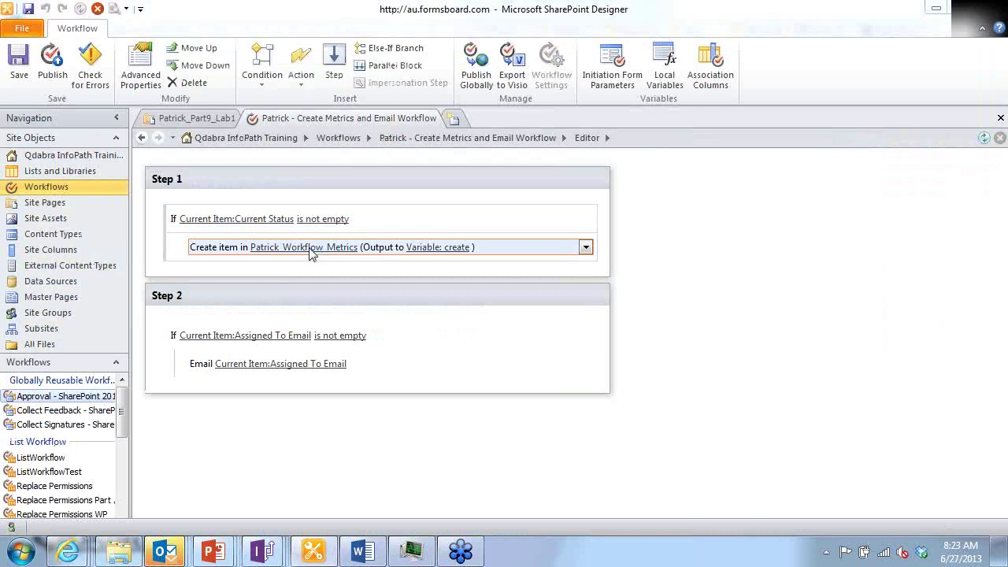
click(313, 247)
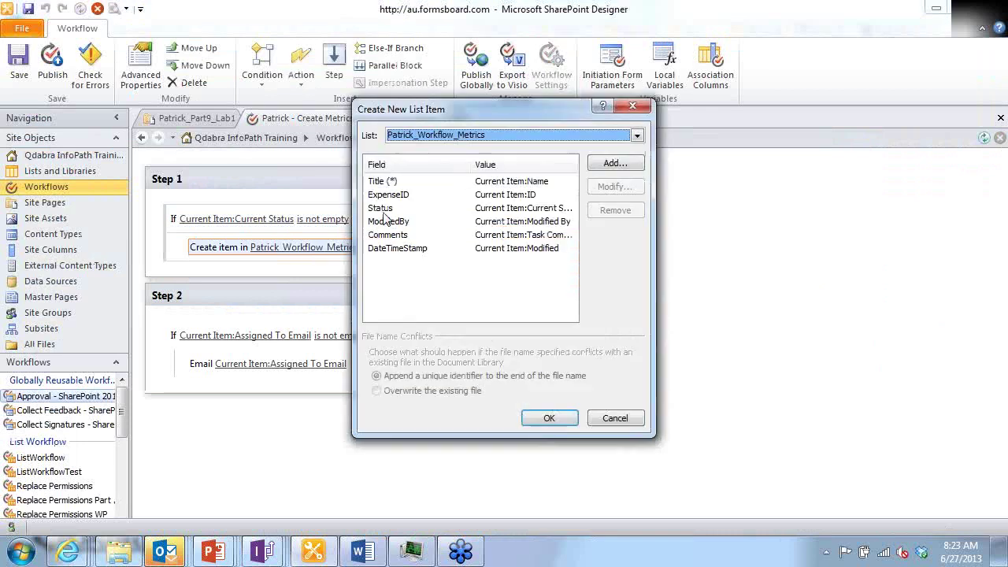
key(Escape)
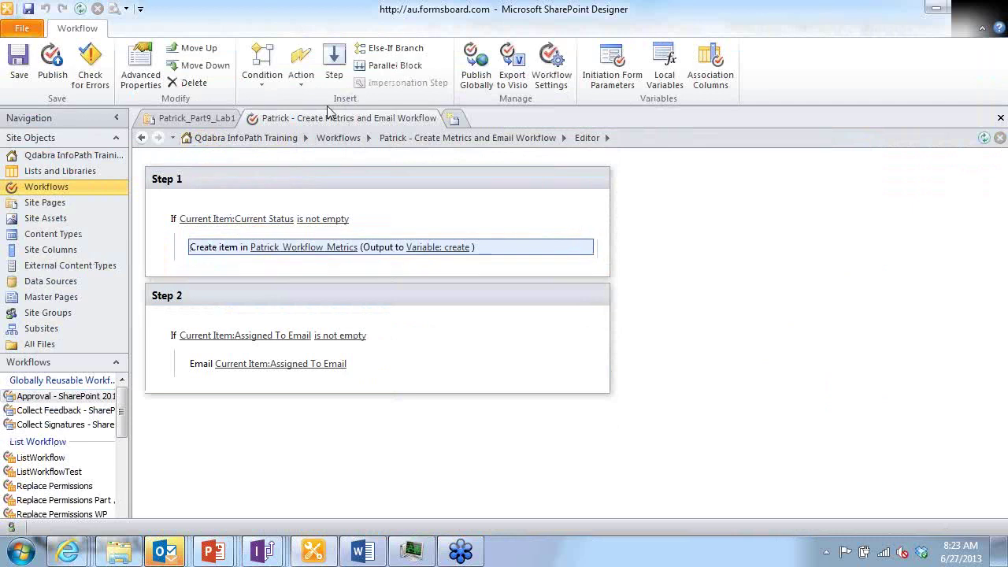
- Insert a nested step below Step 1's Create item action, and delete it again
click(214, 260)
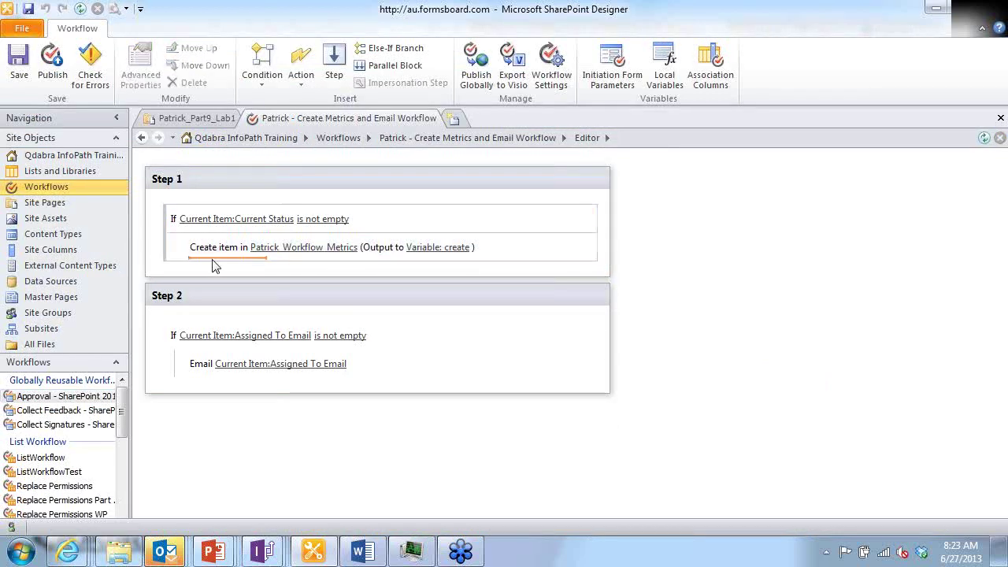
click(334, 67)
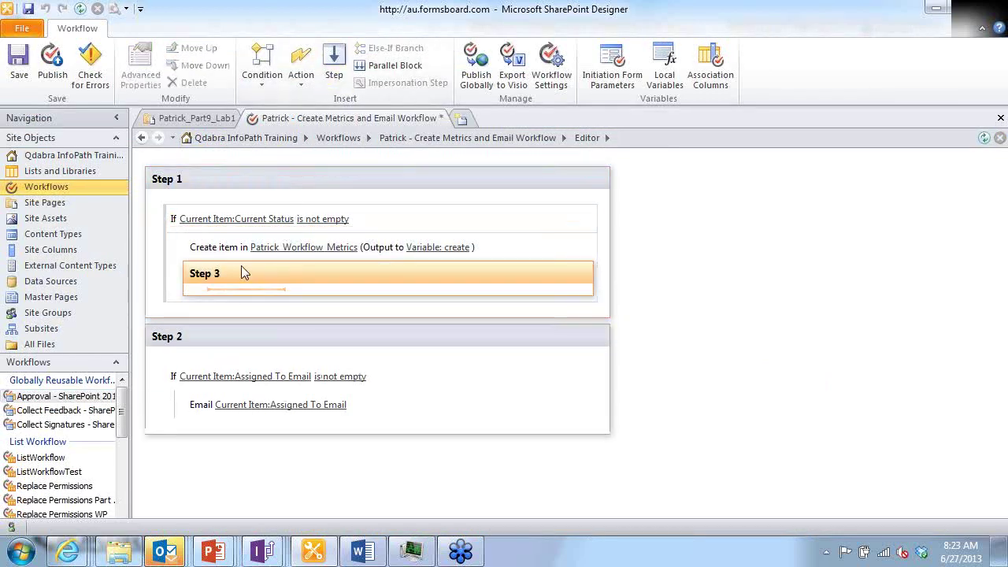
click(373, 285)
key(Delete)
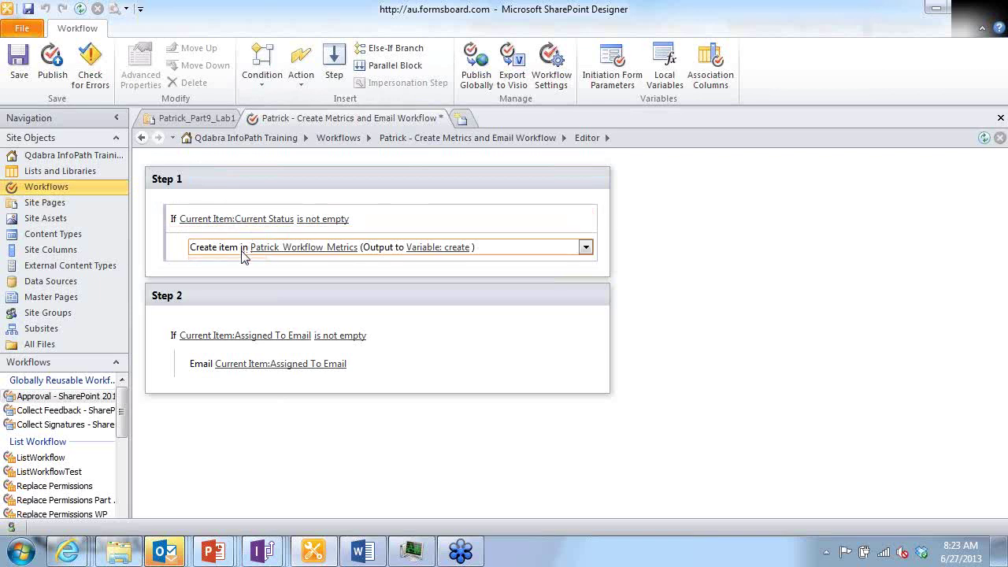
- Browse the available workflow actions through the list actions, view the field mappings of Step 1's Create item action, and close them
click(300, 70)
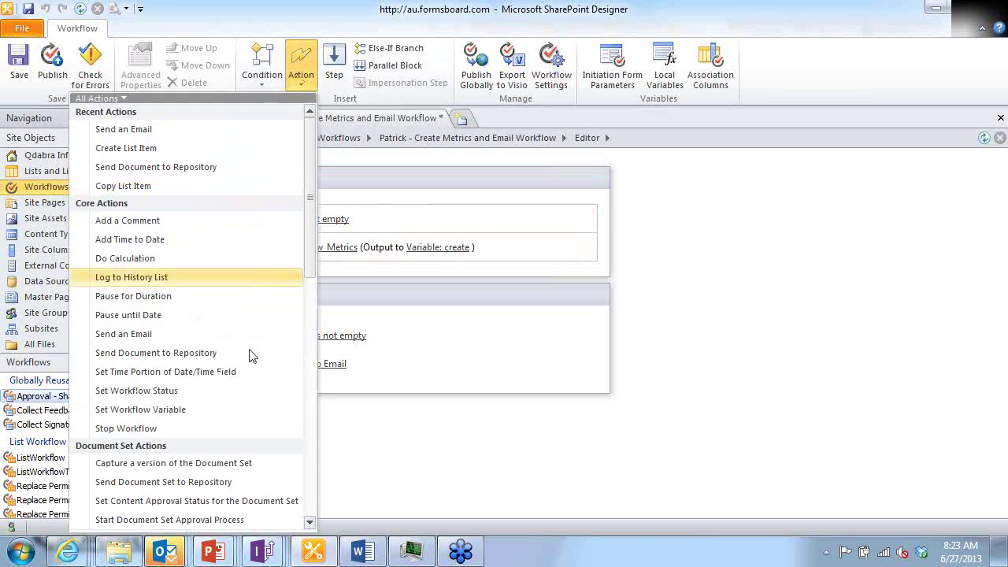
drag(313, 219, 306, 309)
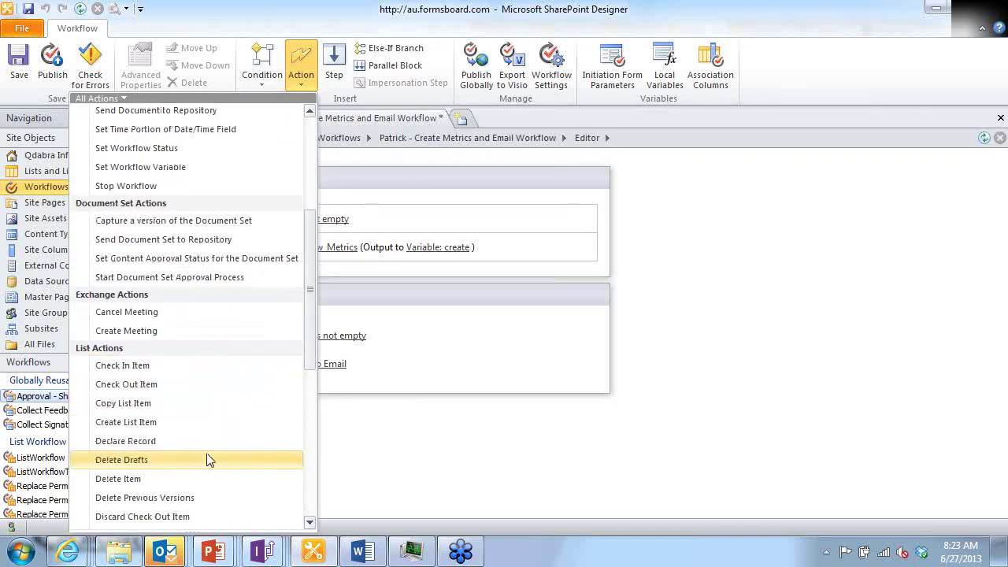
drag(308, 241, 301, 311)
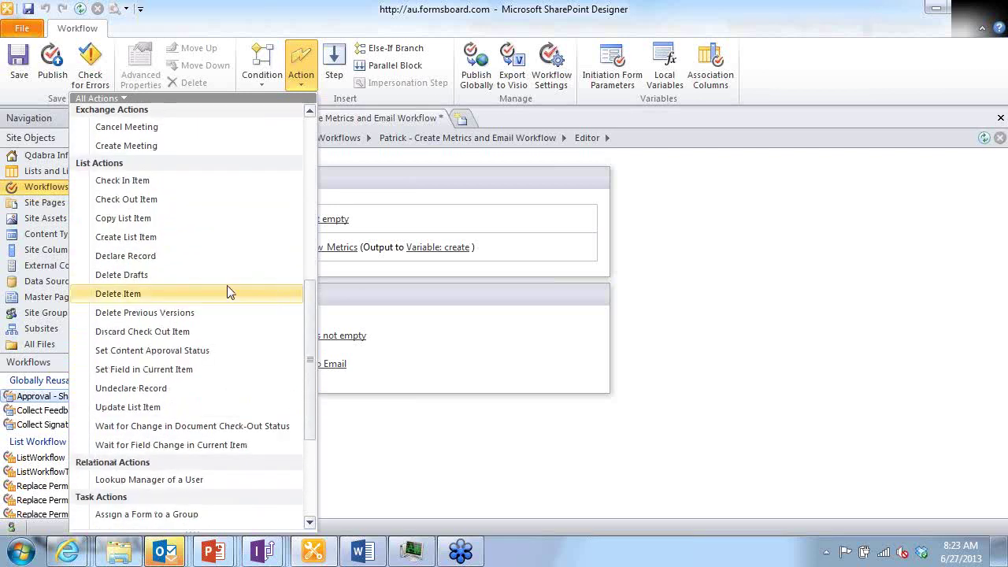
click(171, 238)
click(290, 248)
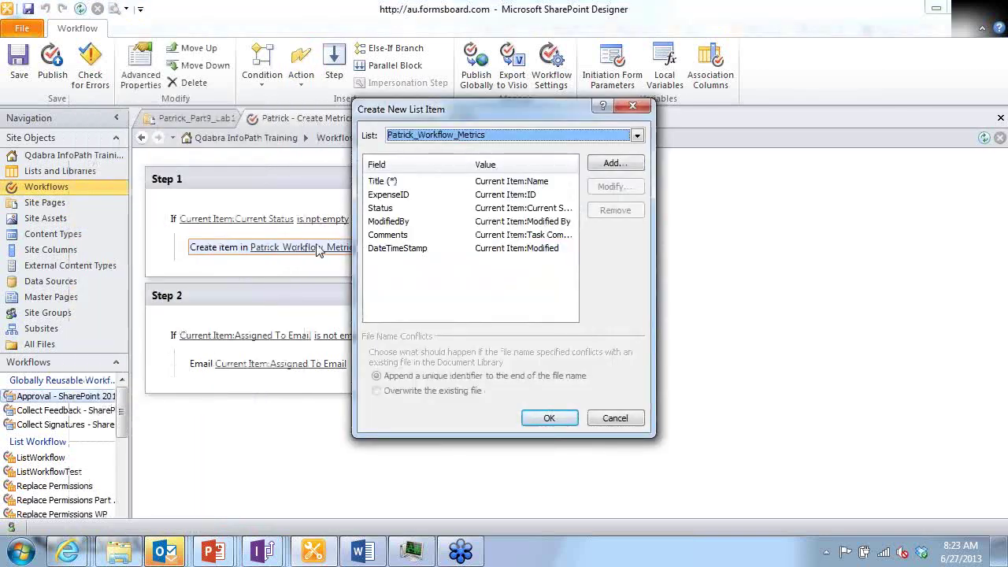
key(Return)
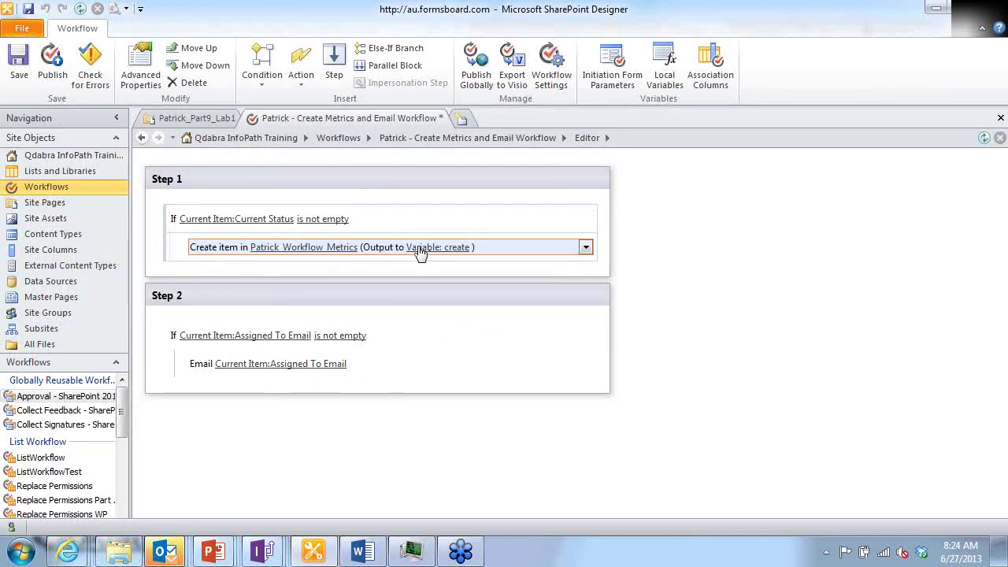
- View the Assigned To Email lookup in Step 2's condition and close it without changes
click(379, 291)
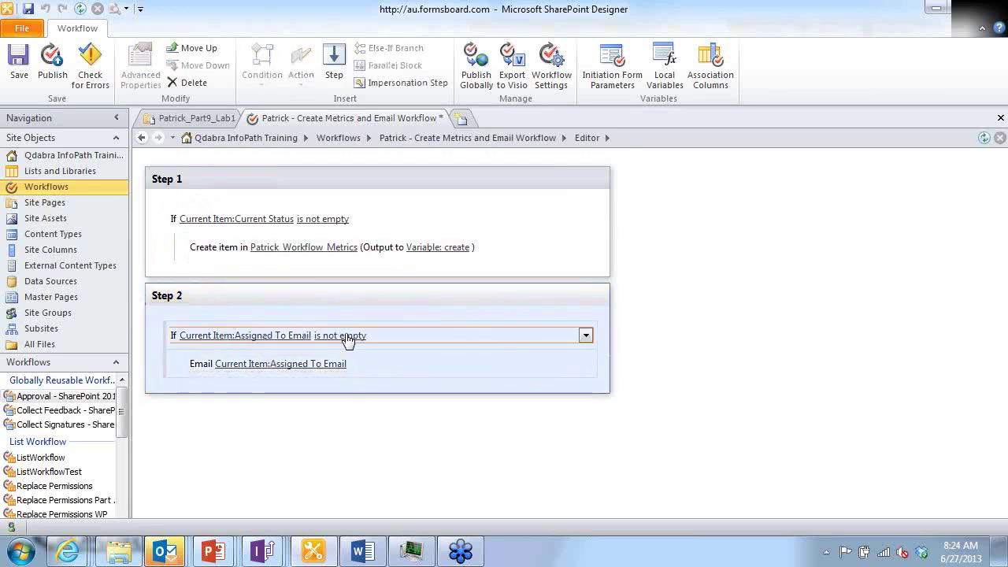
click(261, 336)
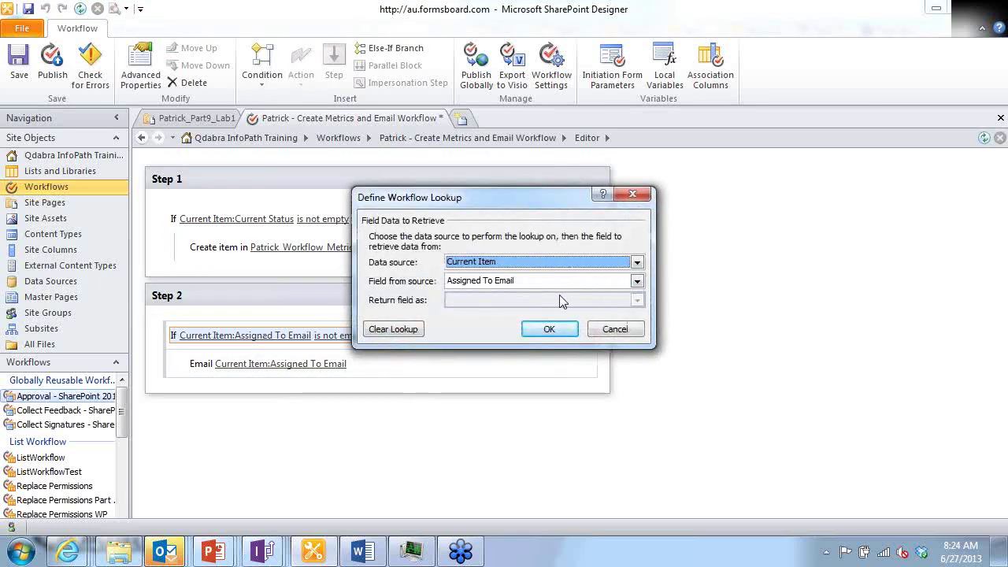
click(549, 329)
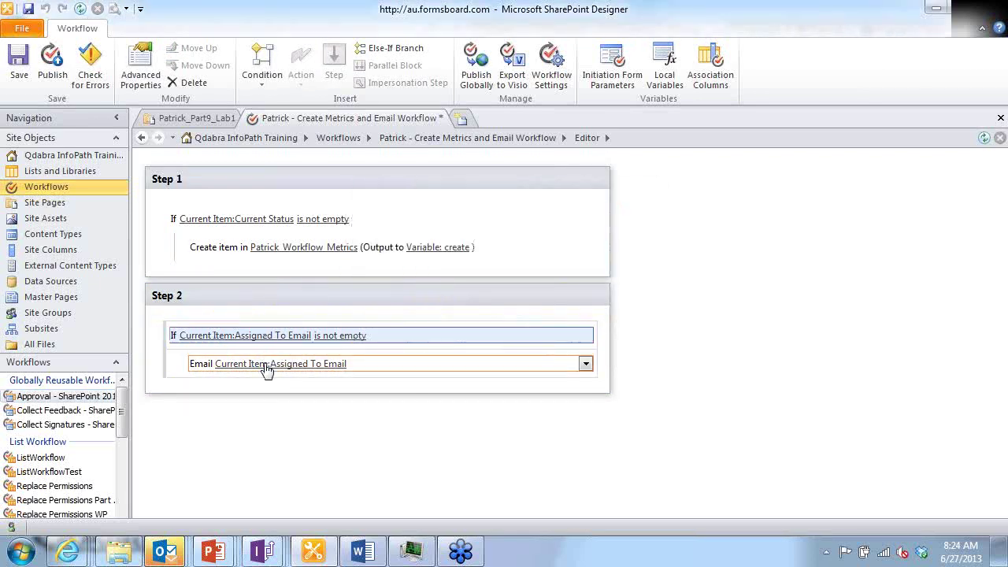
key(alt+Tab)
key(Tab)
key(Tab)
key(Tab)
key(Tab)
key(Tab)
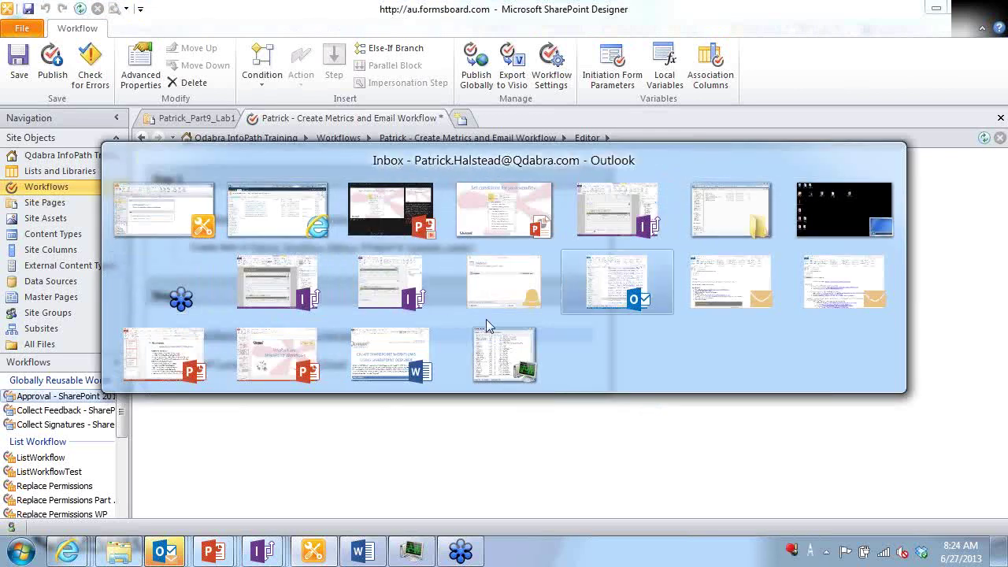
key(Escape)
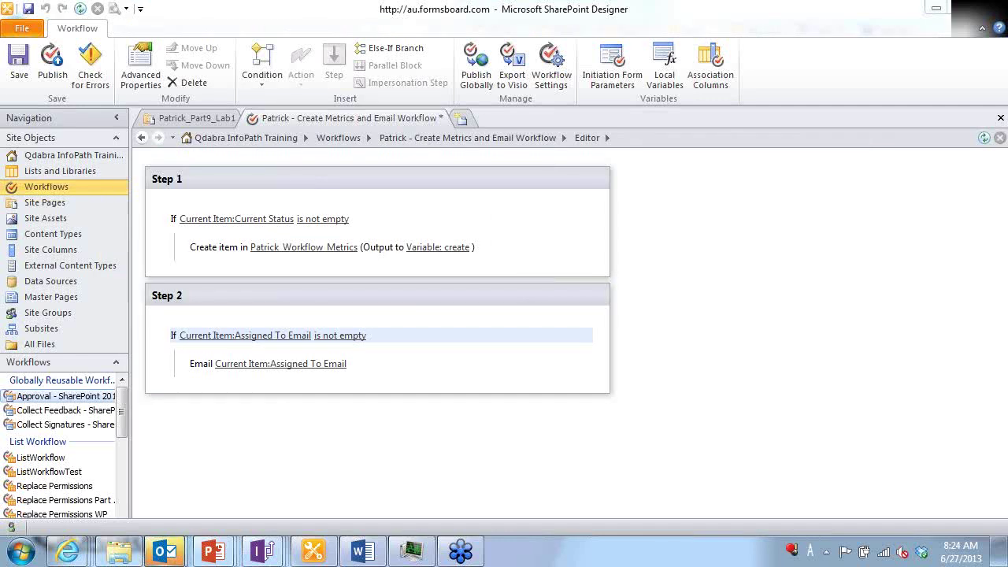
- Open Step 2's Email action, examine its recipient, subject and body lookups, and close the message definition without changes
click(272, 366)
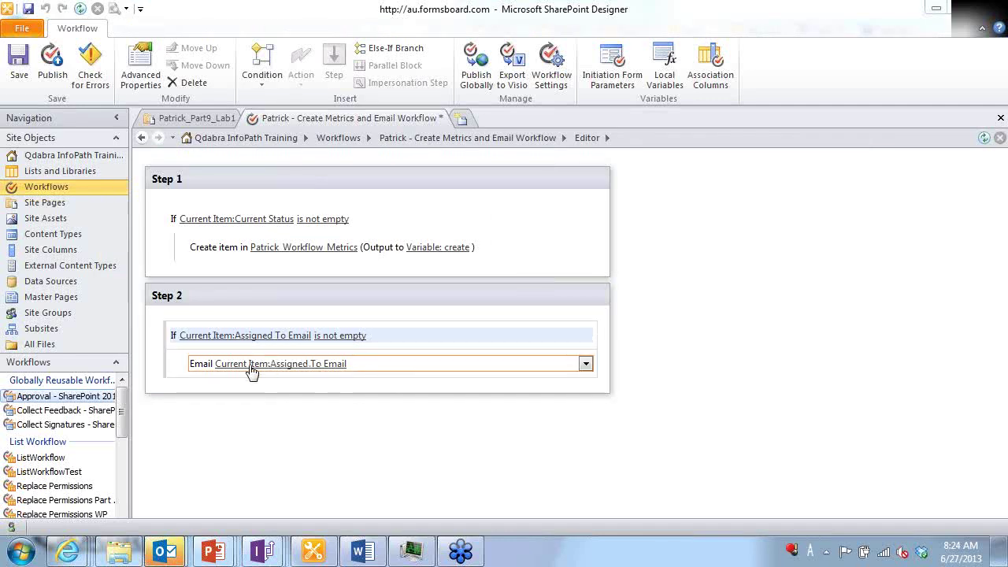
click(251, 370)
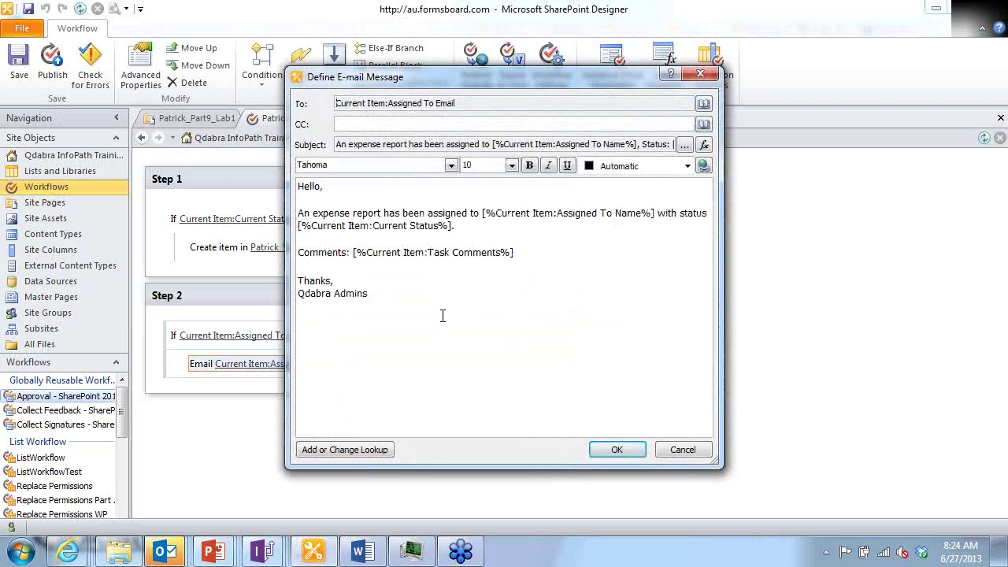
drag(707, 214, 300, 172)
click(419, 302)
click(409, 226)
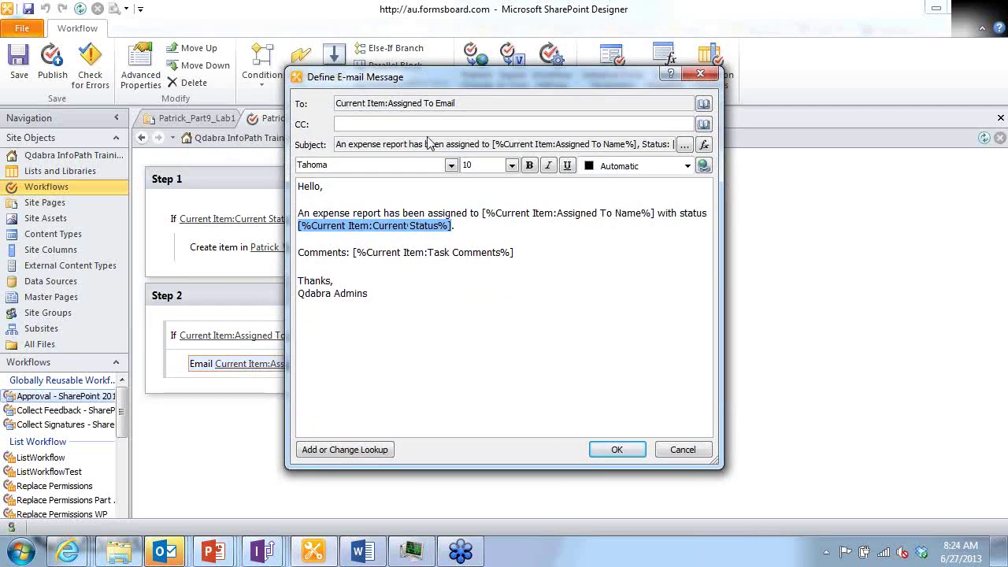
click(513, 143)
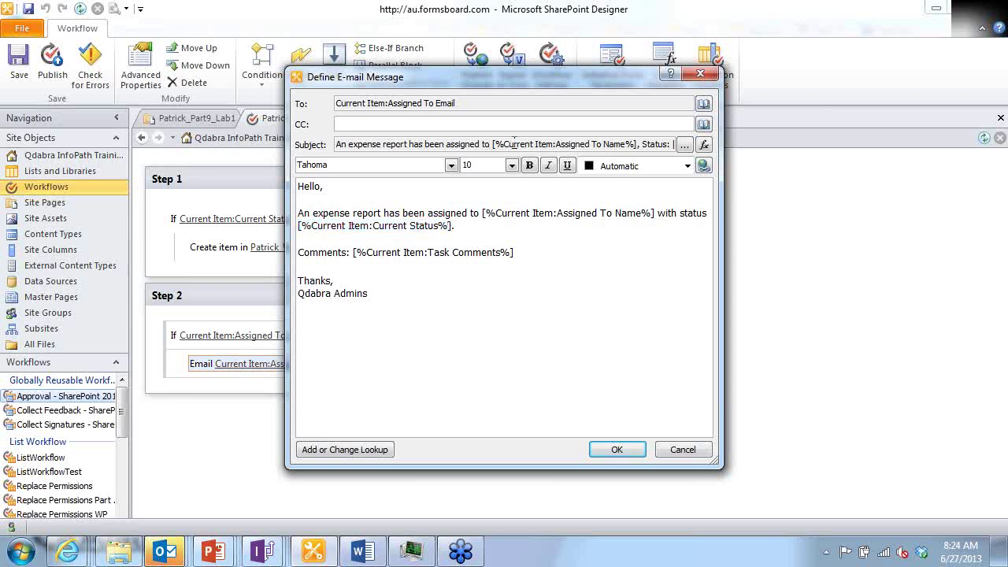
drag(493, 144, 639, 145)
drag(456, 103, 333, 108)
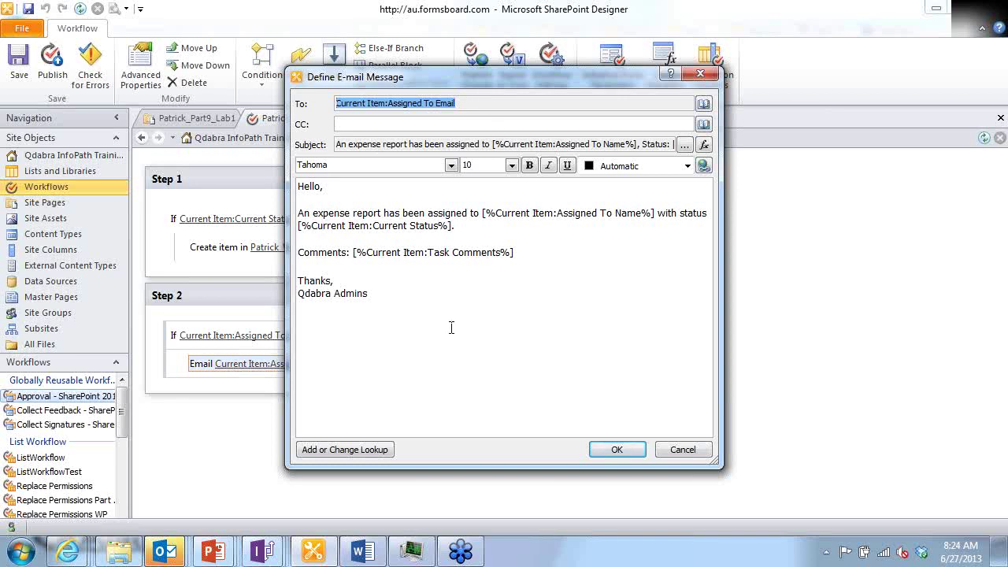
mouse_move(412, 295)
mouse_down()
mouse_move(299, 203)
mouse_move(285, 170)
mouse_up()
click(386, 301)
click(616, 449)
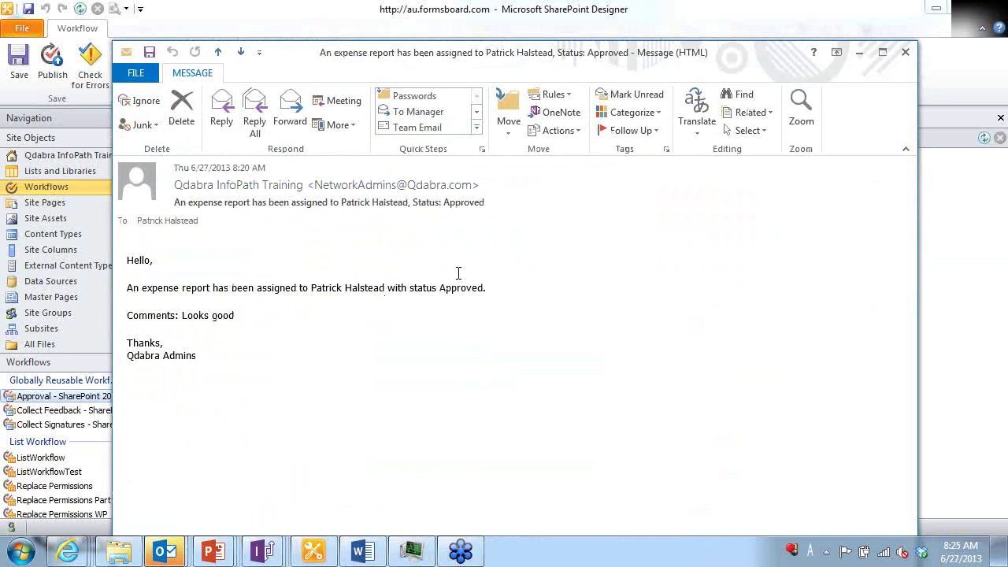
- Close the expense report notification email and switch to the PowerPoint slide "Set conditions for your workflow"
click(901, 55)
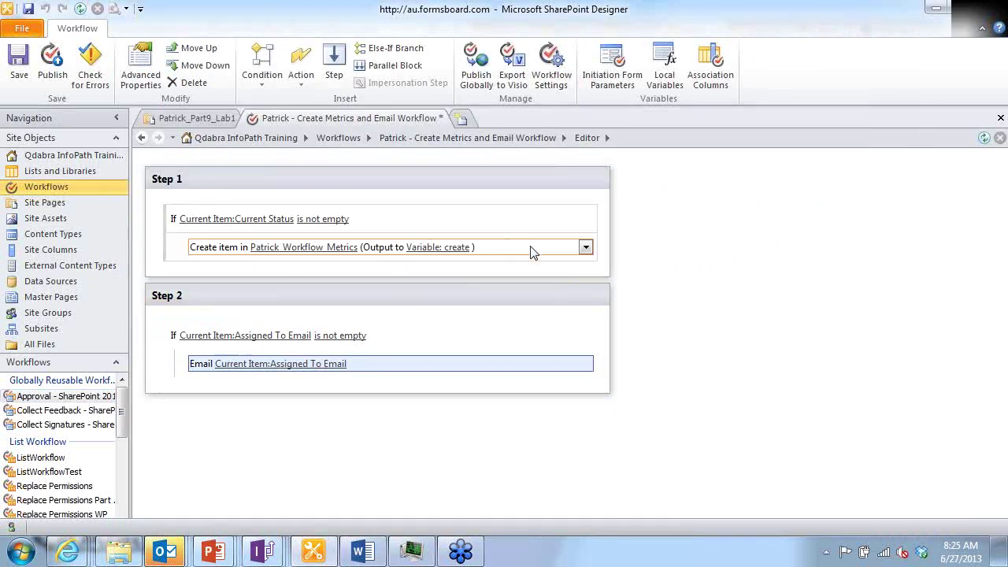
key(alt+Tab)
key(Escape)
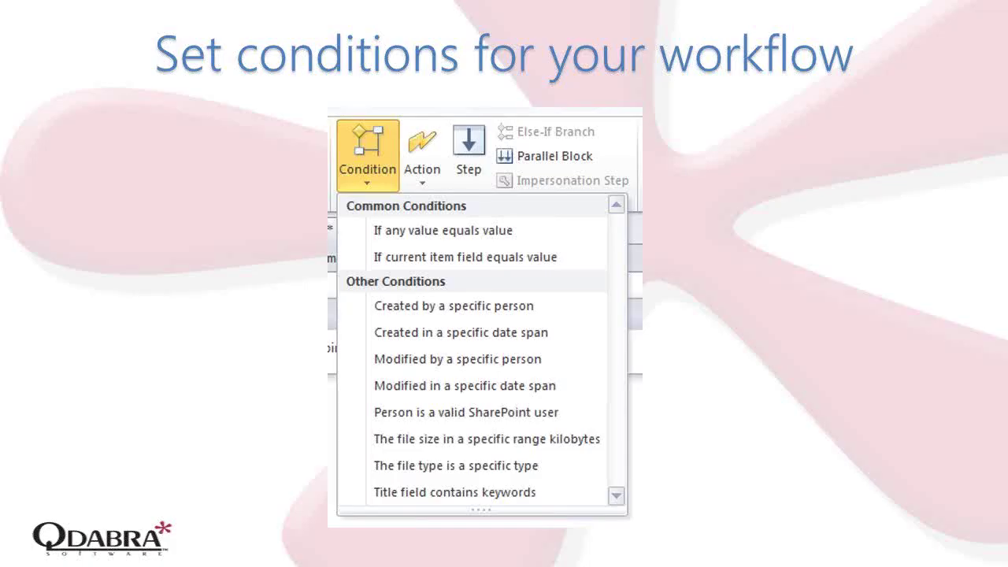
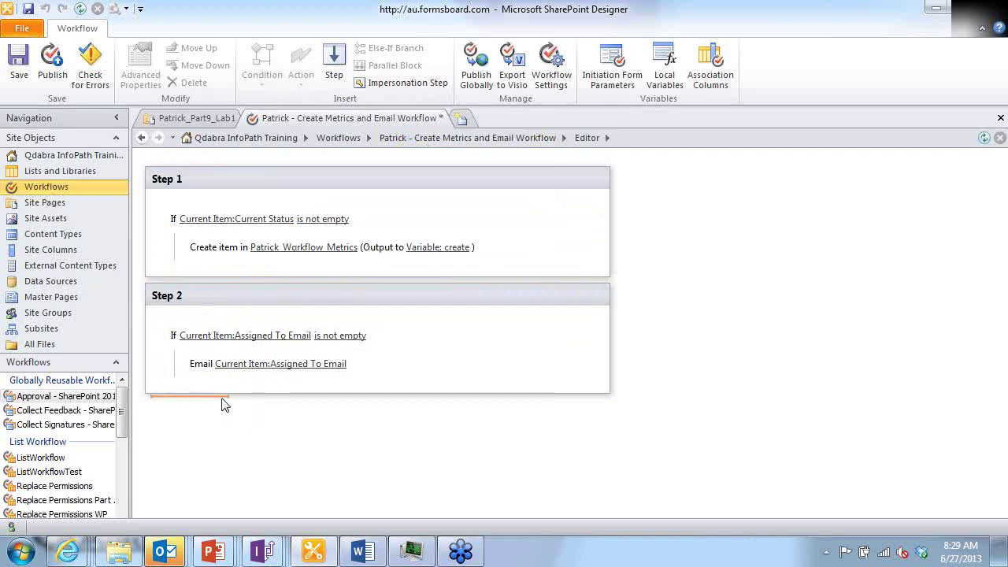
- Insert a new workflow step below Step 2 and add an "If any value equals value" condition to it
click(335, 62)
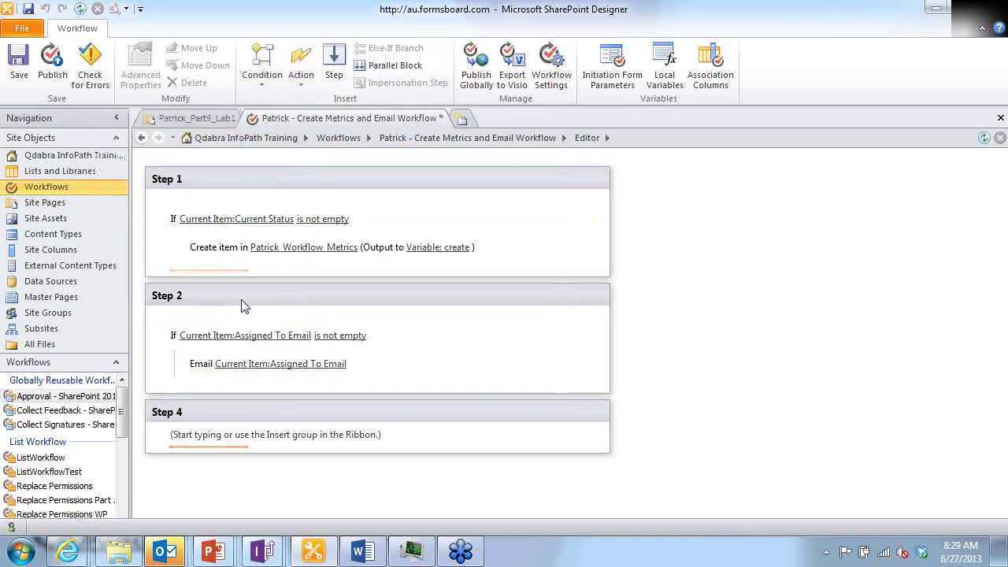
click(264, 63)
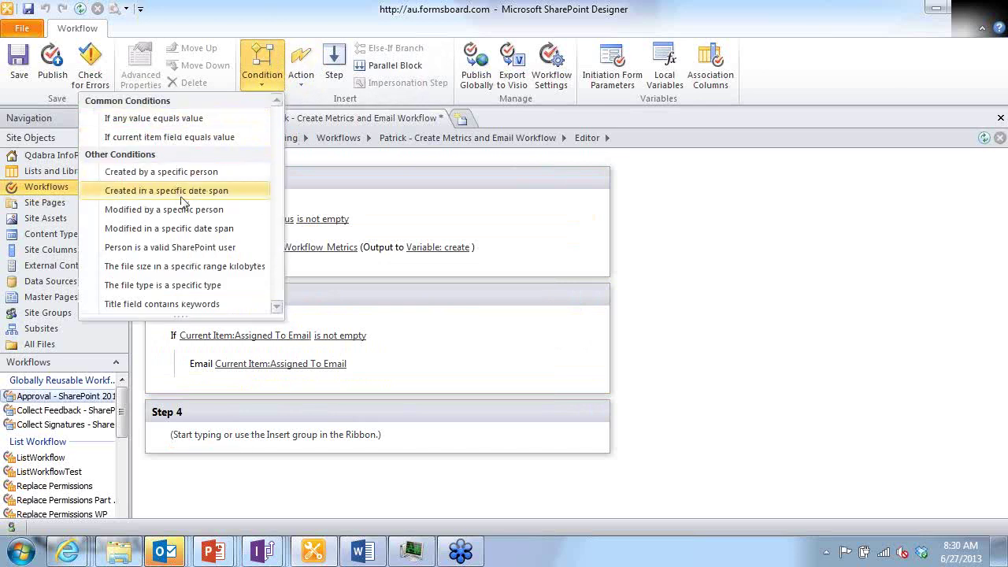
click(203, 119)
- Set the first value of the new step's condition to the Current Status field of the Current Item
click(193, 454)
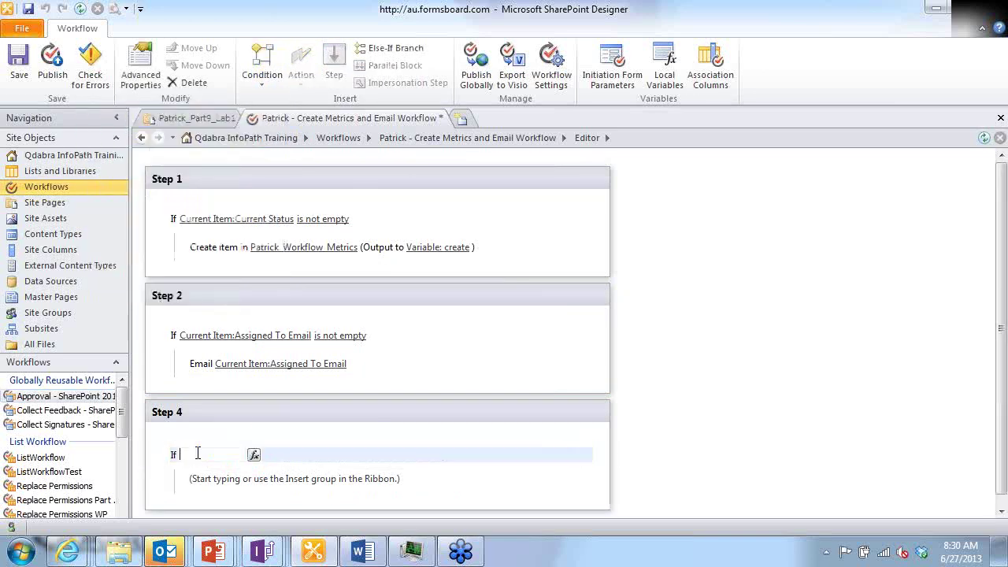
click(254, 454)
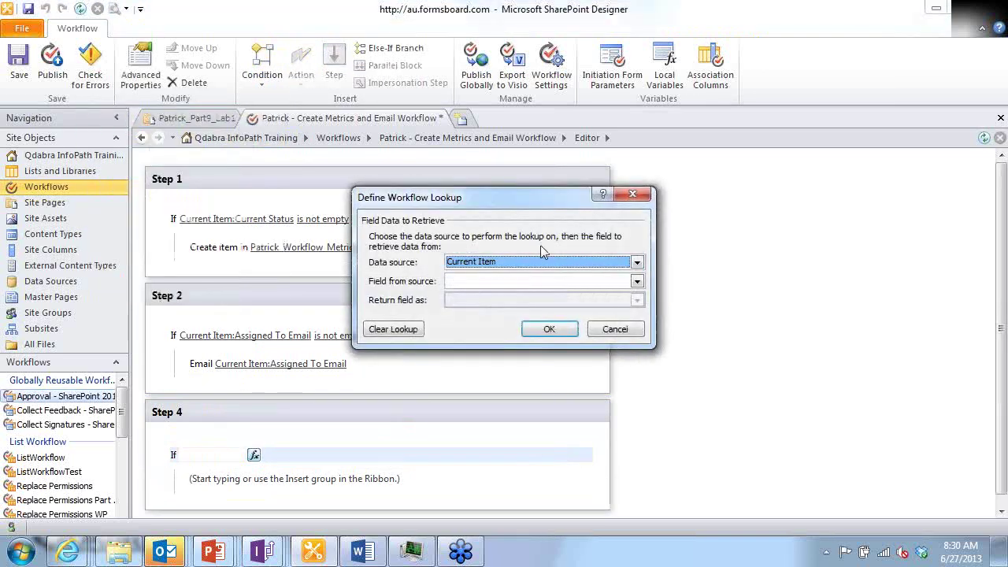
click(600, 281)
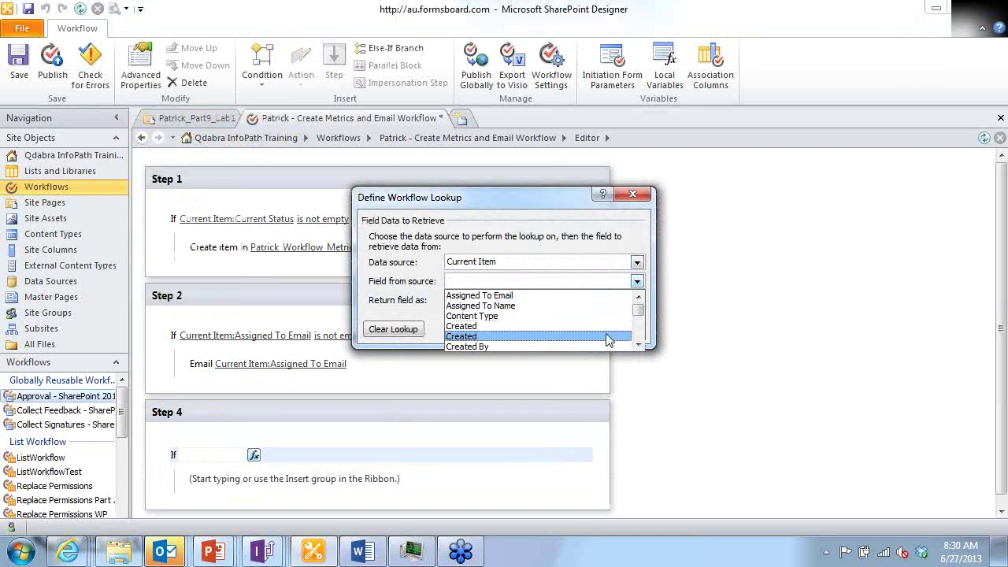
scroll(637, 333, down, 2)
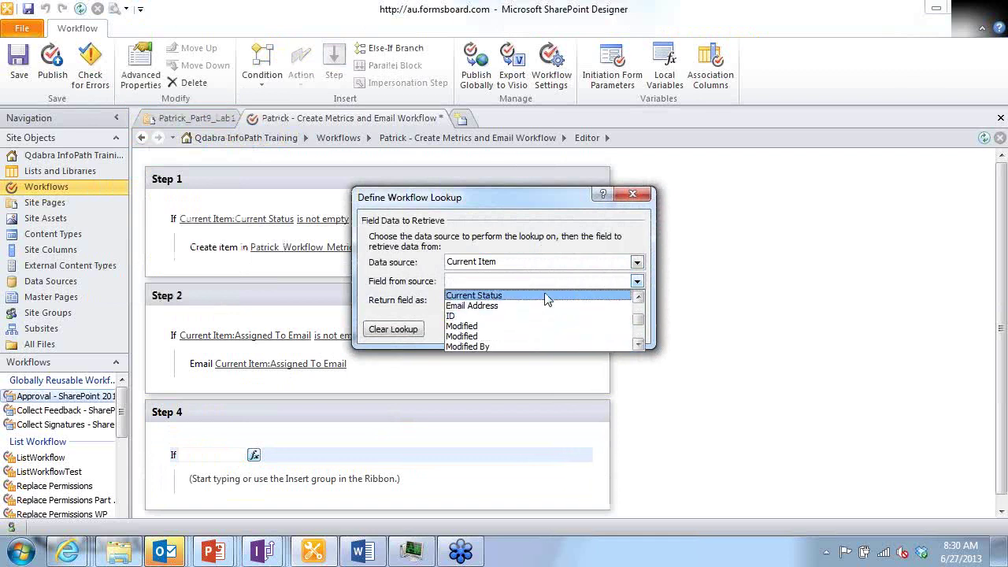
click(547, 294)
click(549, 330)
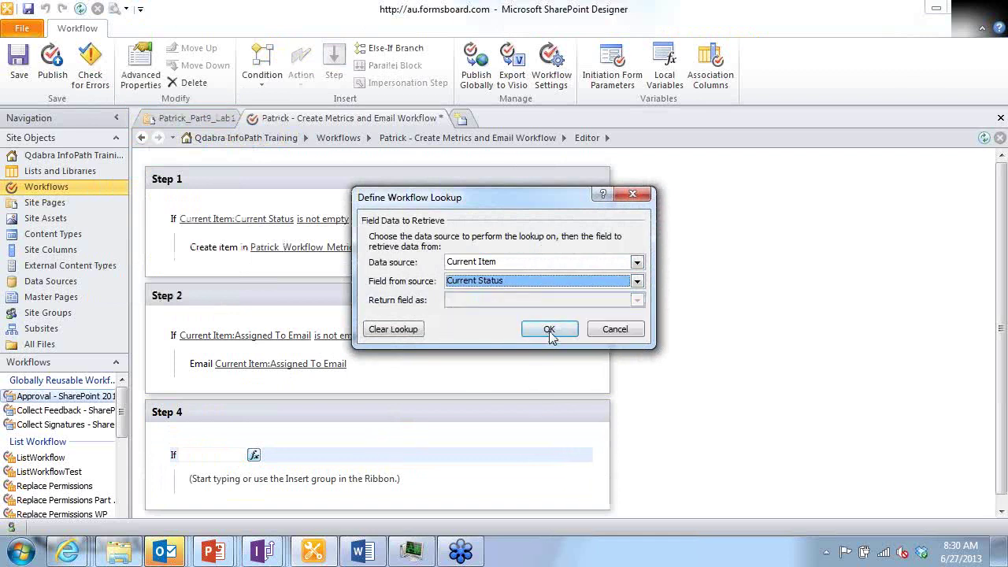
- Set the comparison value of the new Current Status condition to Approved
click(340, 455)
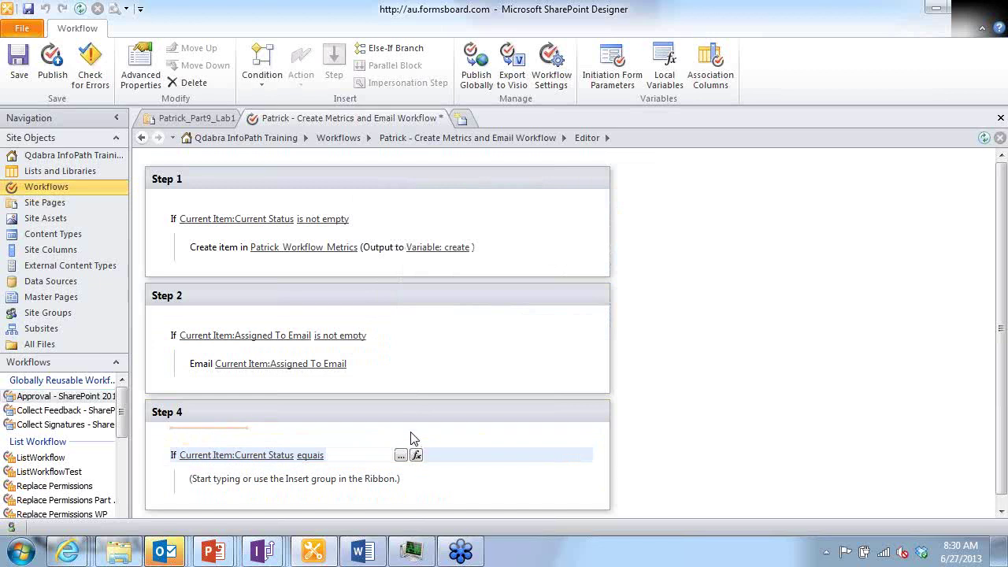
text(a)
key(BackSpace)
text(Approved)
- Add a Create List Item action under the Approved condition of the new workflow step
click(308, 482)
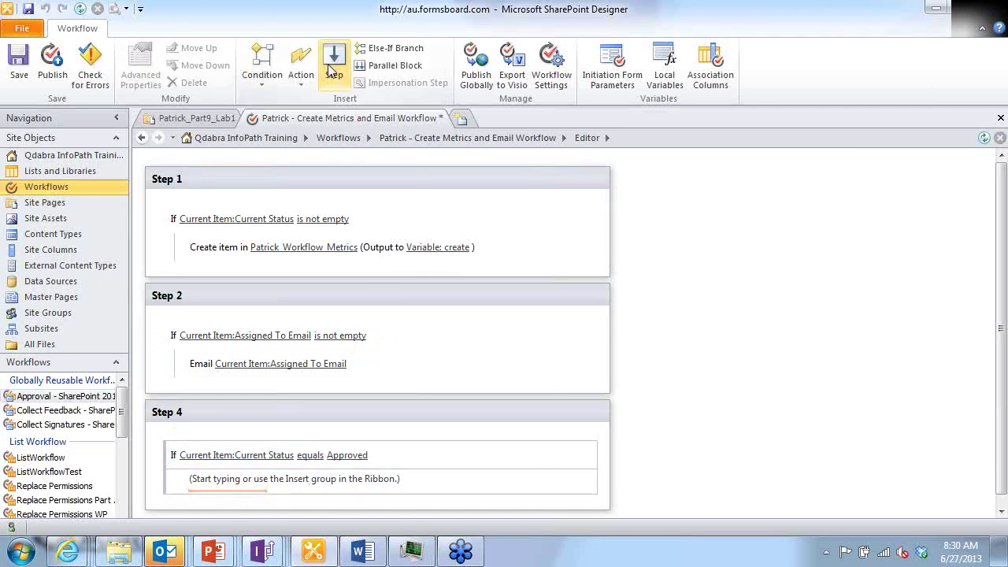
click(301, 71)
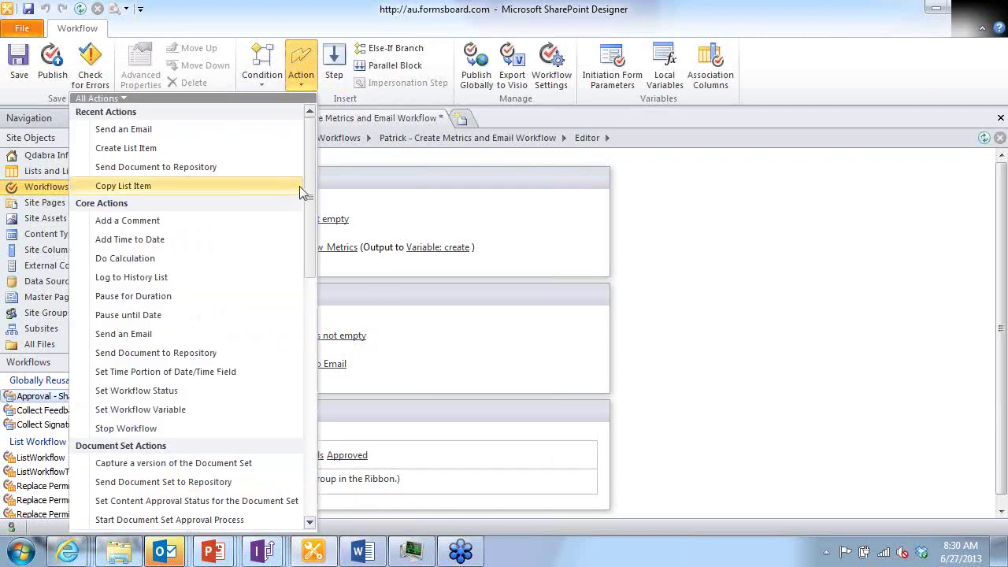
drag(311, 186, 300, 277)
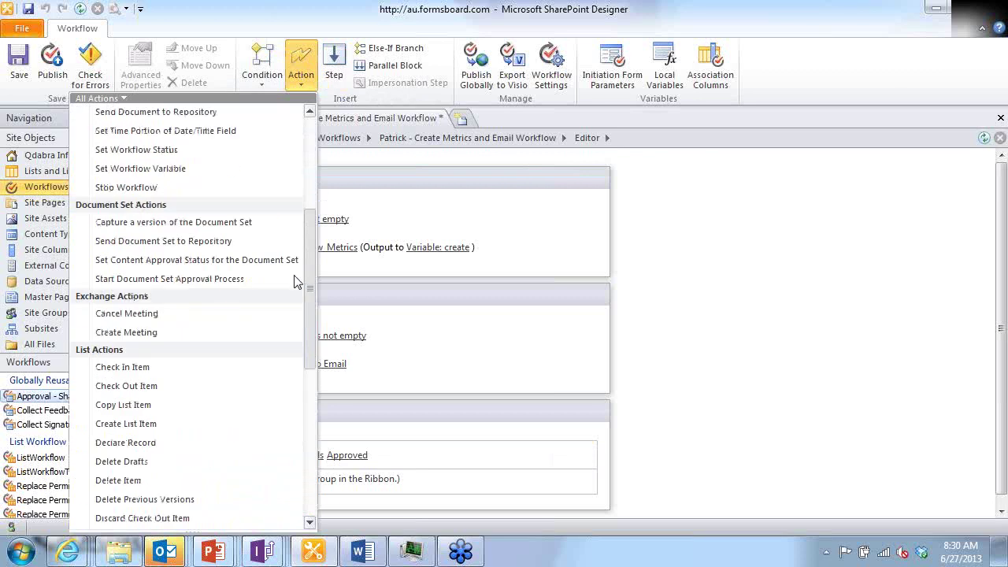
scroll(273, 308, down, 1)
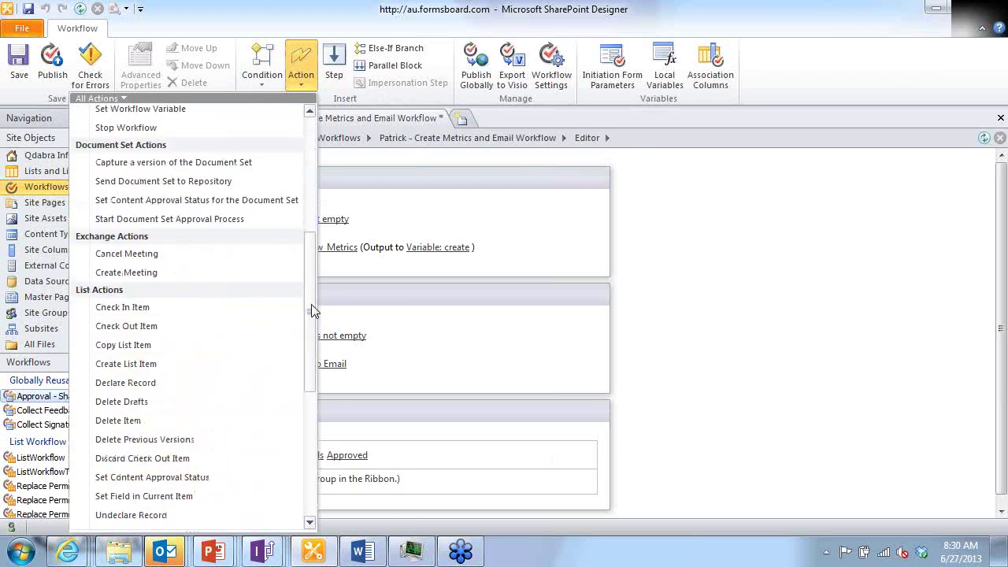
drag(312, 316, 312, 355)
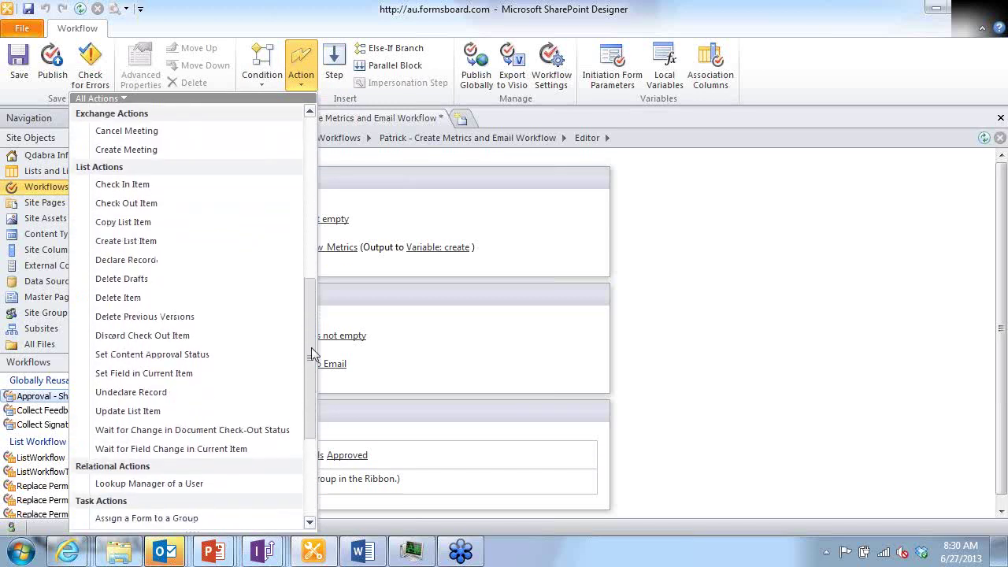
click(189, 245)
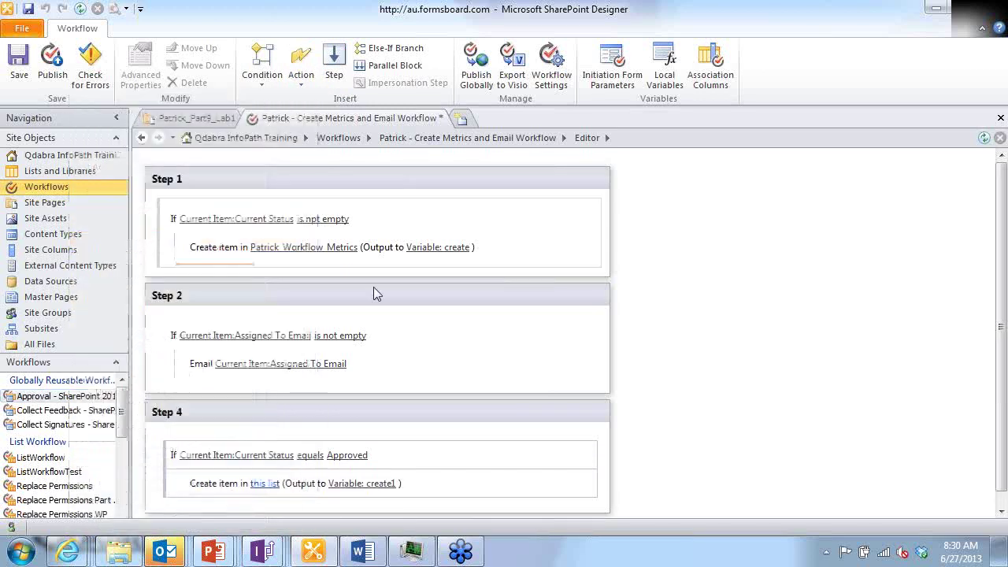
- Examine the empty list item settings of the new action and the other available workflow actions
click(265, 483)
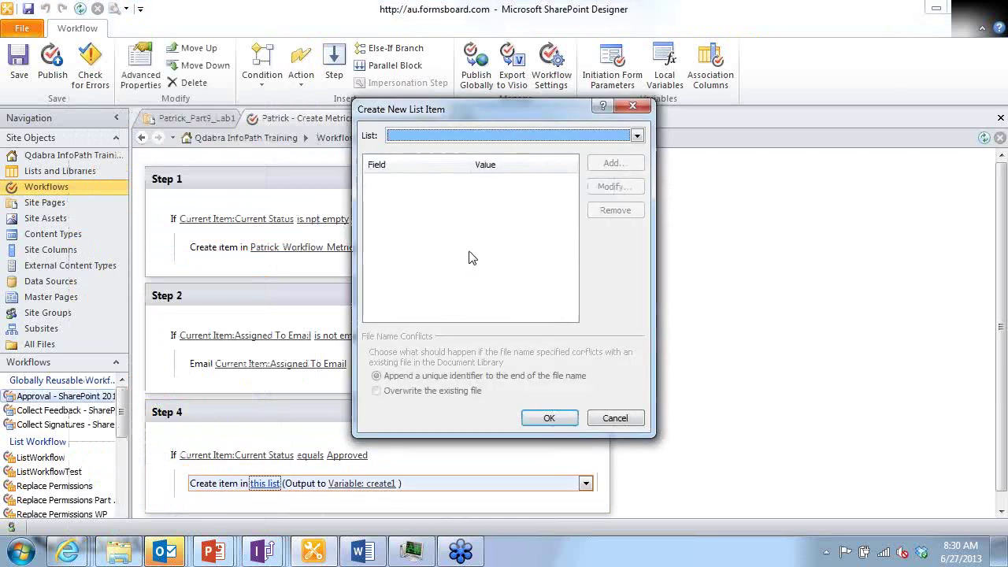
click(639, 108)
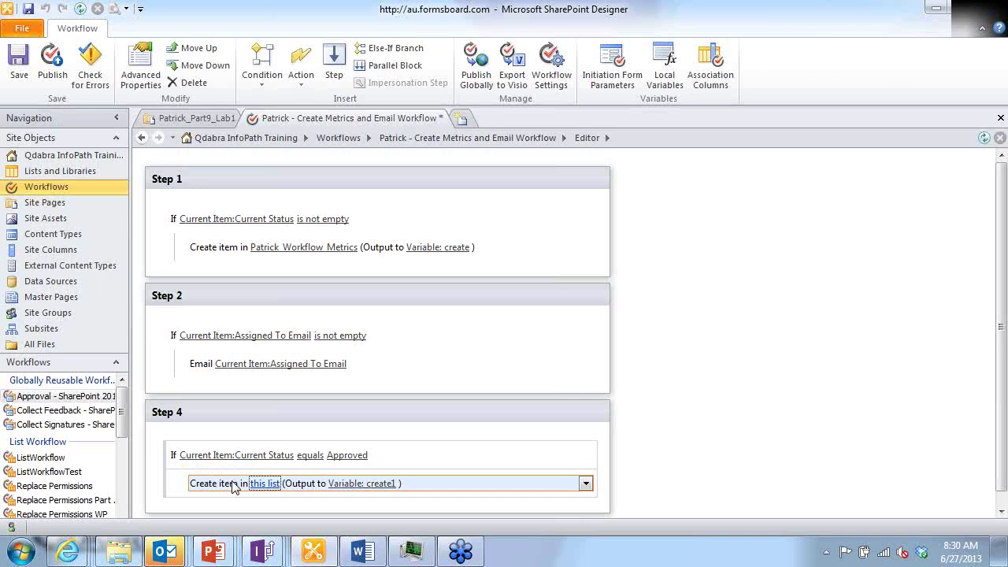
click(300, 67)
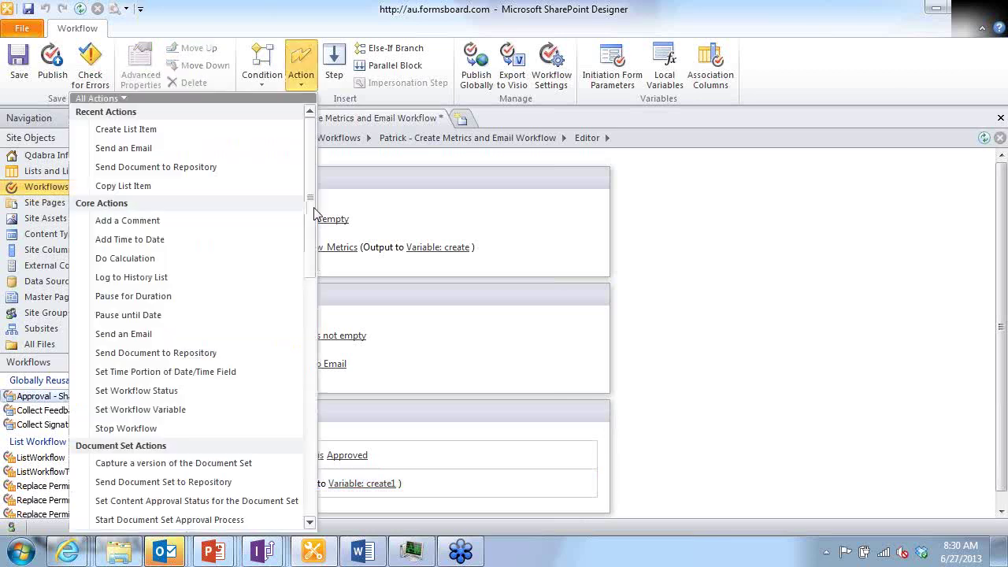
scroll(313, 220, down, 2)
drag(314, 225, 334, 471)
click(338, 489)
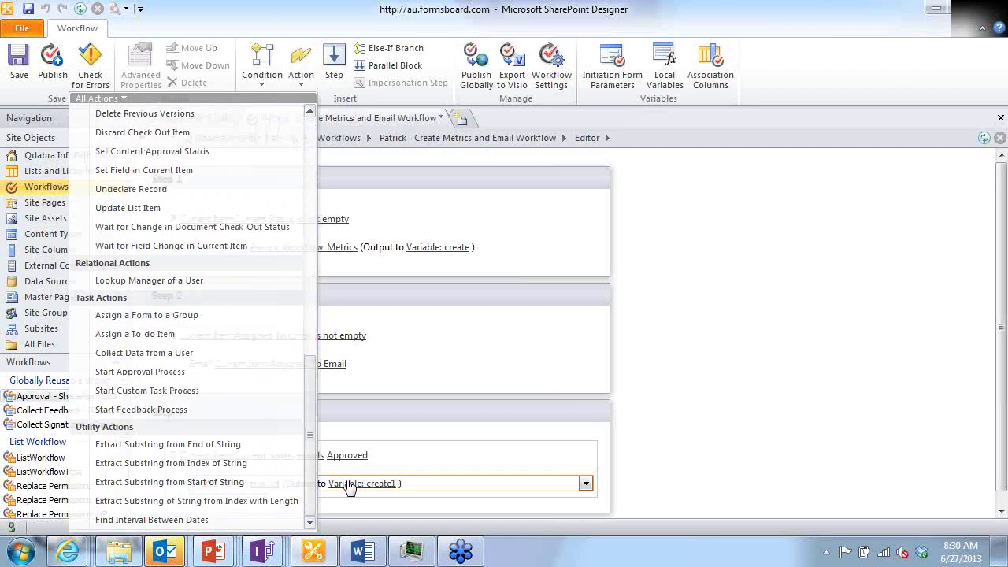
- Try the Part9_Lab1 form library as the target list of the new Create item action
click(265, 482)
click(517, 138)
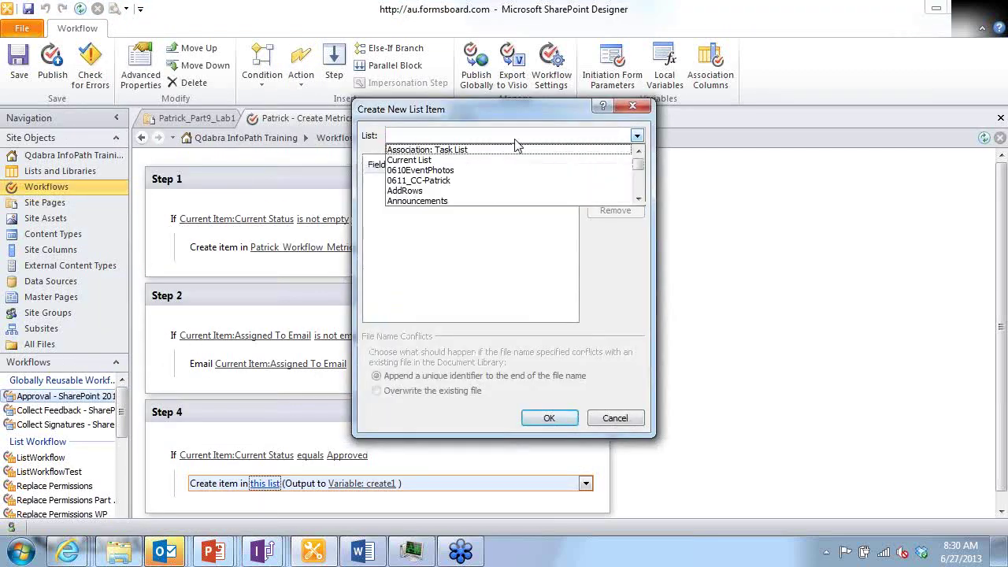
drag(641, 167, 638, 181)
scroll(508, 193, down, 2)
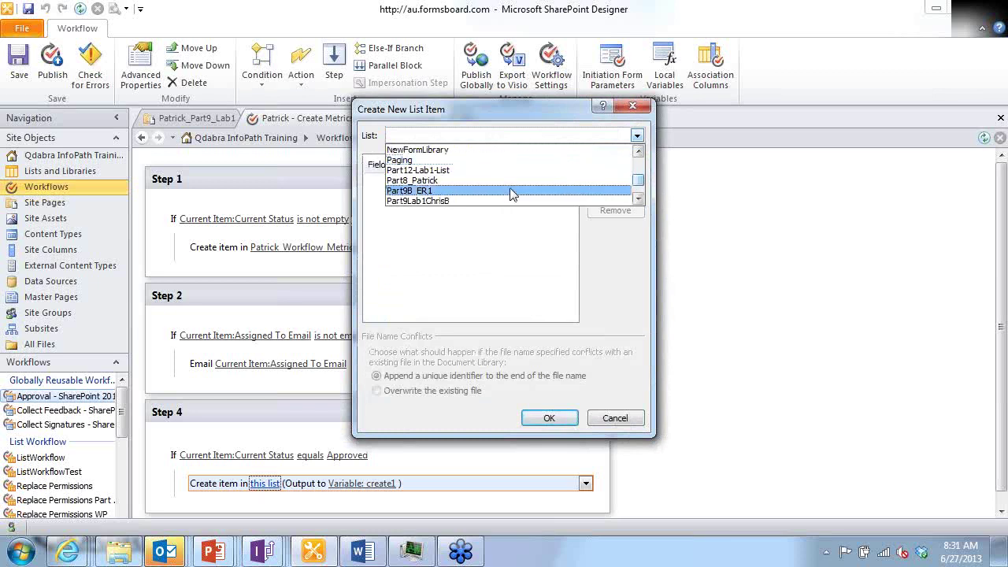
click(497, 181)
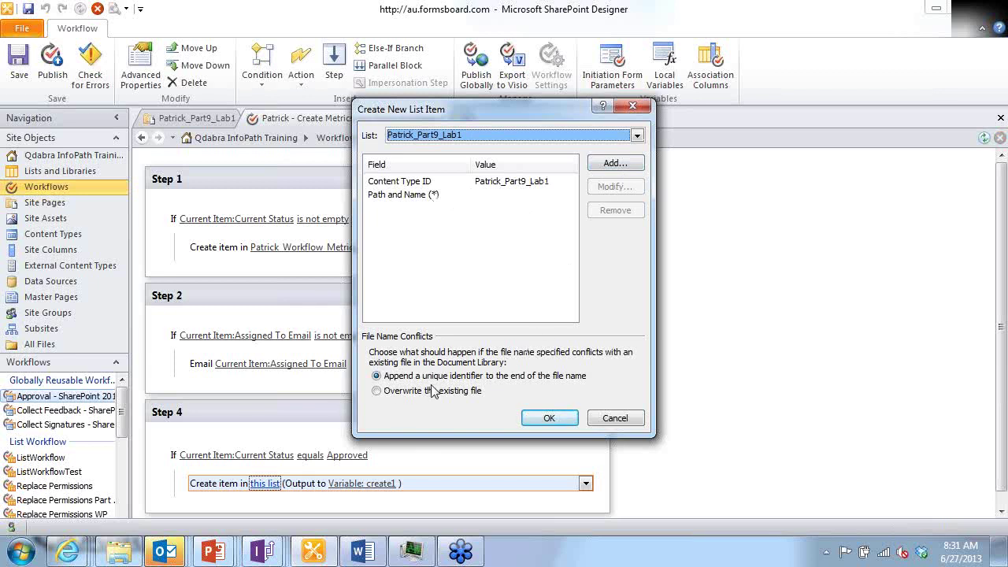
key(Escape)
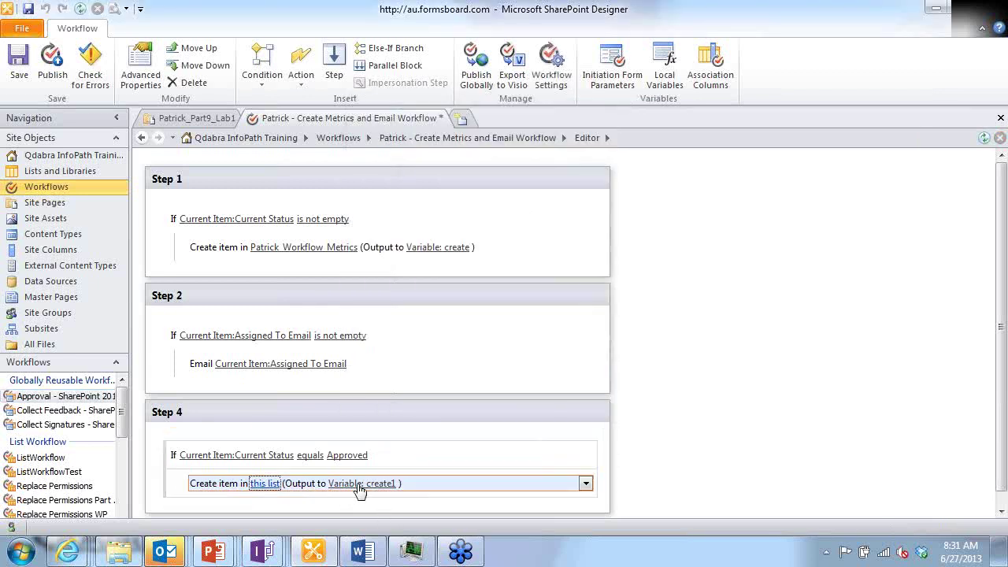
- Delete Step 4 together with its condition and action from the workflow
scroll(652, 420, down, 1)
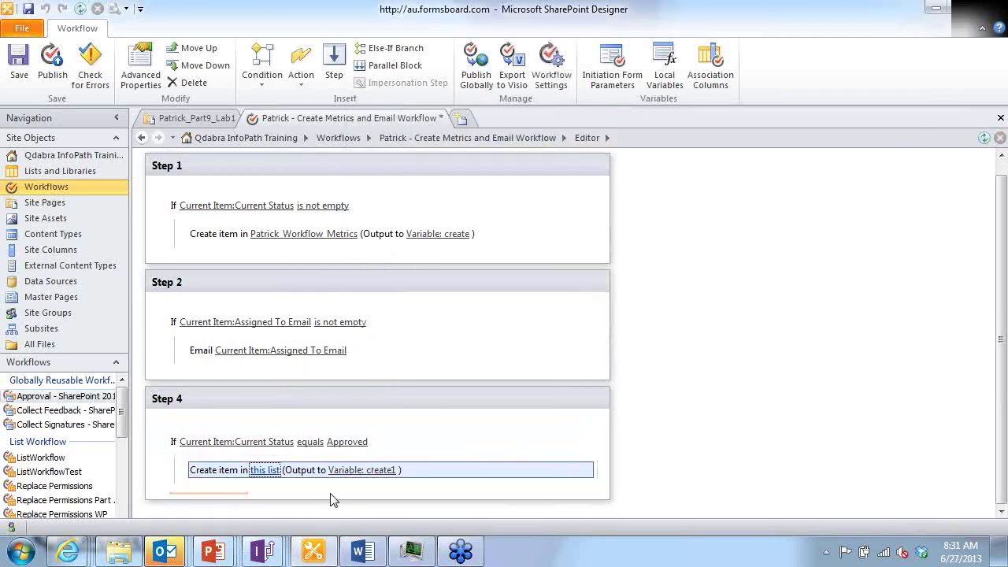
click(330, 404)
key(Delete)
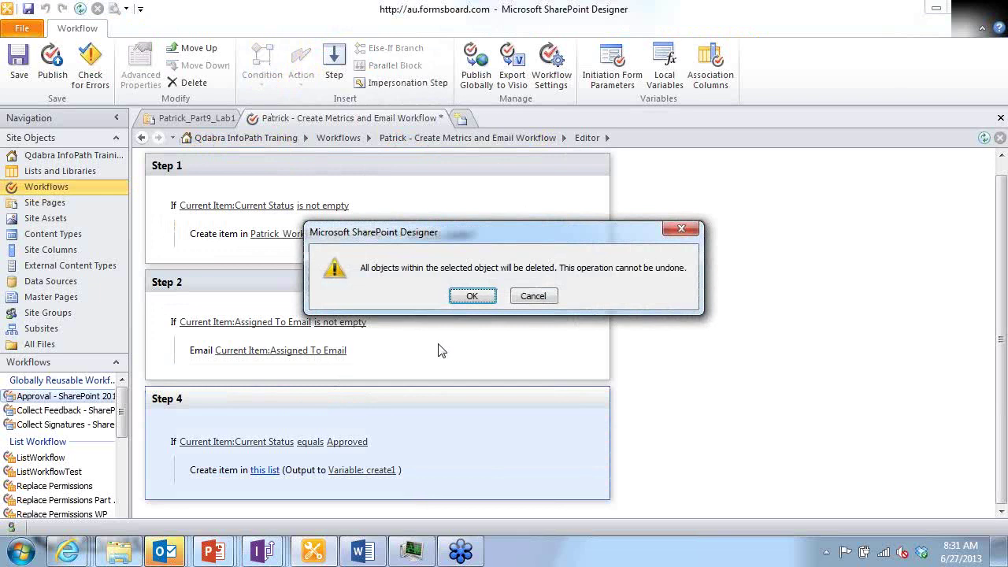
click(473, 296)
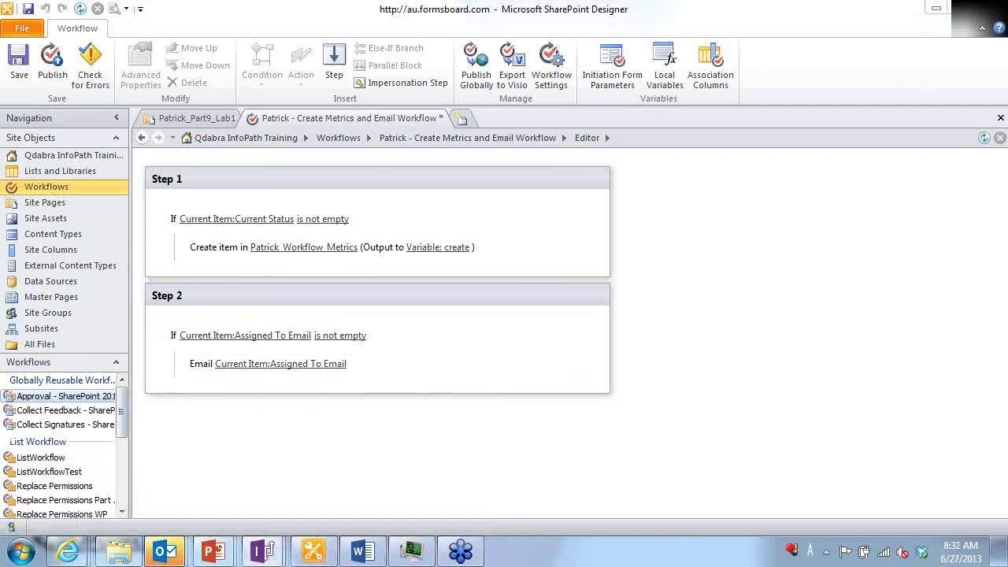
- Switch to the ExpenseReport template in InfoPath Designer and review its compatibility form types, choosing Web Browser Form (InfoPath 2010)
drag(1007, 49, 351, 35)
click(75, 51)
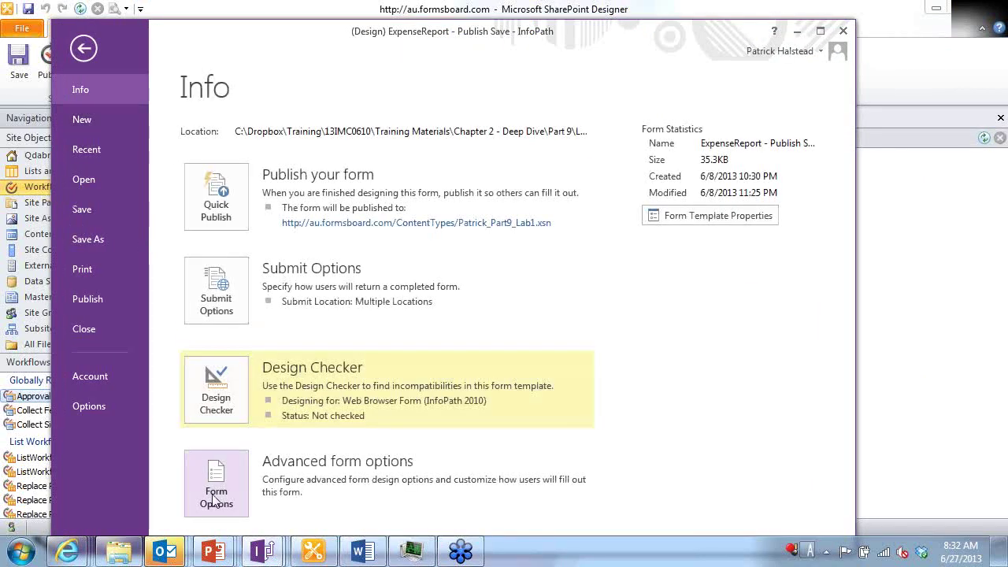
click(215, 496)
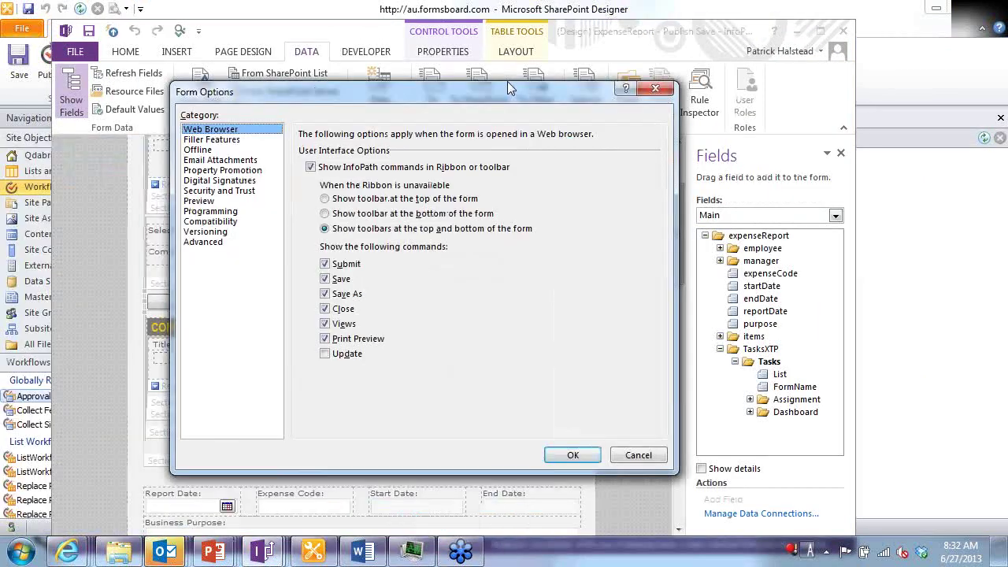
click(242, 207)
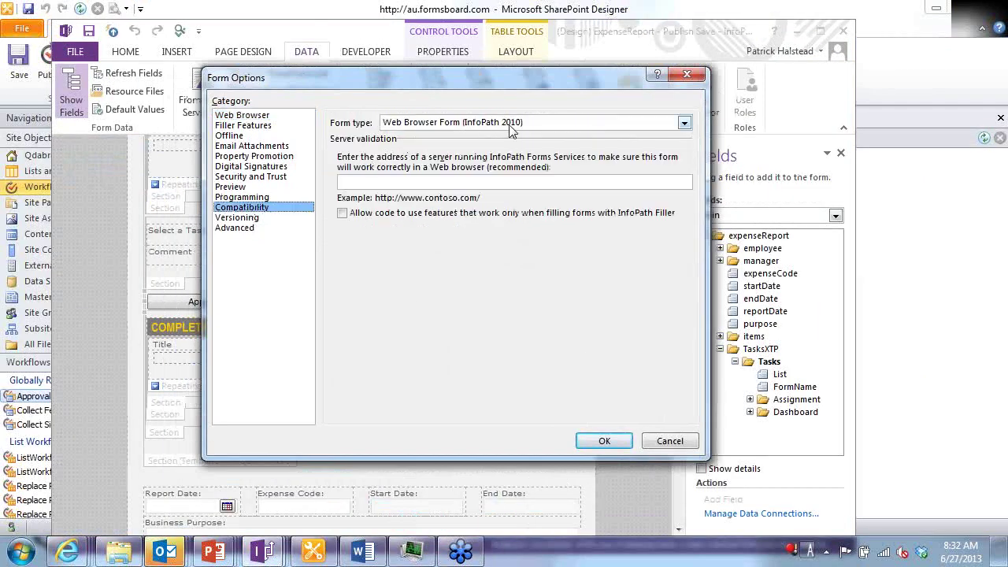
click(536, 124)
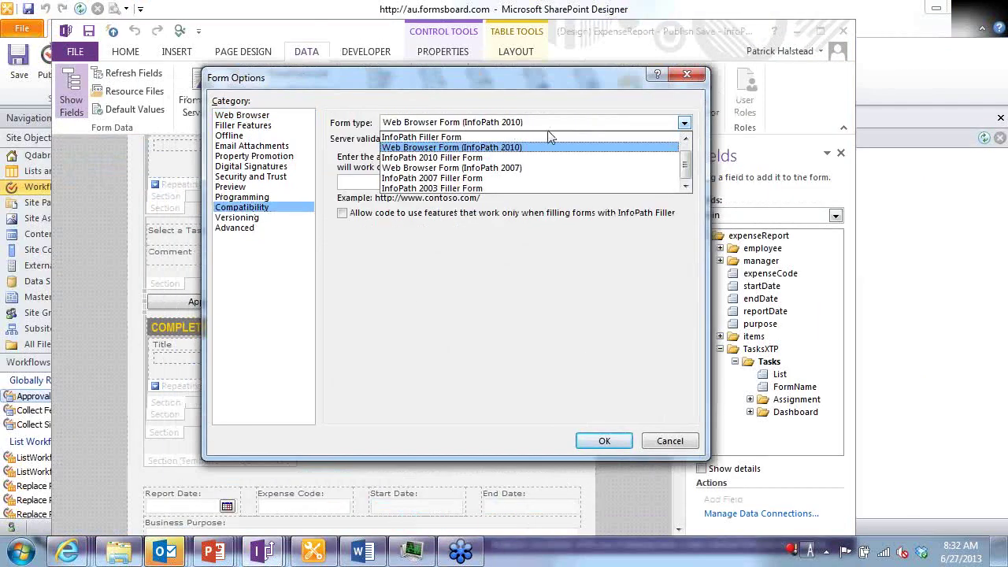
click(688, 142)
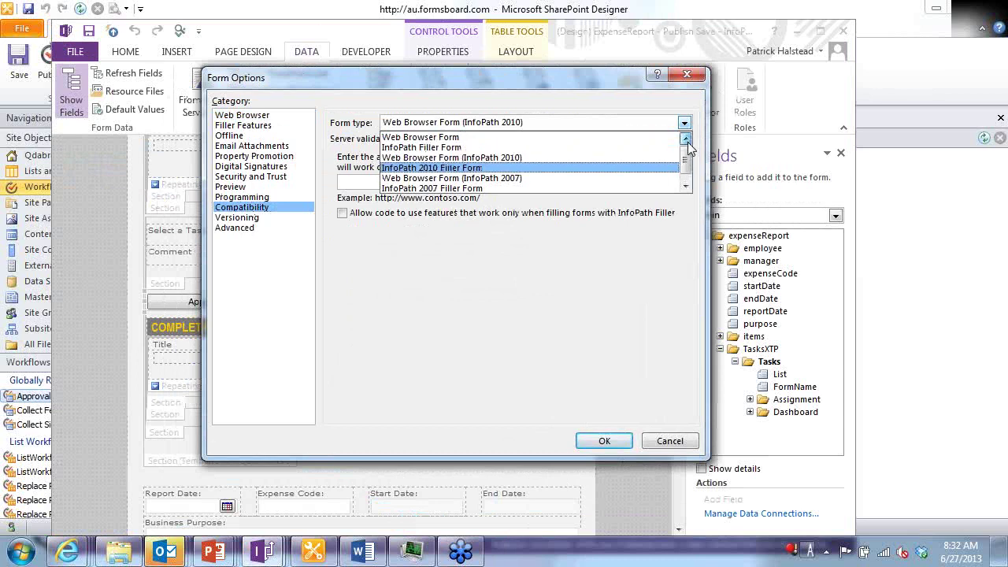
click(523, 158)
key(Return)
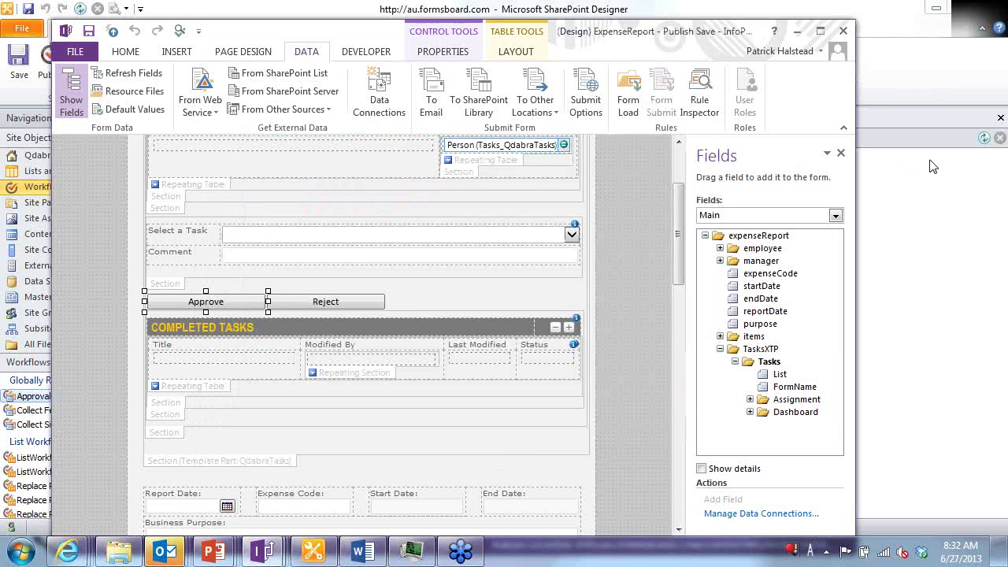
- Switch to the Expense Reports Dashboard in Internet Explorer and expand the details of the Conference in Seattle report
key(alt+Tab)
key(Tab)
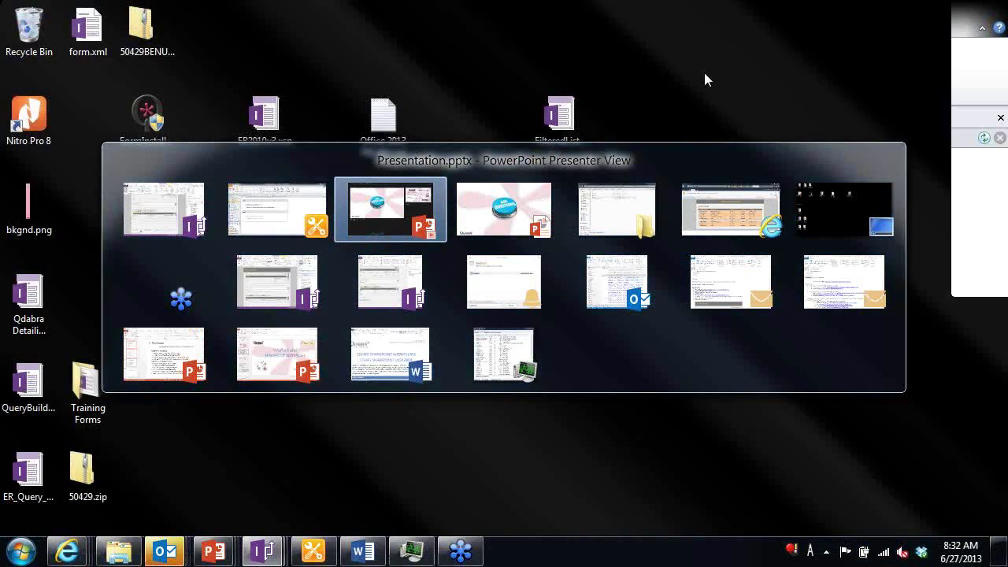
key(Tab)
key(Tab)
key(Tab)
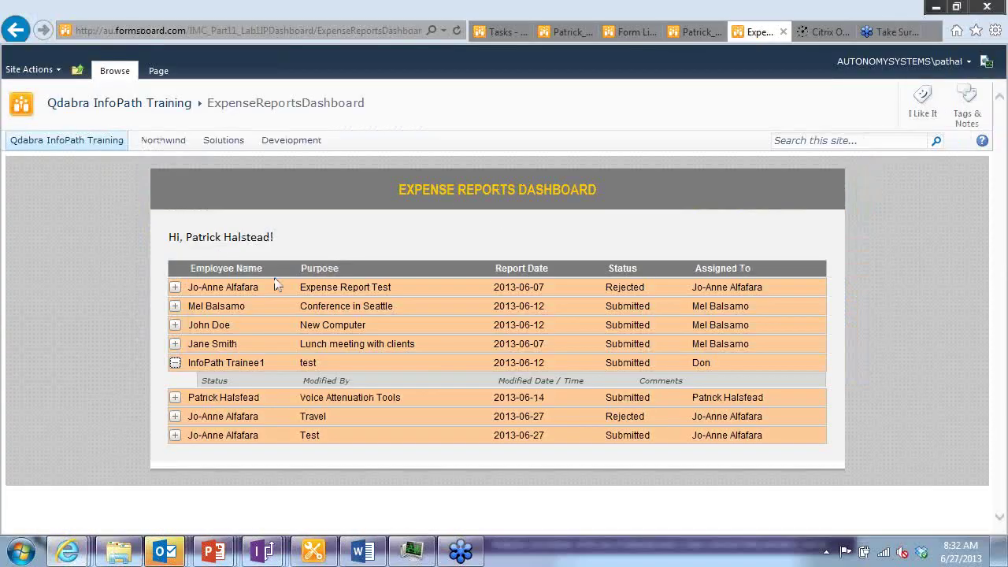
click(175, 287)
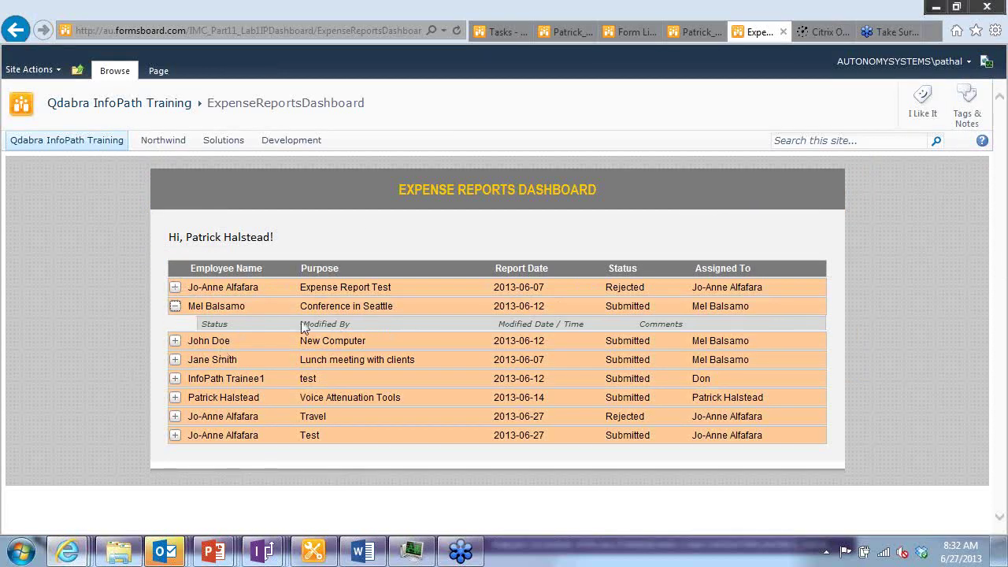
- Switch to the Expense Reports Dashboard form template in InfoPath Designer
key(alt+Tab)
key(alt+Tab)
key(alt+Tab)
key(alt+Tab)
key(Escape)
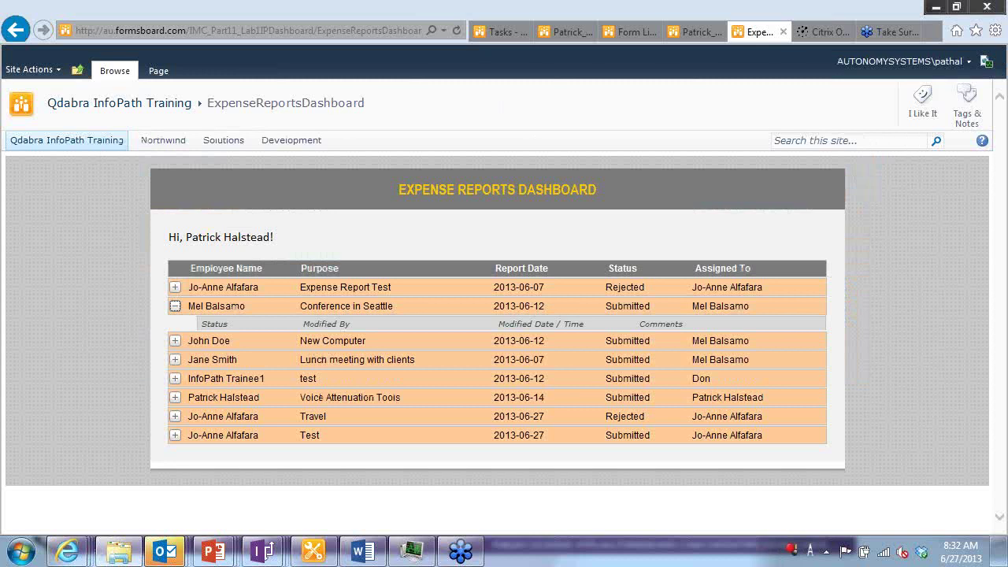
key(alt+Tab)
drag(856, 275, 963, 258)
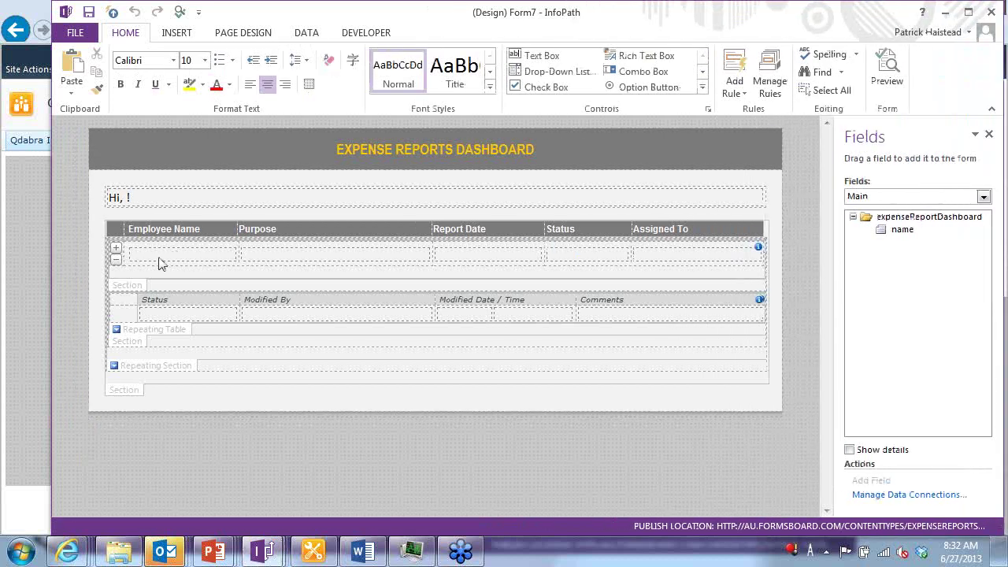
- Inspect the Employee Name field's data source and review the dashboard template's data connections
click(158, 262)
click(315, 33)
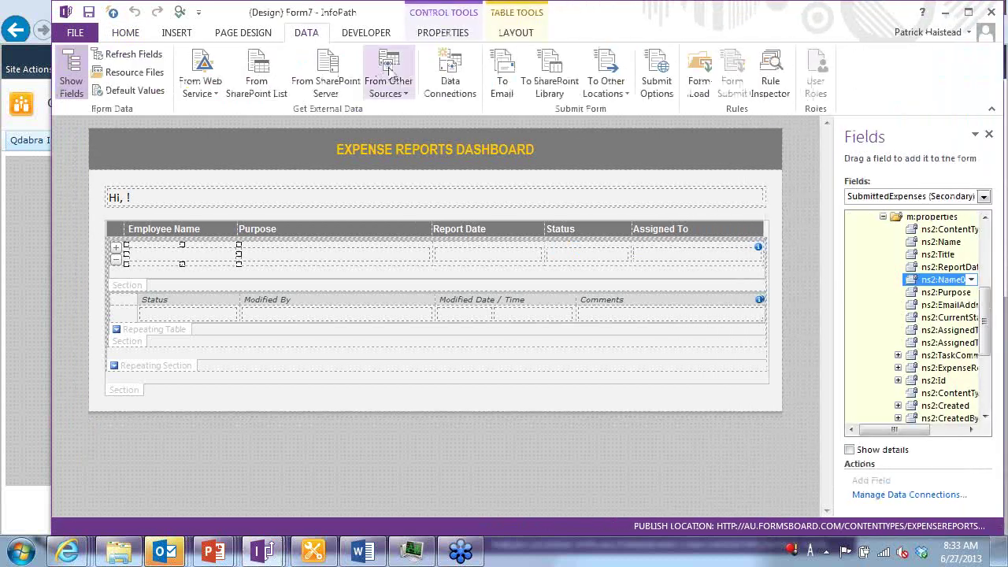
click(447, 74)
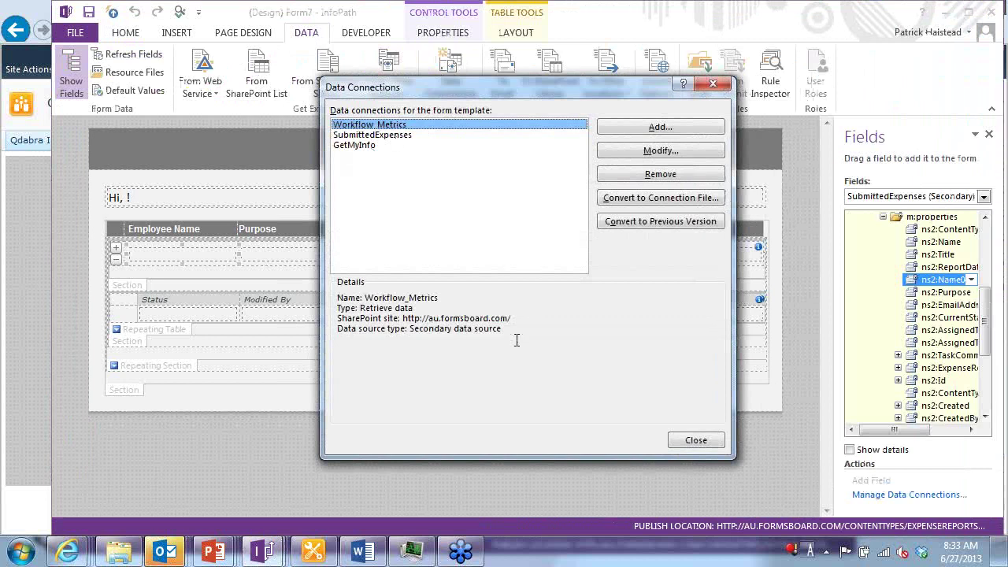
key(Escape)
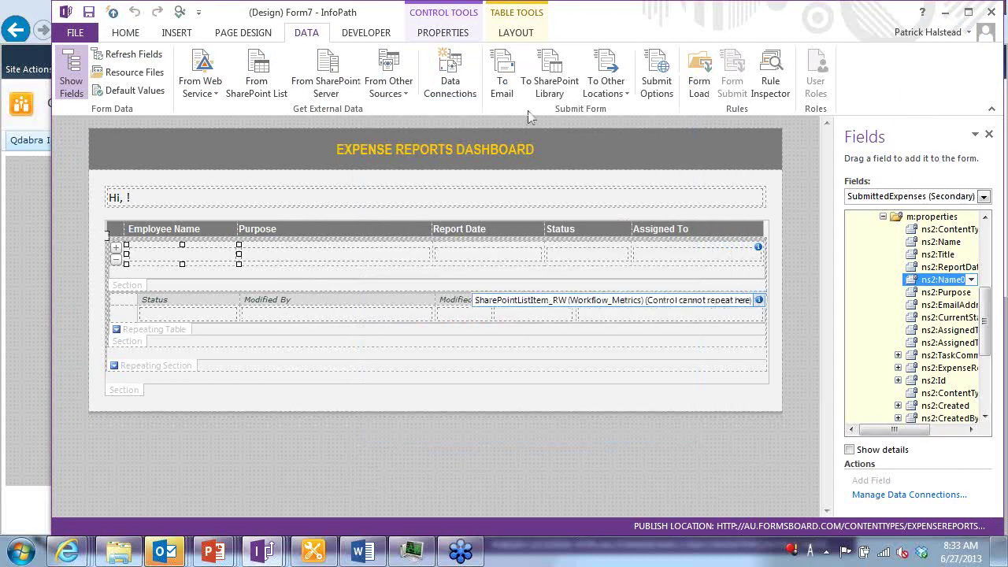
- Minimize both InfoPath templates, the browser and SharePoint Designer to return to the Ask Questions slide
drag(596, 28, 554, 32)
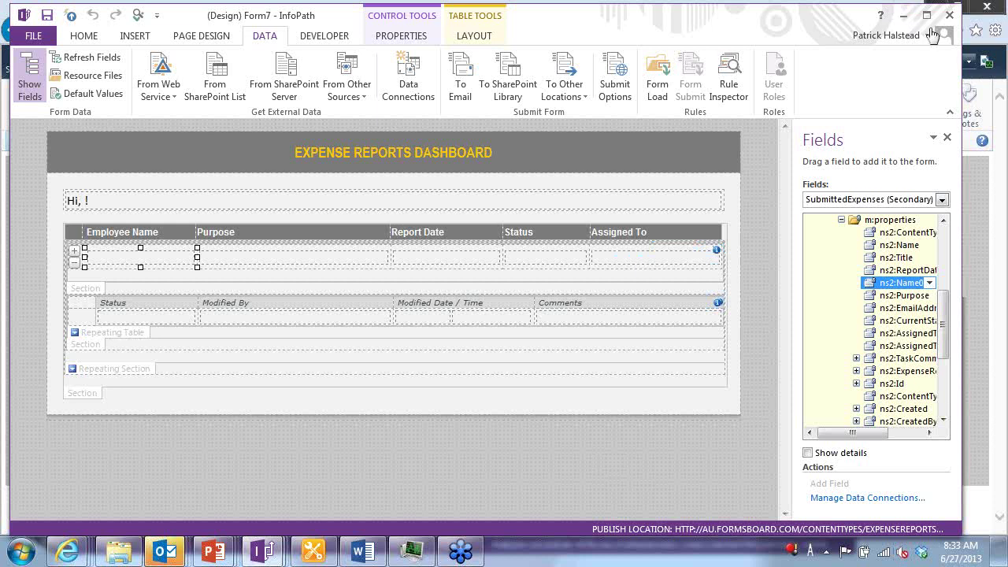
click(906, 17)
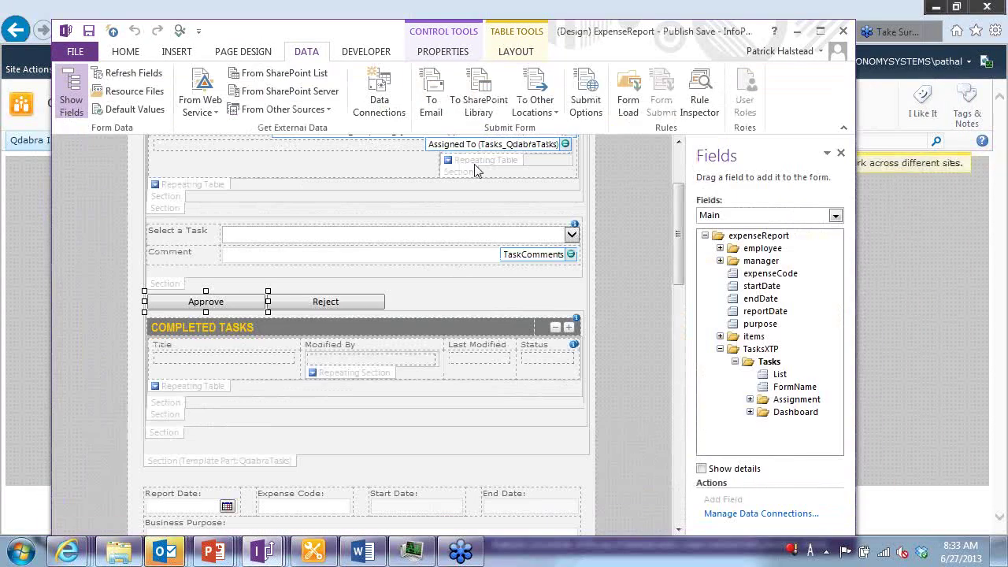
click(798, 31)
click(935, 7)
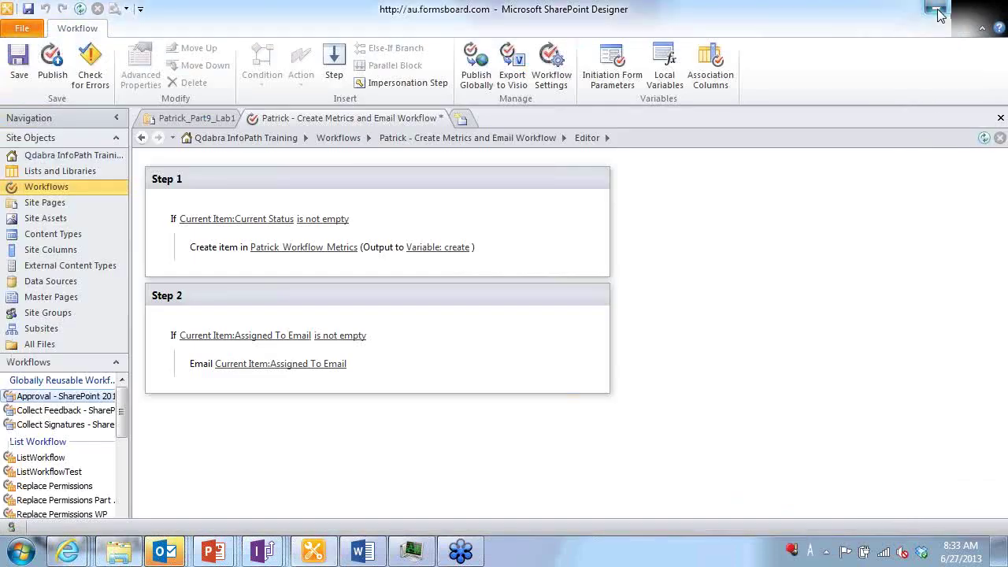
click(935, 9)
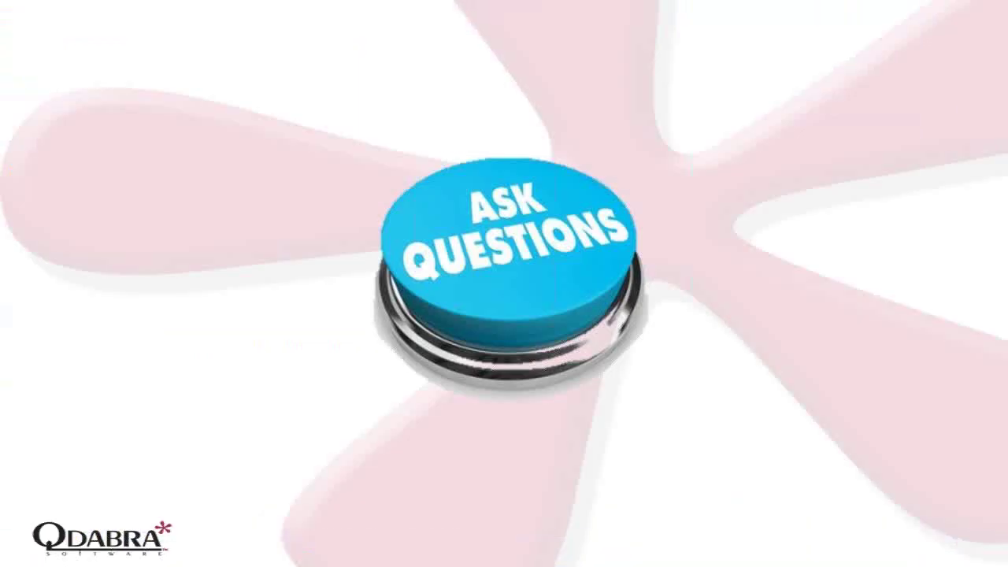